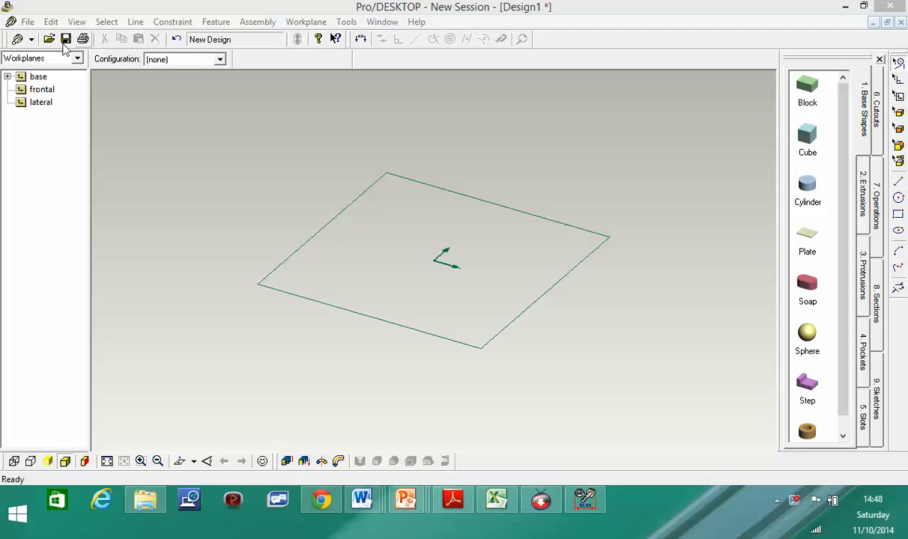
- Browse the menu bar commands and check the litter picker reference image before returning to the design
left_click(27, 22)
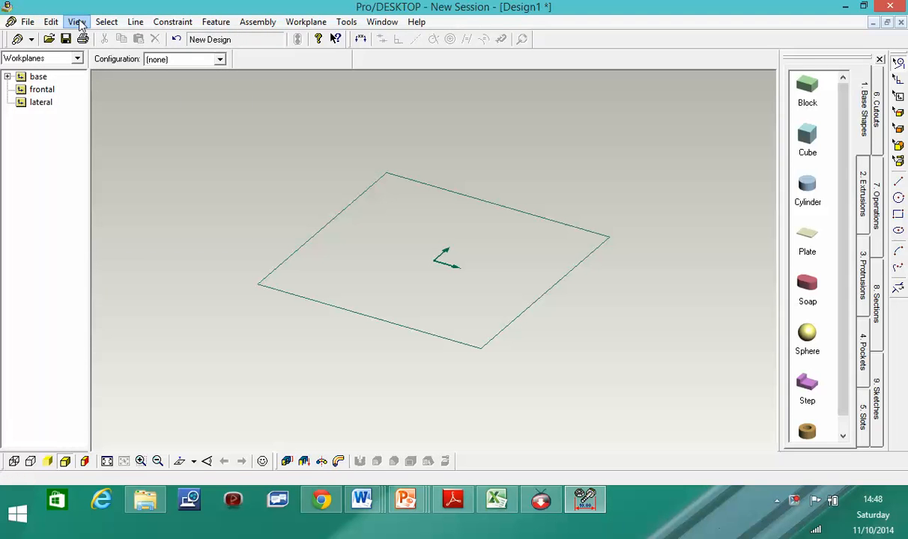
mouse_move(320, 23)
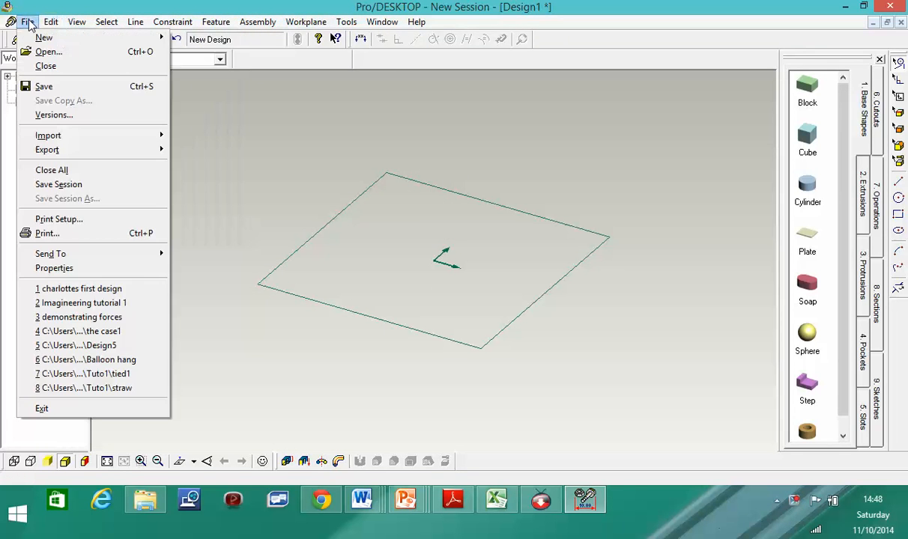
mouse_move(101, 26)
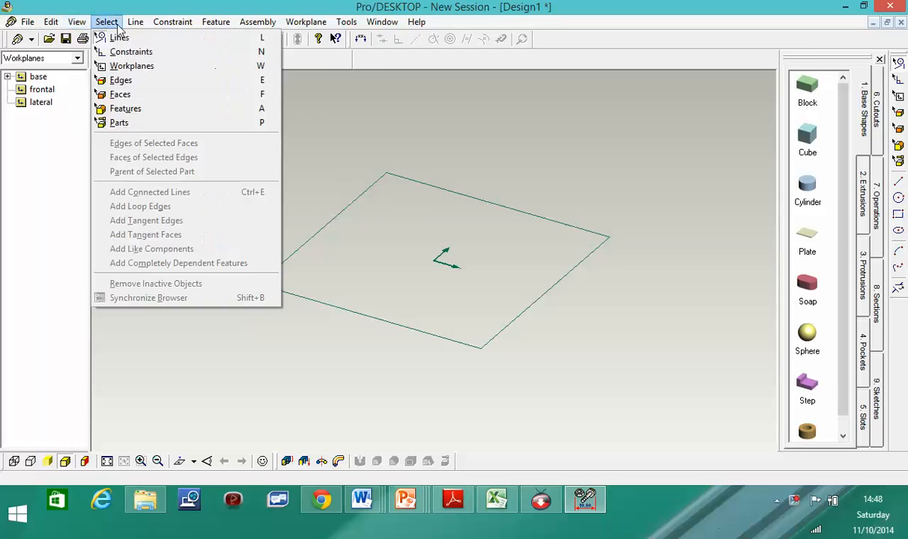
mouse_move(9, 23)
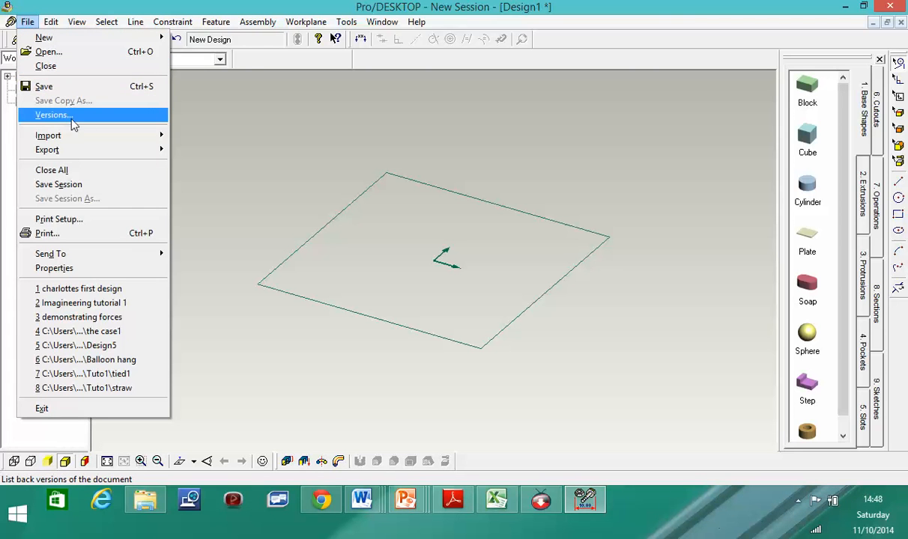
mouse_move(68, 23)
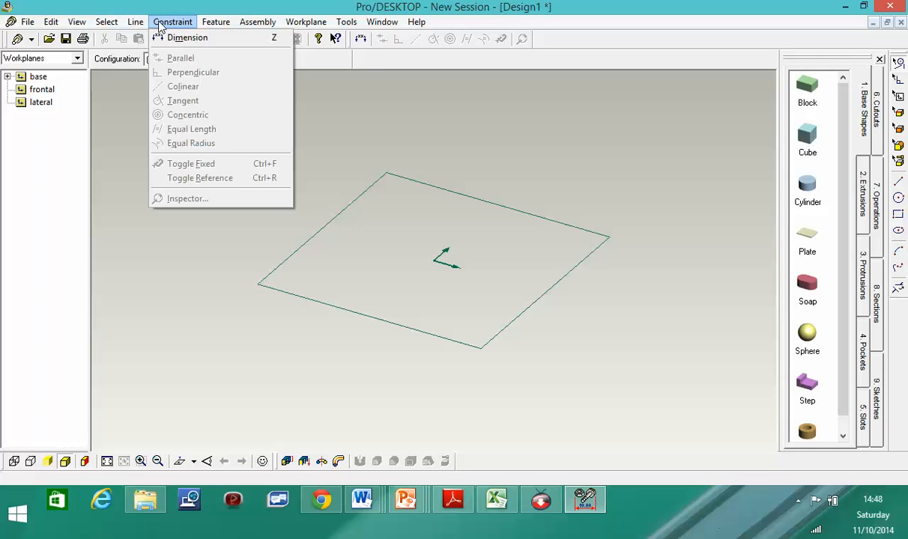
mouse_move(202, 24)
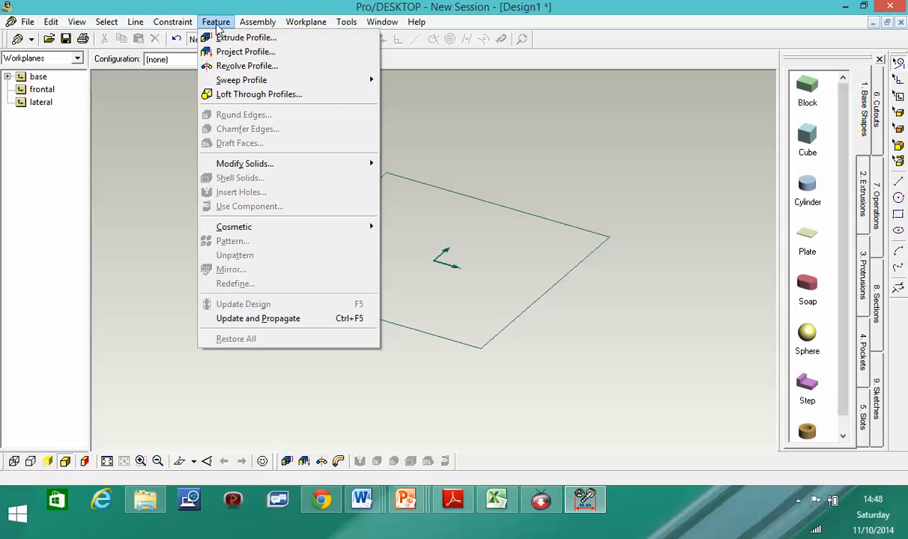
mouse_move(134, 26)
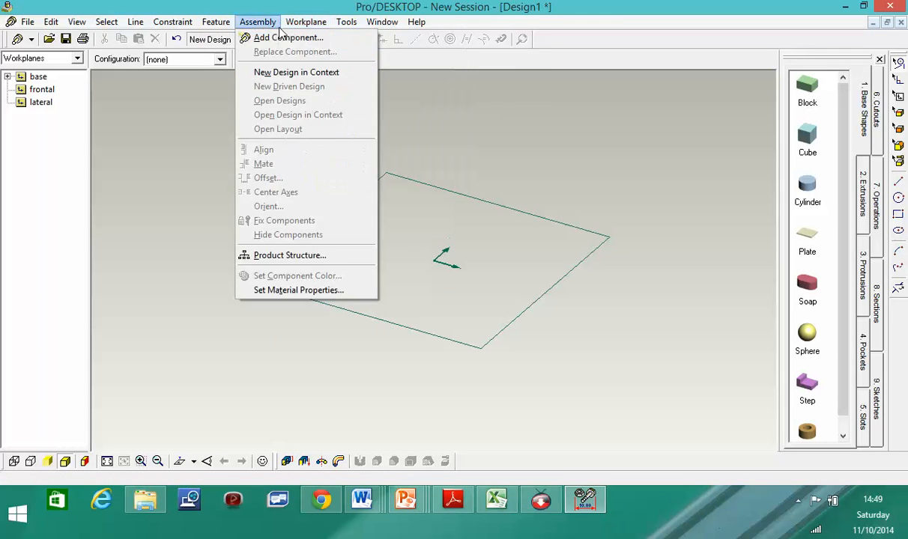
mouse_move(346, 21)
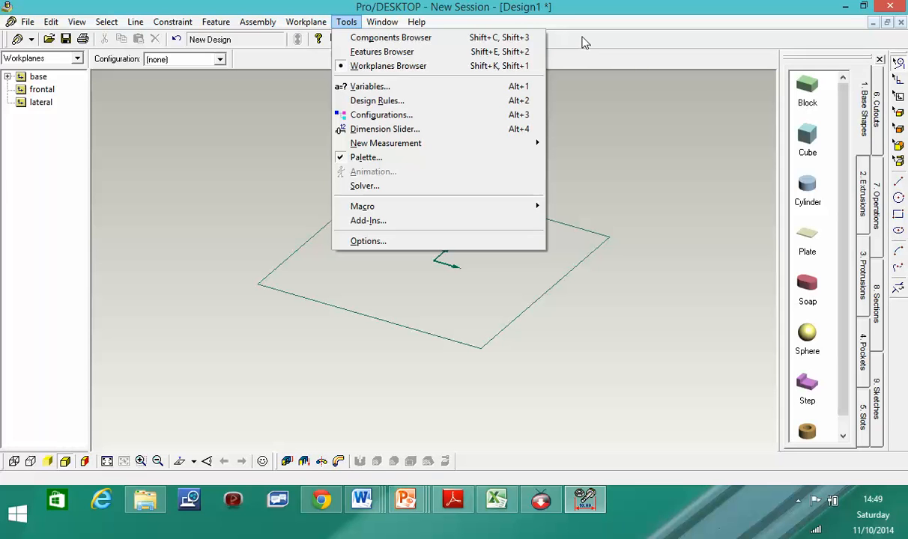
left_click(511, 35)
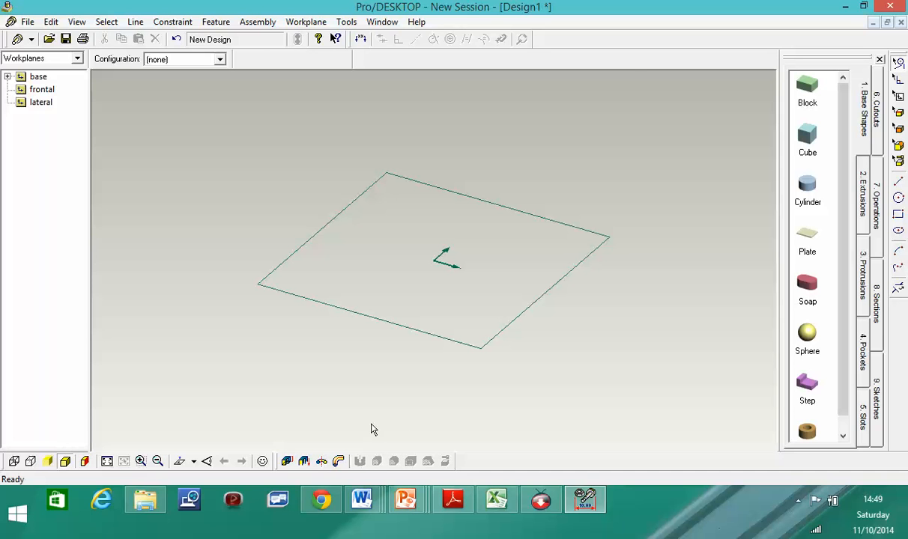
left_click(322, 501)
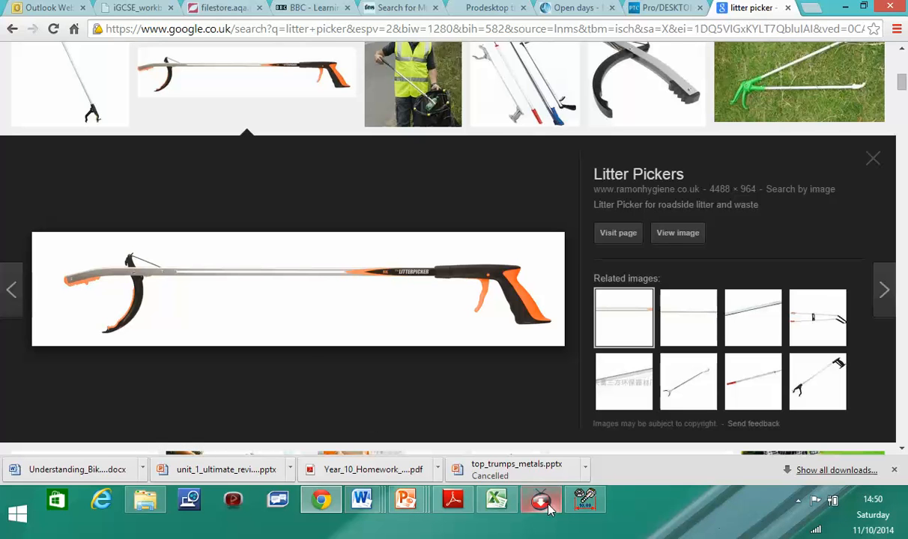
left_click(585, 498)
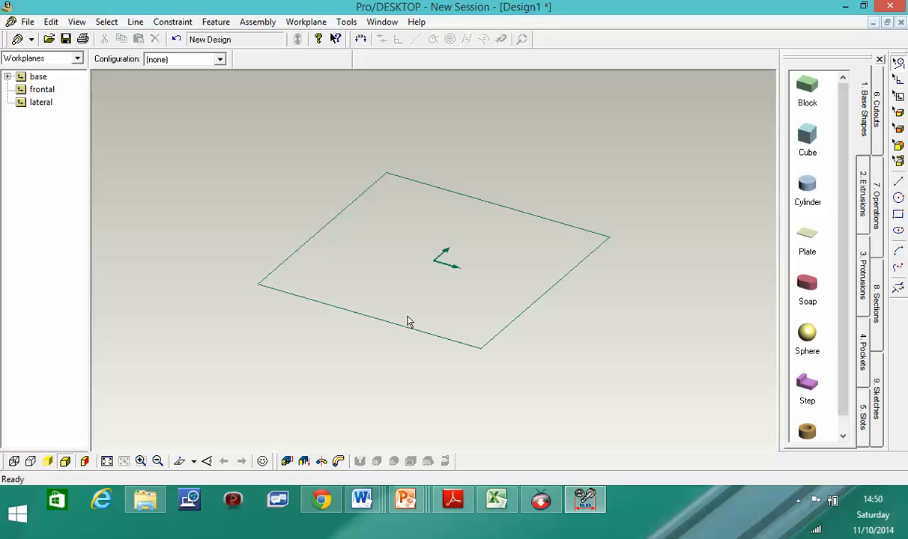
- In a flat view of the base workplane, sketch a Ø36 circle centred on the origin, then start Extrude Profile
left_click(180, 462)
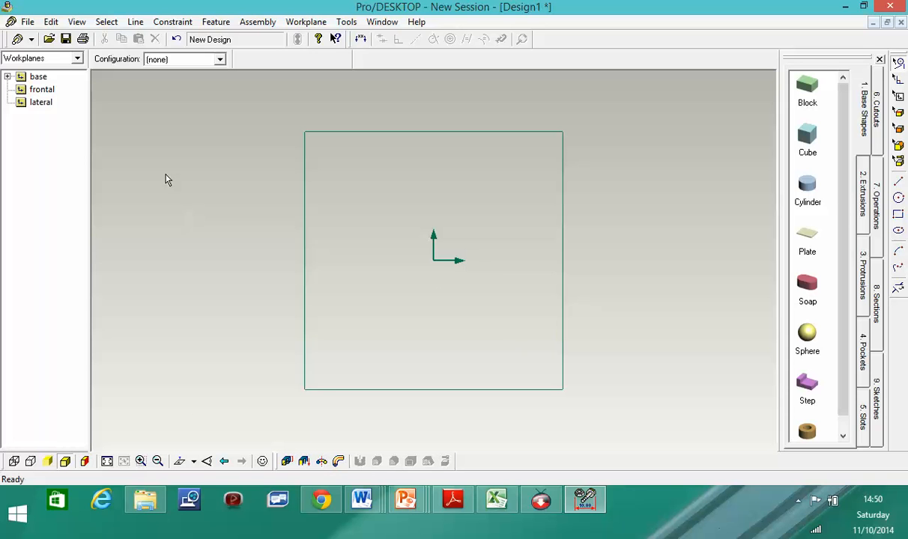
left_click(899, 199)
left_click_drag(434, 259, 435, 241)
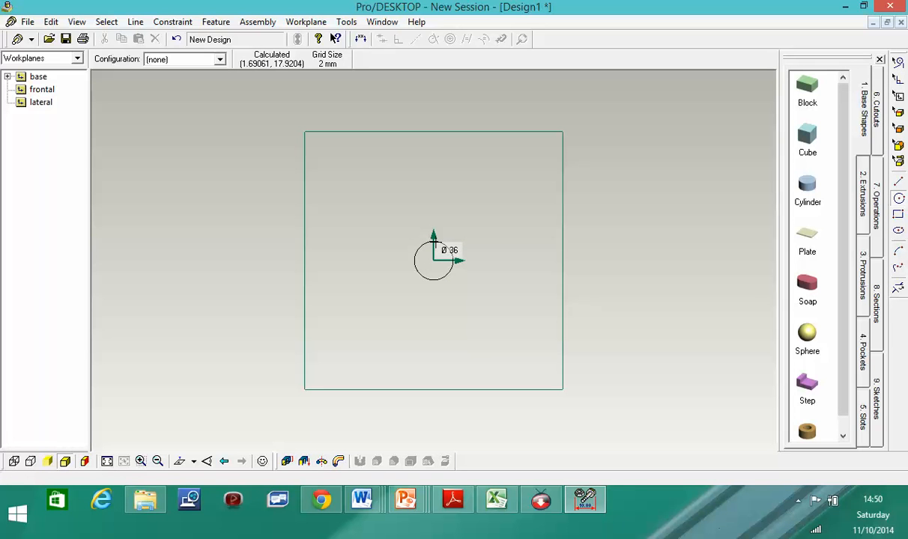
left_click_drag(434, 240, 434, 240)
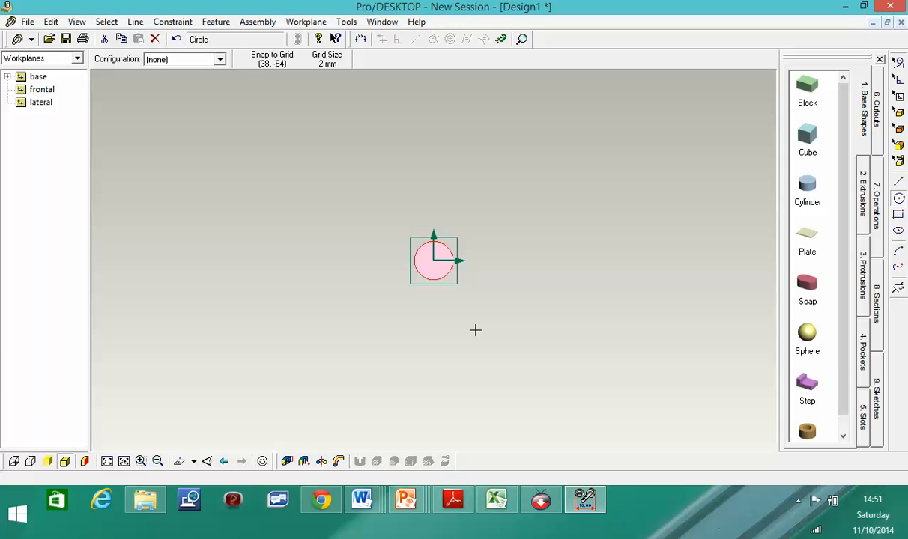
middle_click_drag(473, 330, 466, 271)
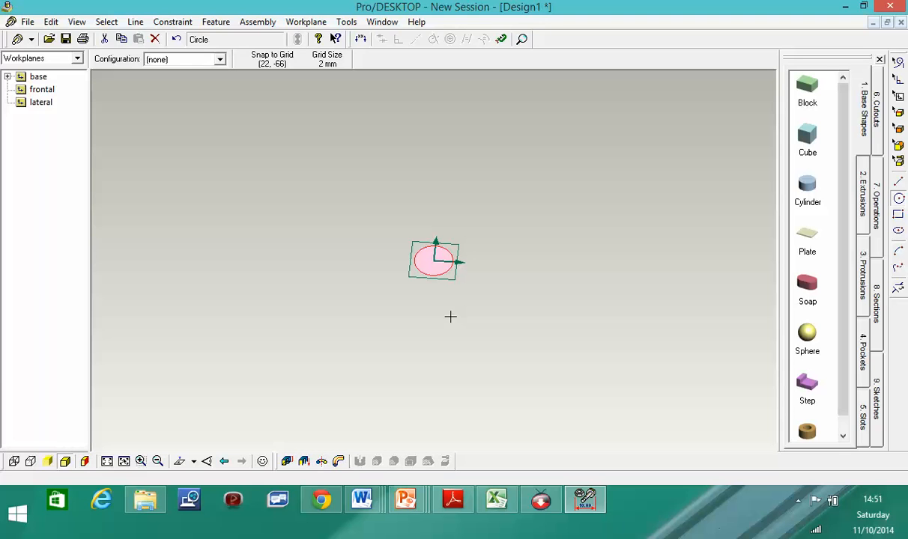
left_click(287, 462)
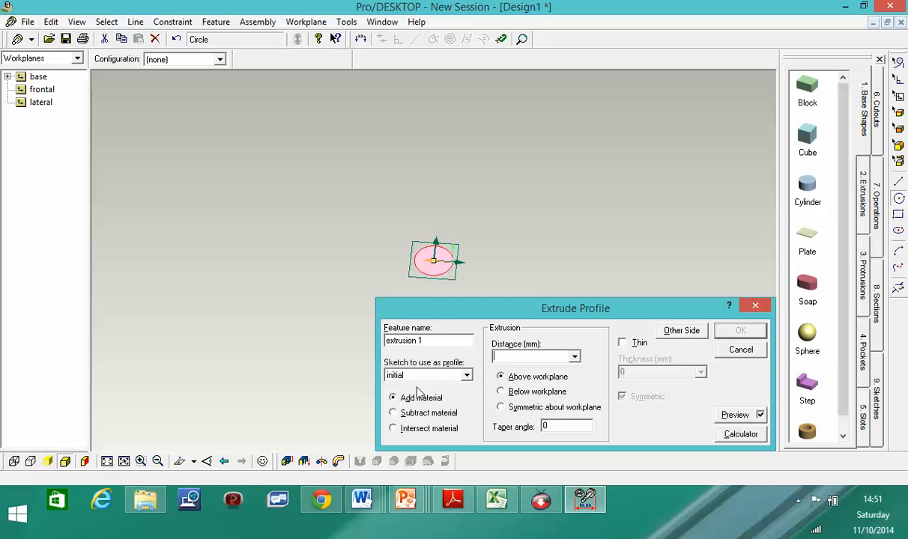
- Extrude the Ø36 circle 750 mm above the base workplane as extrusion 1
left_click(574, 357)
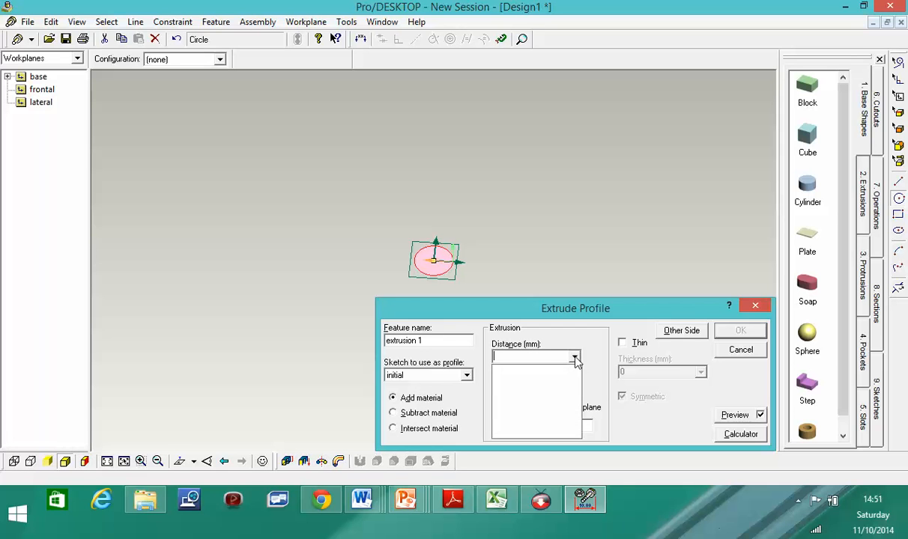
left_click(503, 357)
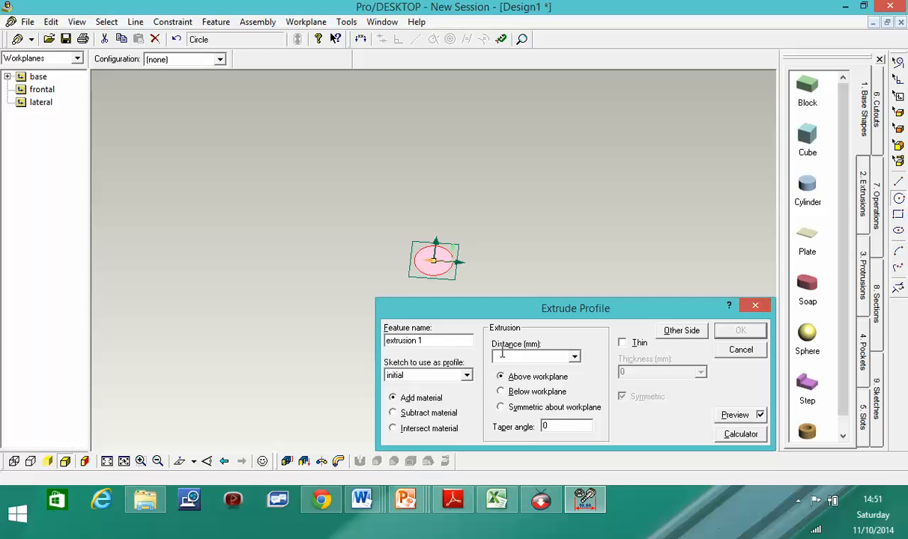
type("750")
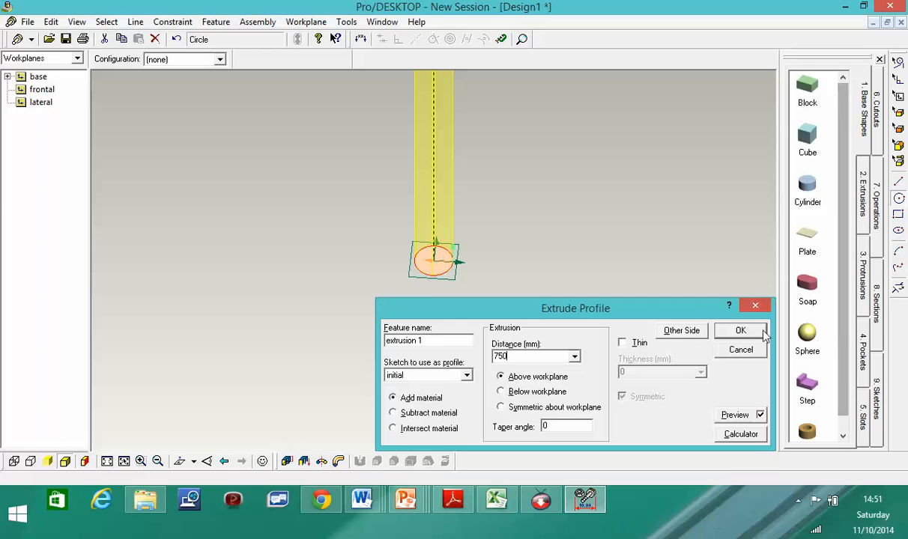
left_click(739, 333)
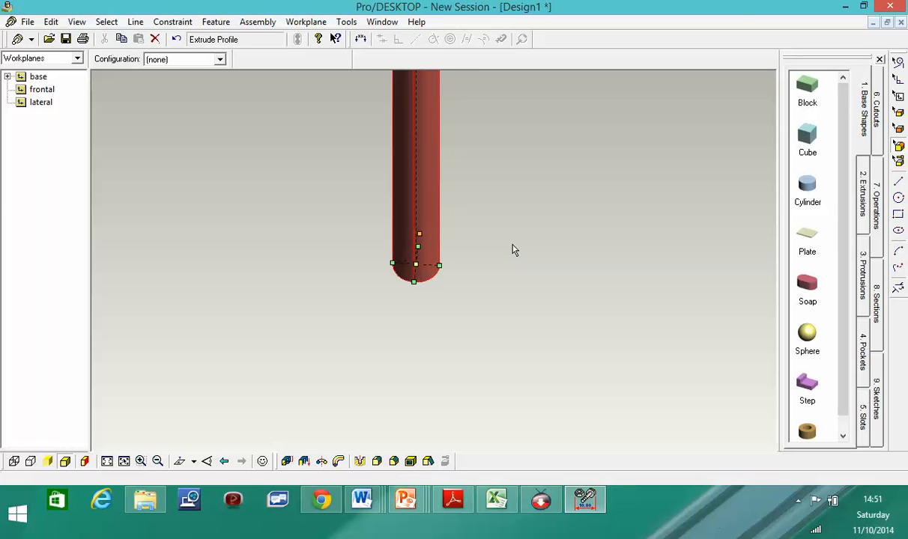
scroll(510, 244, "down", 5)
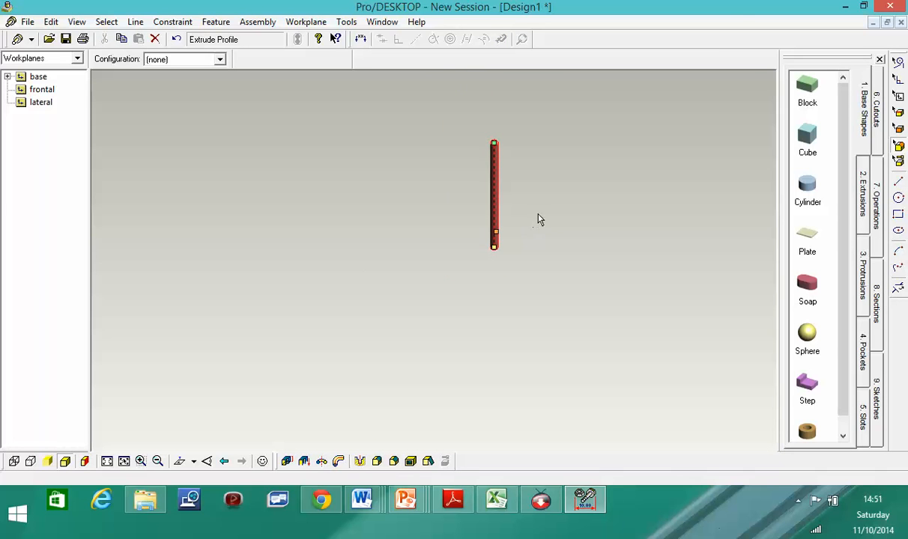
- Orbit around the 750 mm rod to see it whole and deselect it
middle_click_drag(537, 218, 555, 146)
middle_click_drag(522, 217, 555, 208)
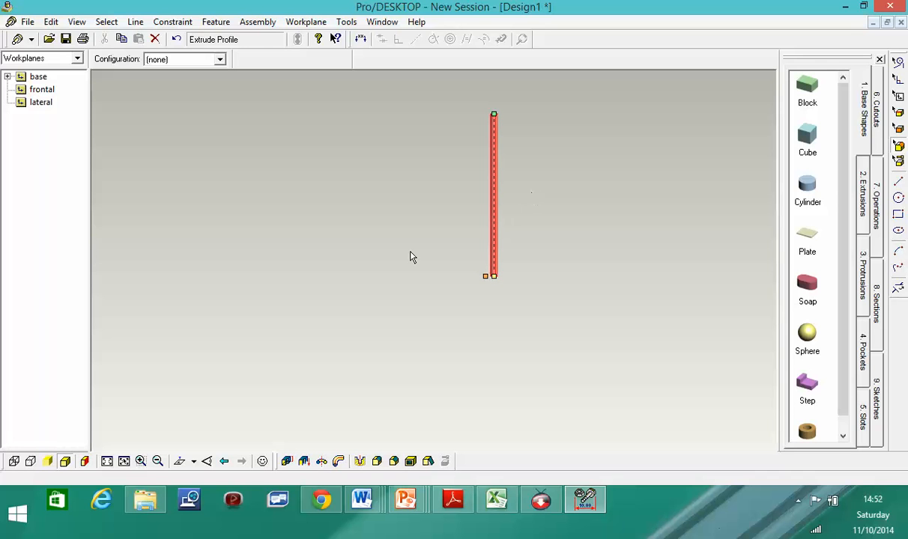
middle_click_drag(536, 167, 490, 179)
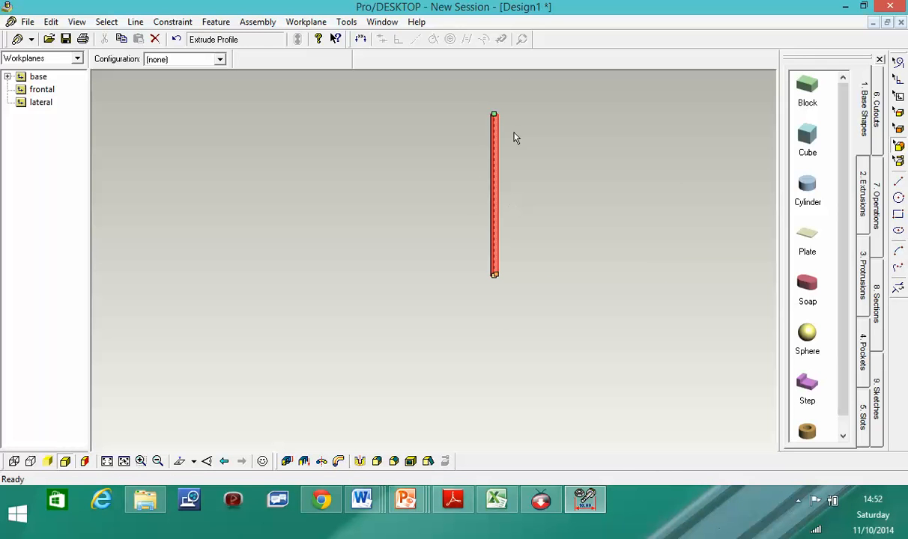
left_click(562, 238)
mouse_move(556, 231)
middle_mouse_down()
mouse_move(536, 289)
mouse_move(541, 229)
middle_mouse_up()
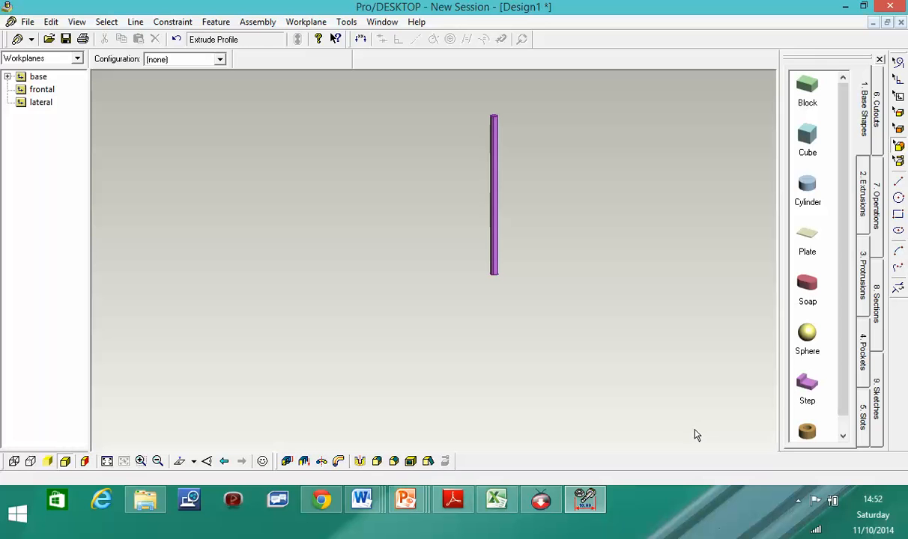
- Zoom in on the rod and tilt it until its circular end face faces the viewer
left_click(799, 503)
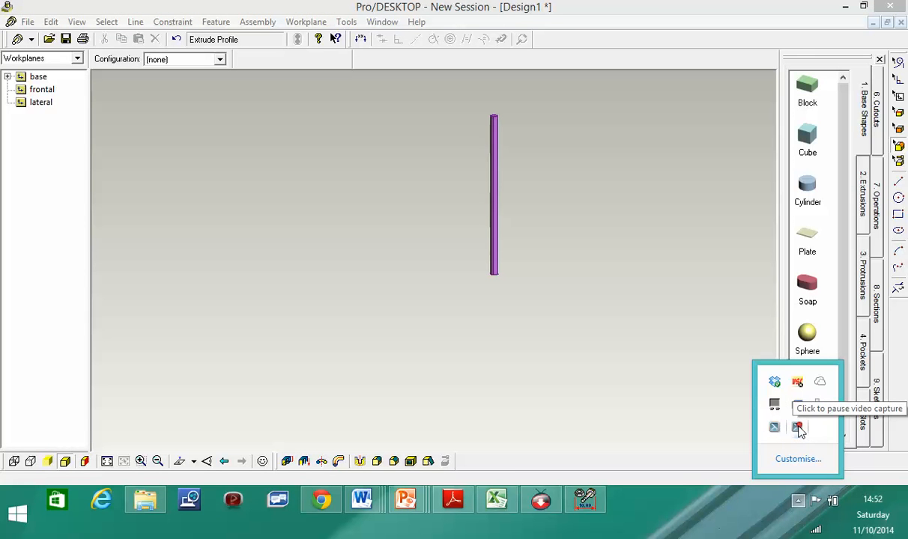
left_click(799, 429)
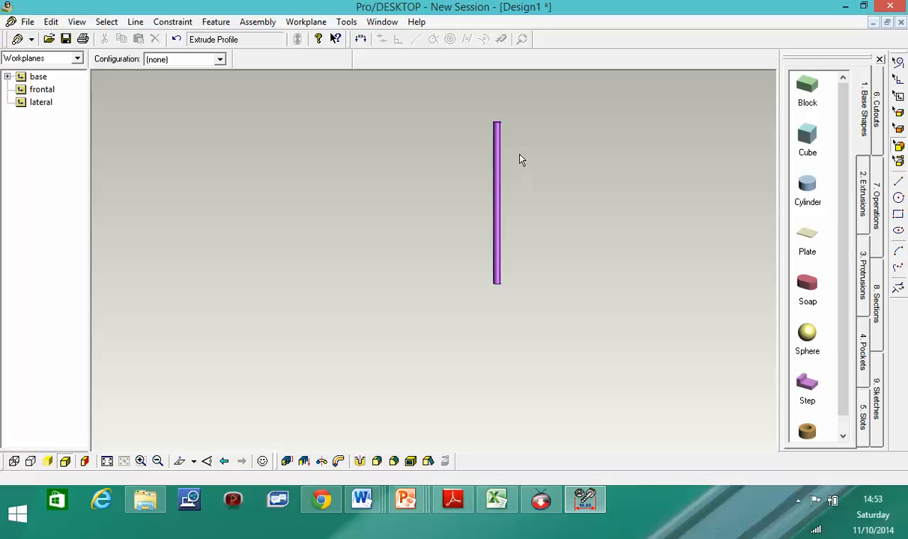
middle_click_drag(517, 142, 531, 233)
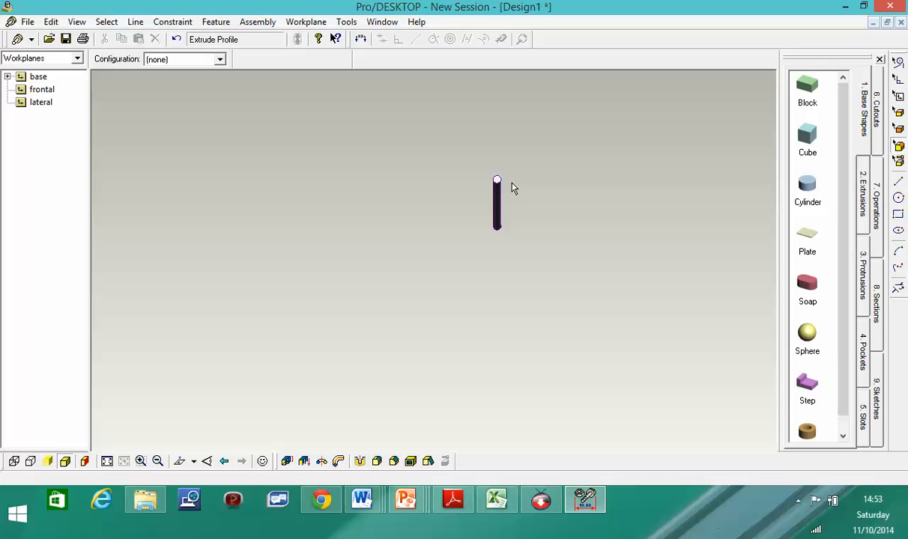
mouse_move(523, 226)
middle_mouse_down()
mouse_move(523, 235)
mouse_move(524, 170)
mouse_move(523, 220)
middle_mouse_up()
scroll(505, 183, "up", 5)
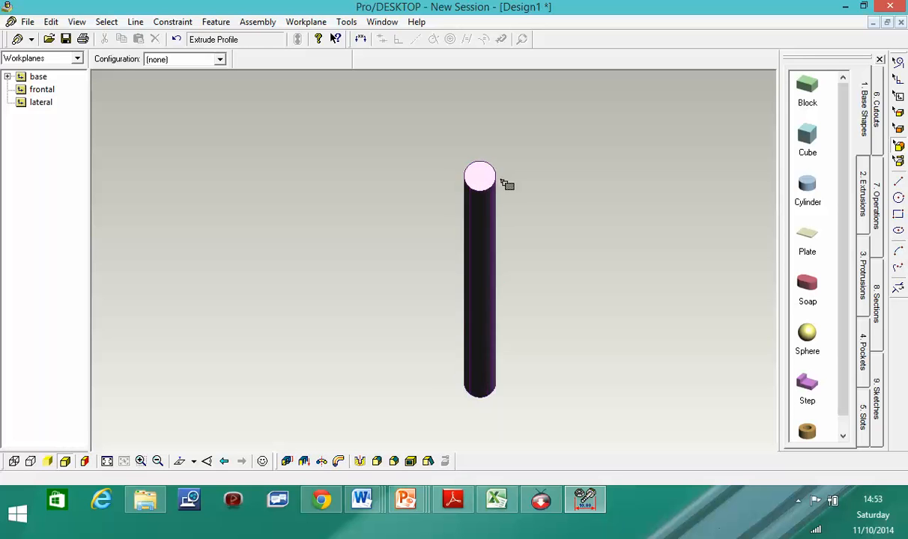
scroll(502, 183, "up", 2)
middle_click_drag(531, 181, 522, 203)
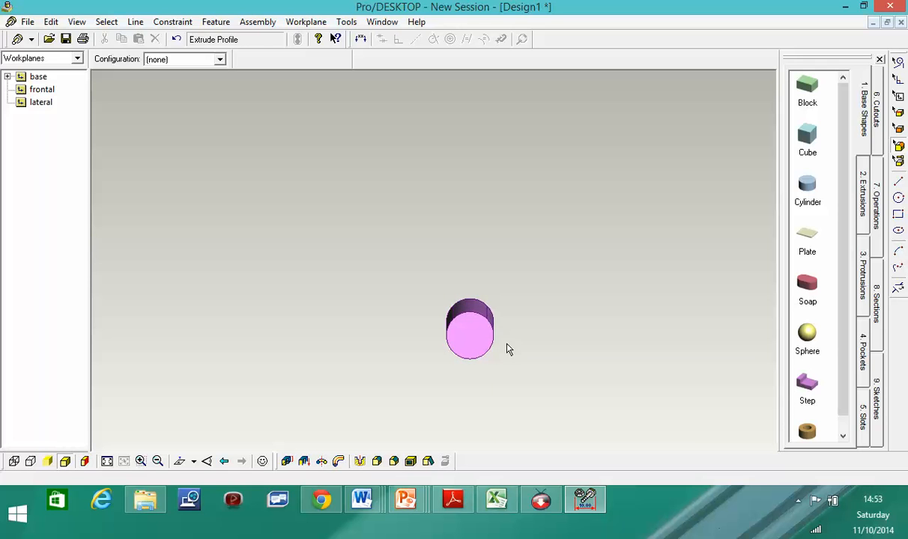
- Select the cylinder's top end face, reorient the view to show the whole rod, and right-click the face
left_click(898, 130)
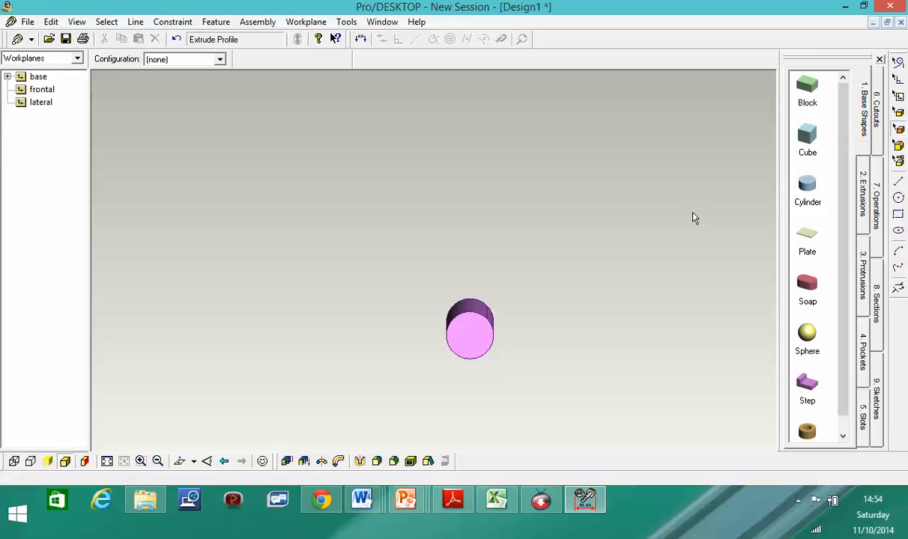
left_click(490, 351)
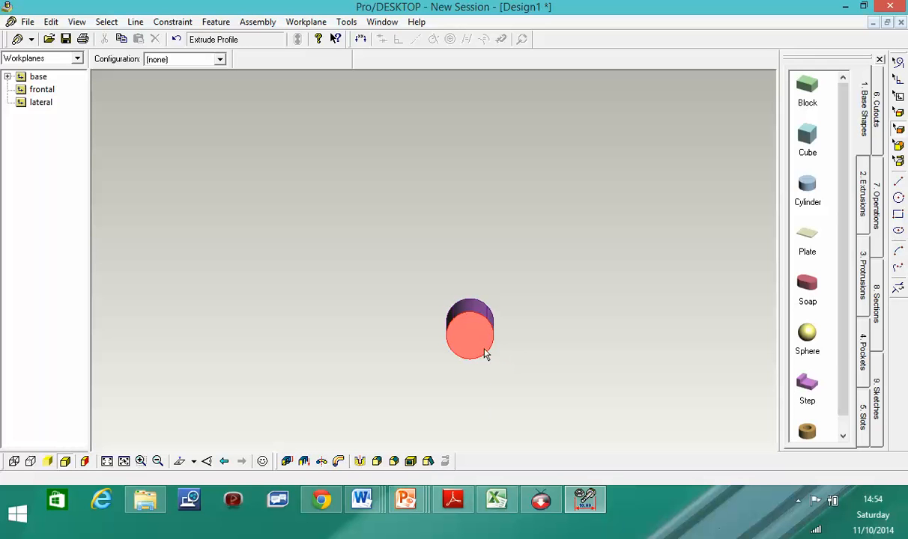
middle_click_drag(506, 371, 511, 349)
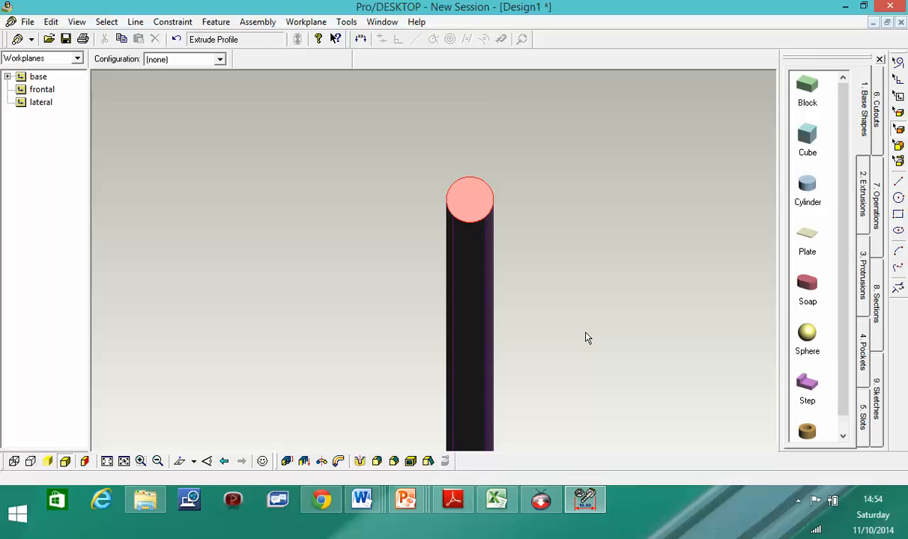
scroll(502, 390, "down", 5)
mouse_move(521, 452)
middle_mouse_down()
mouse_move(508, 432)
mouse_move(510, 443)
middle_mouse_up()
scroll(510, 443, "up", 5)
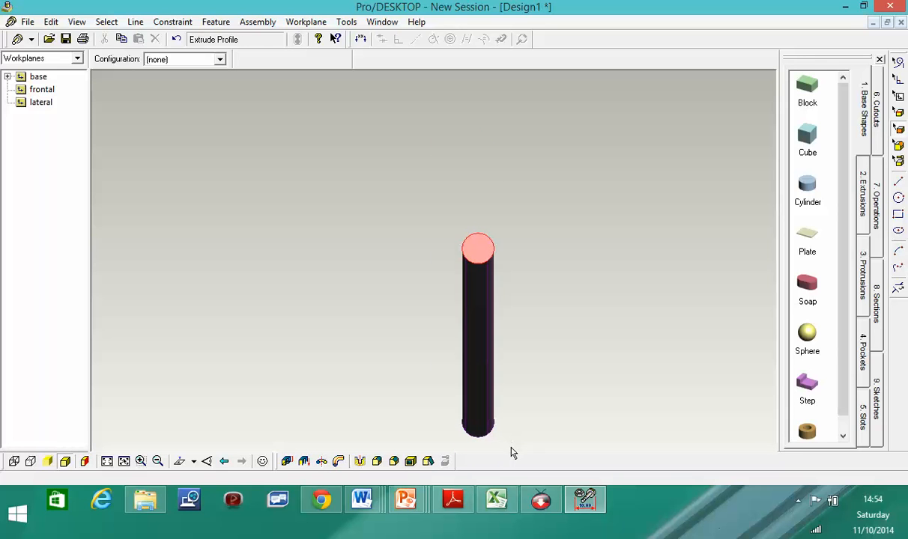
scroll(455, 432, "up", 2)
scroll(512, 435, "down", 1)
mouse_move(512, 435)
middle_mouse_down()
mouse_move(506, 414)
mouse_move(508, 441)
middle_mouse_up()
scroll(497, 296, "up", 1)
scroll(497, 296, "down", 4)
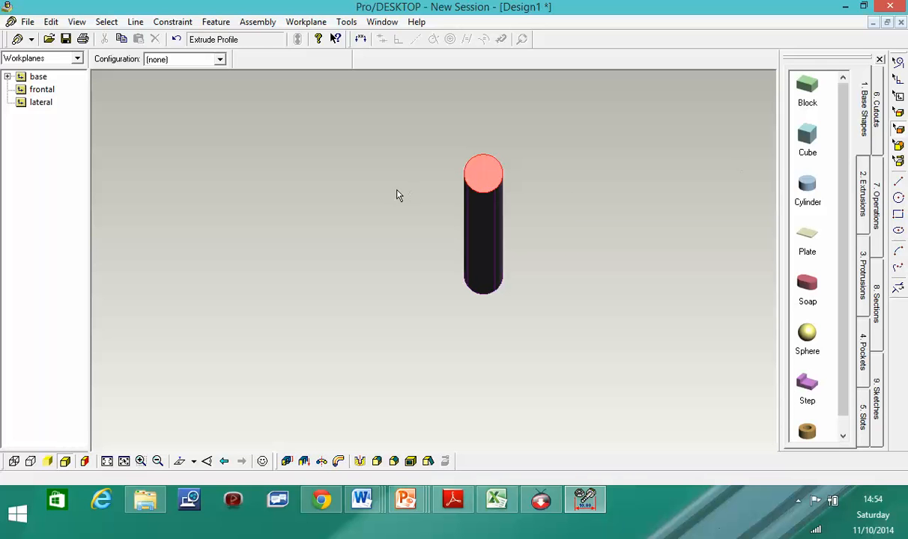
right_click(491, 180)
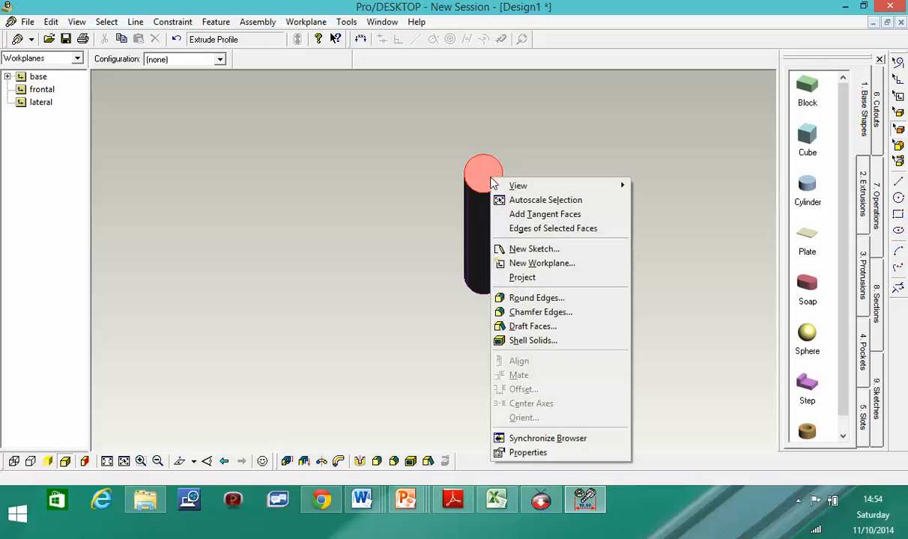
- Create a new workplane named 'topcylinder' on the rod's top end face
left_click(555, 263)
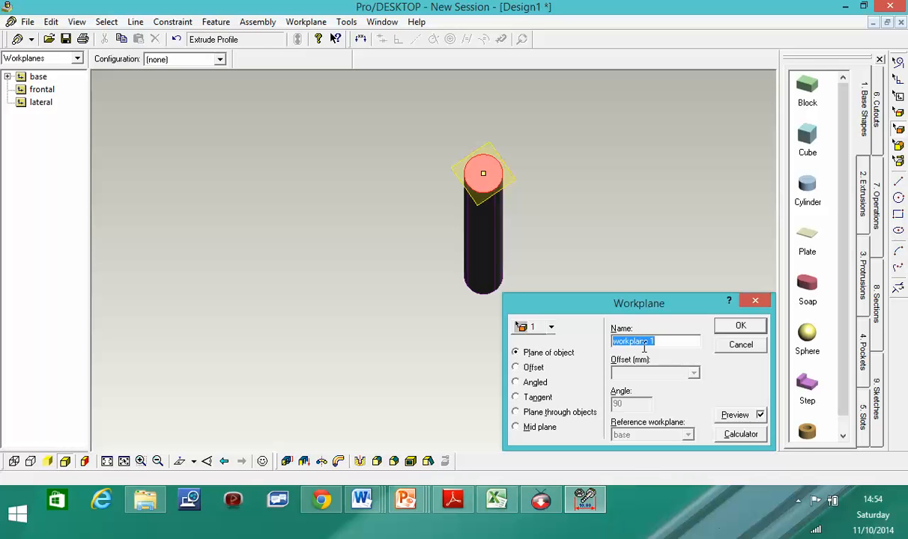
type("top")
type(" of")
key("BackSpace")
key("BackSpace")
key("BackSpace")
key("BackSpace")
type("cylinder")
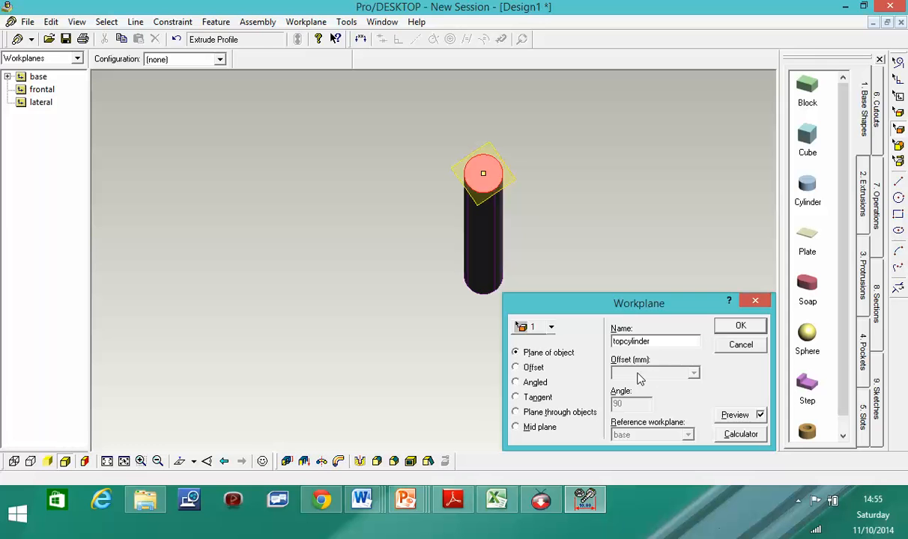
left_click(740, 326)
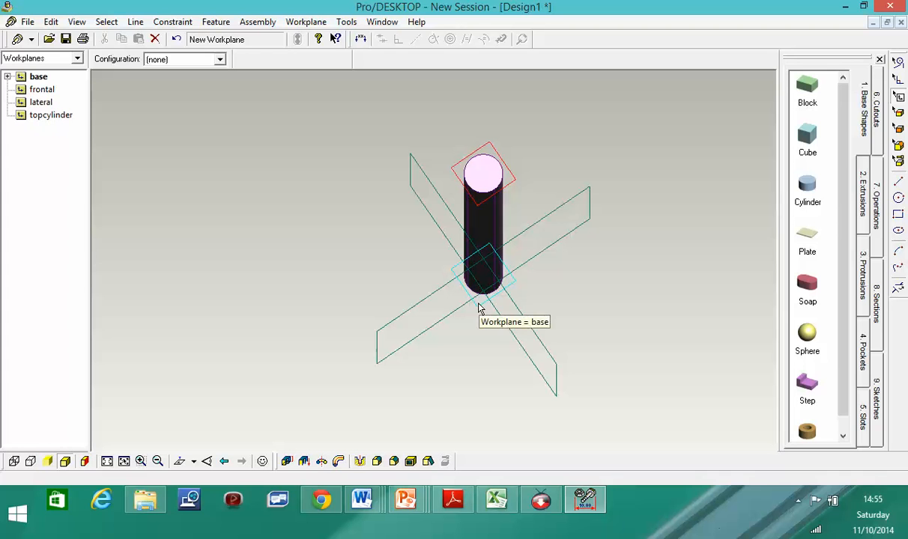
left_click(483, 204)
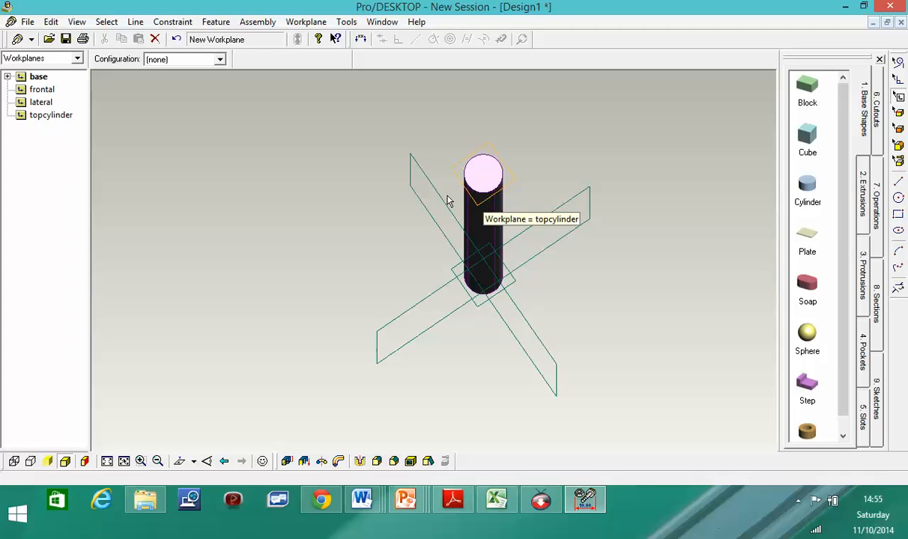
left_click(39, 77)
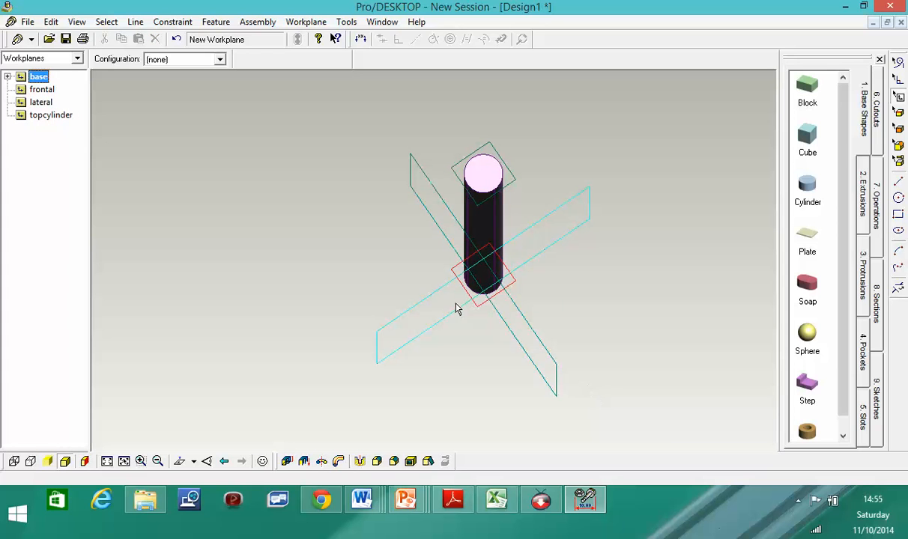
left_click(44, 91)
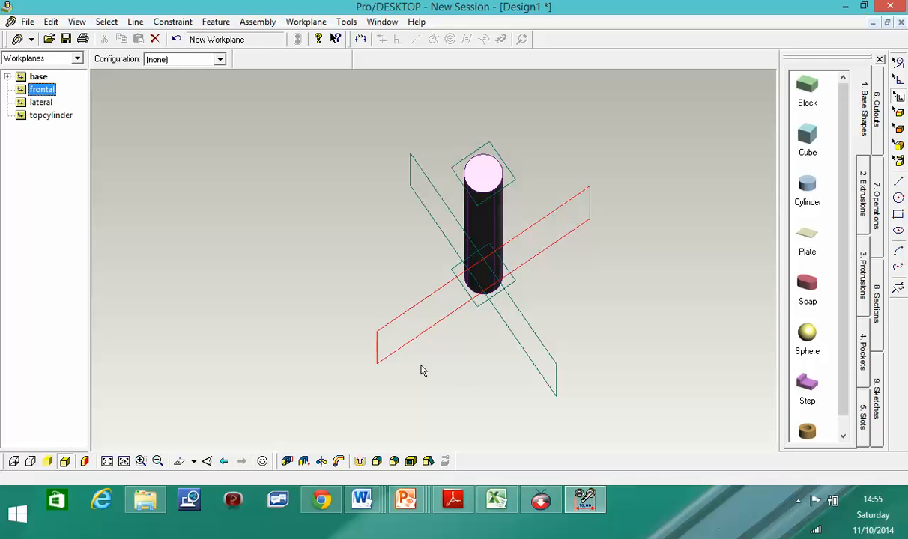
left_click(47, 103)
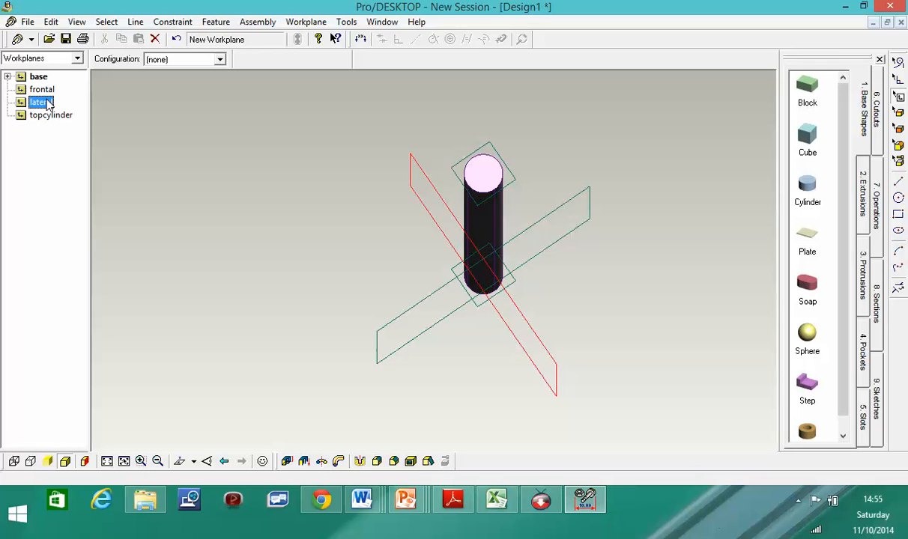
left_click(51, 117)
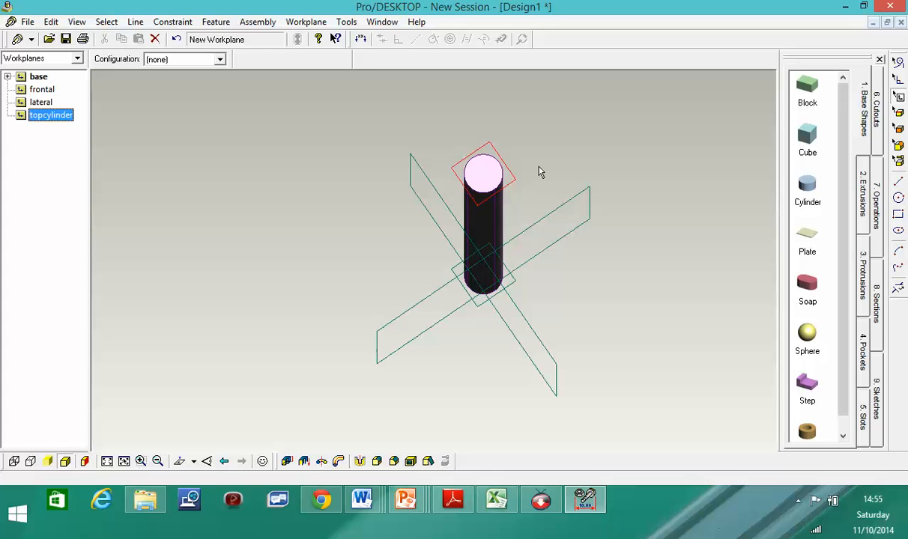
right_click(503, 177)
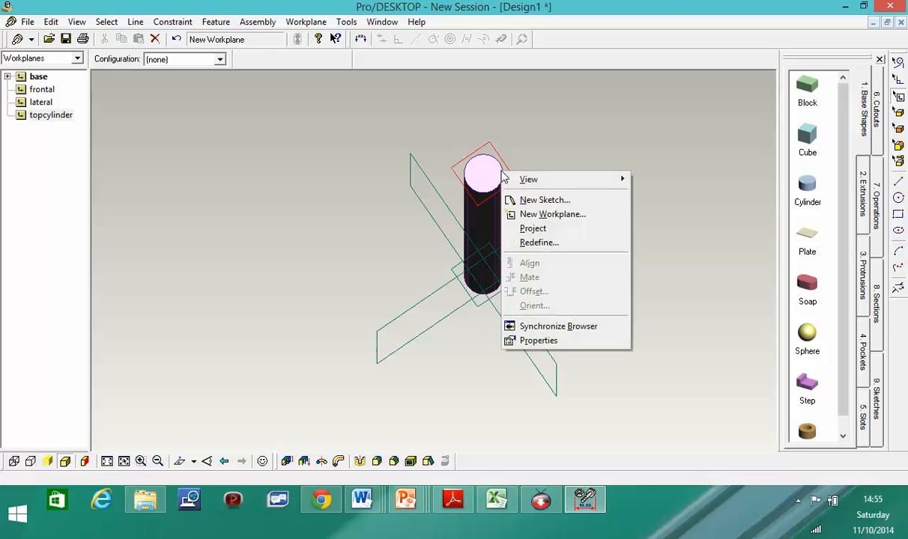
- Add sketch 1 on topcylinder and draw a roughly Ø28 circle centred on the rod's top
left_click(558, 201)
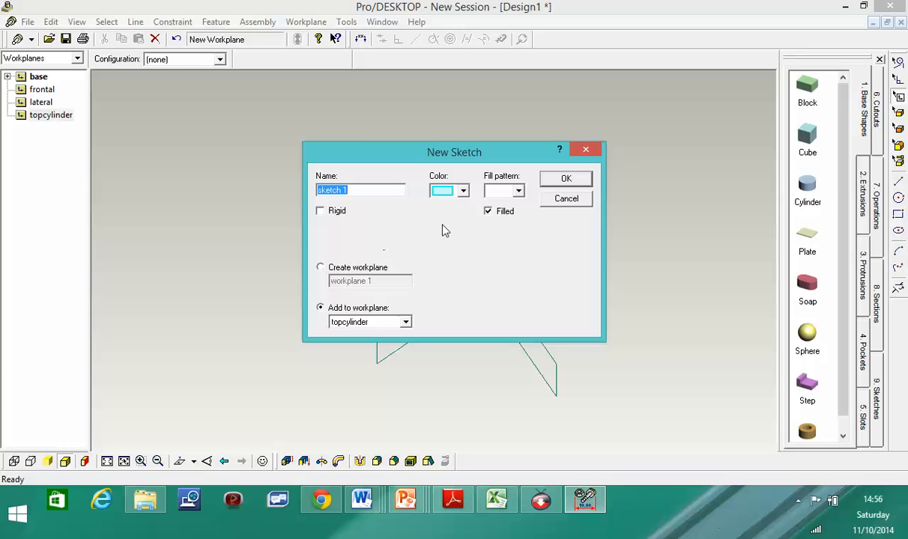
left_click(565, 180)
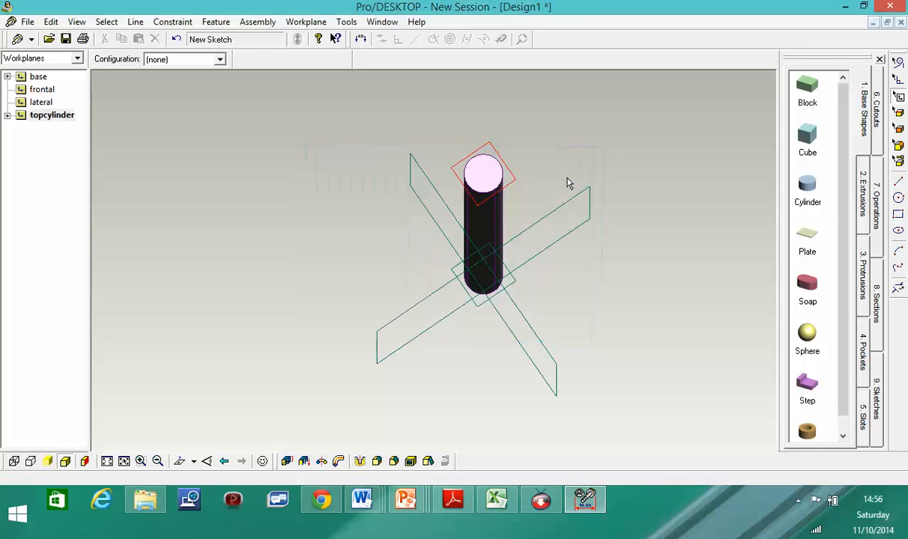
left_click(7, 116)
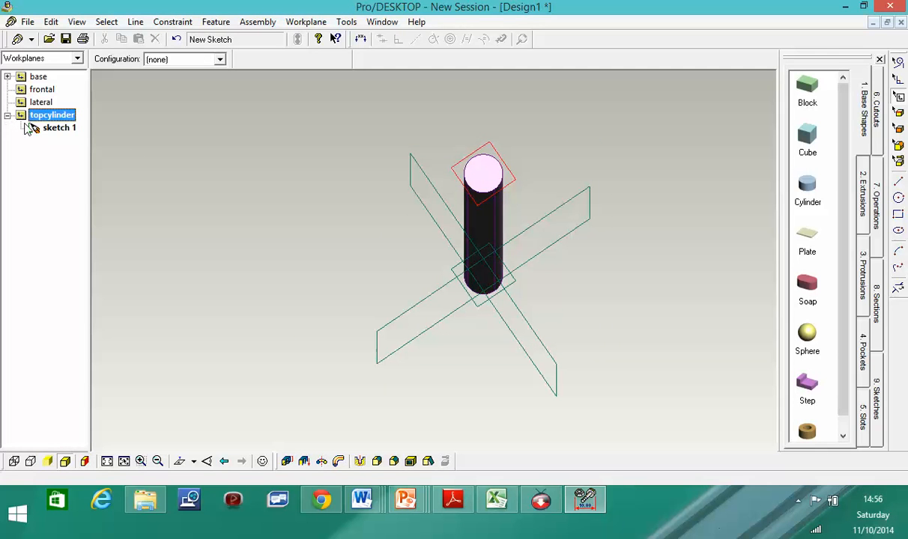
left_click(67, 130)
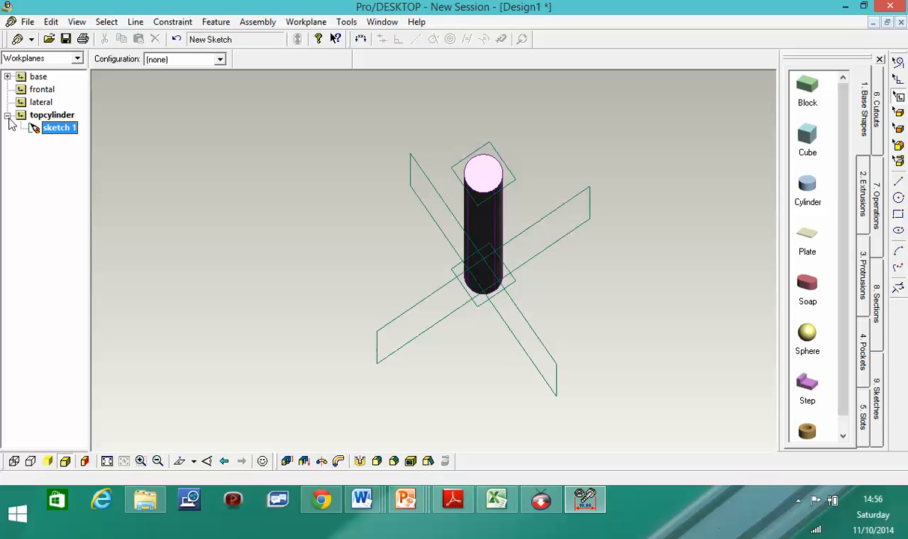
left_click(42, 115)
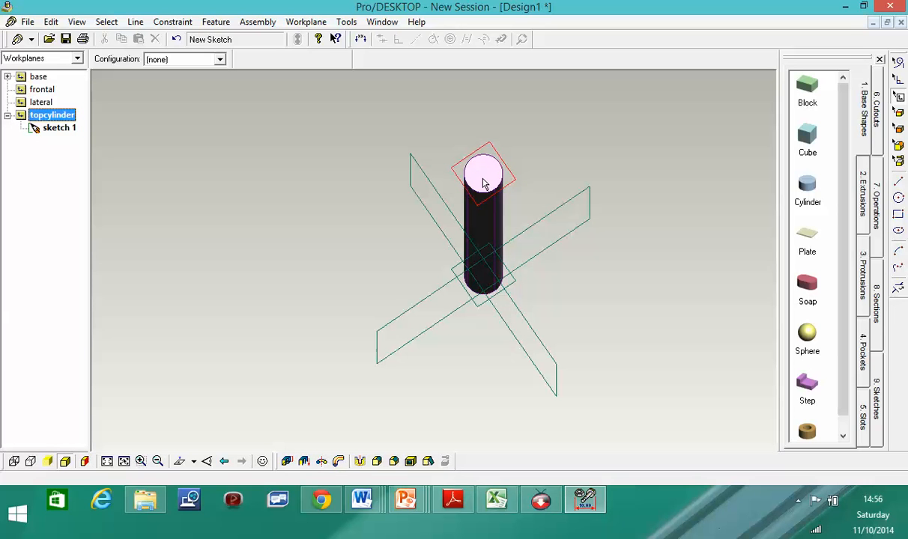
left_click(899, 198)
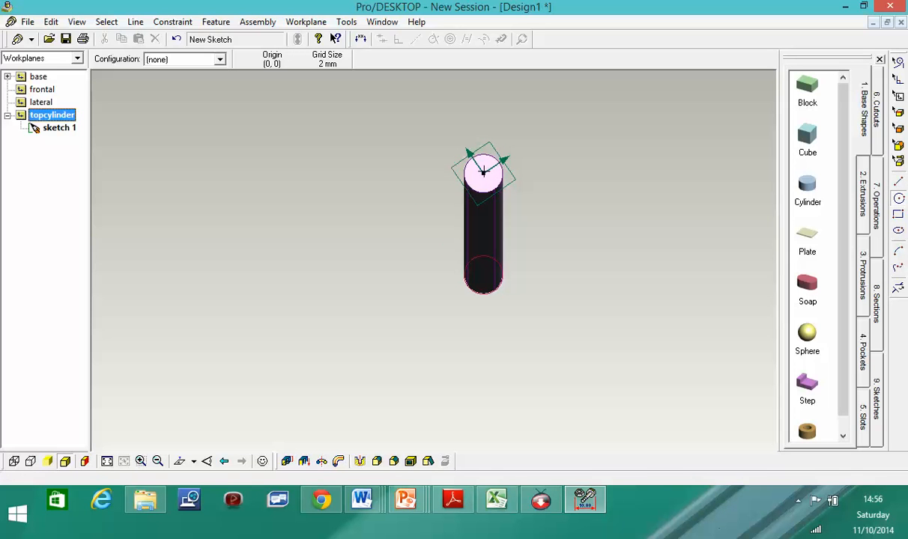
left_click_drag(484, 173, 482, 161)
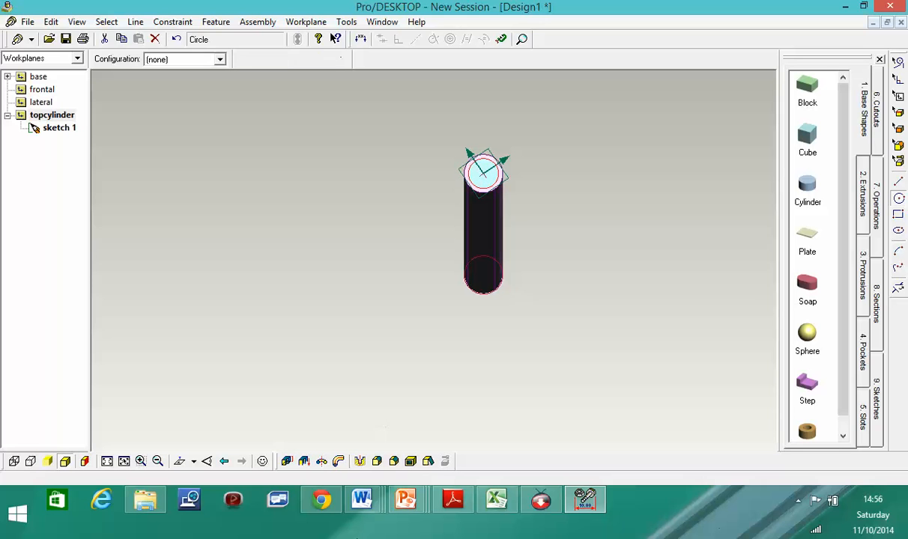
- Subtract the sketch 1 circle 750 mm below the topcylinder workplane as extrusion 2
left_click(288, 462)
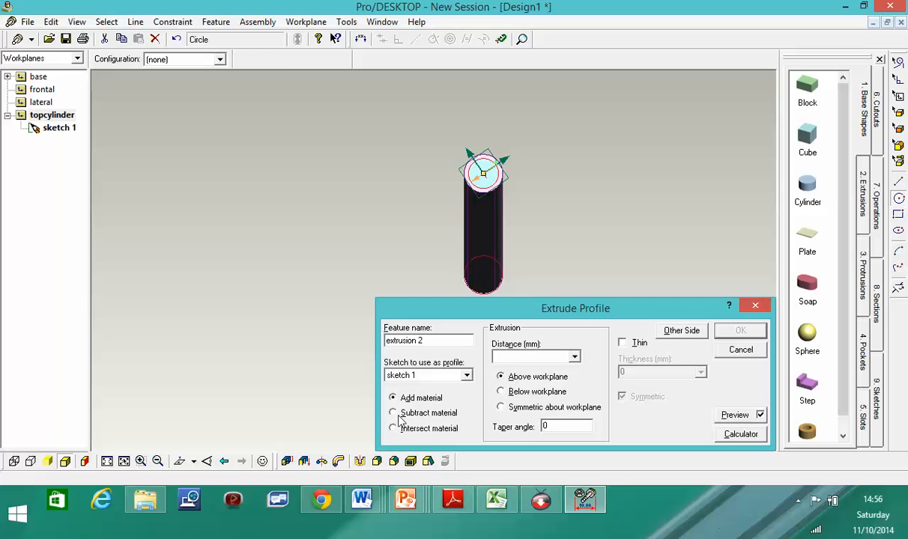
left_click(393, 413)
left_click(501, 392)
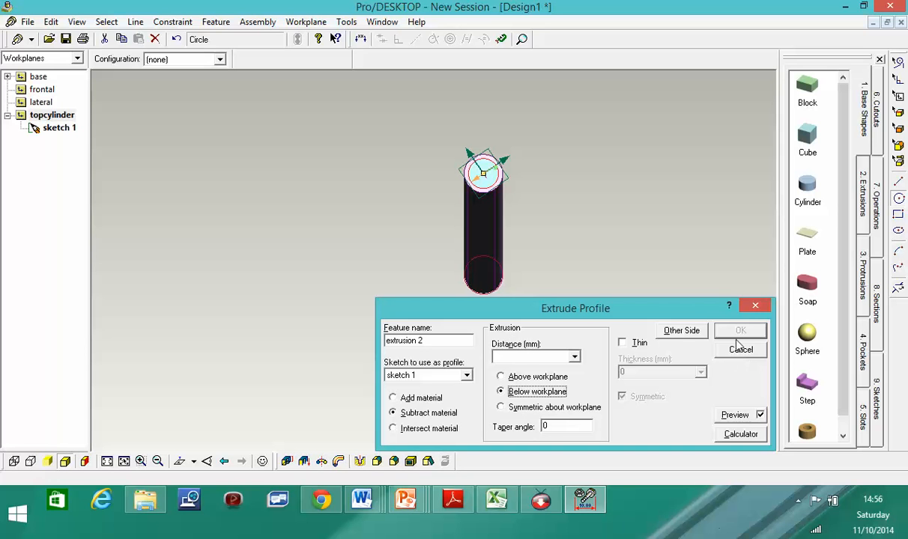
left_click(574, 358)
left_click(552, 369)
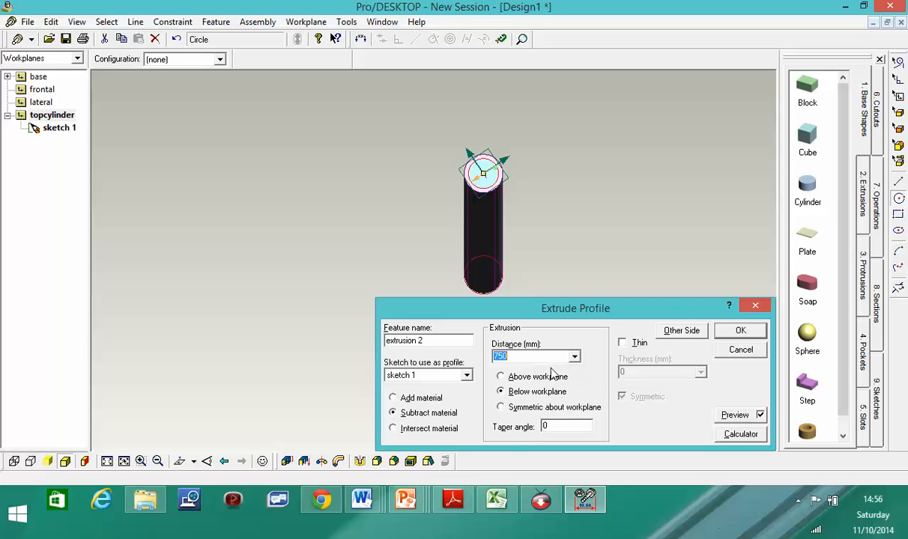
left_click(742, 331)
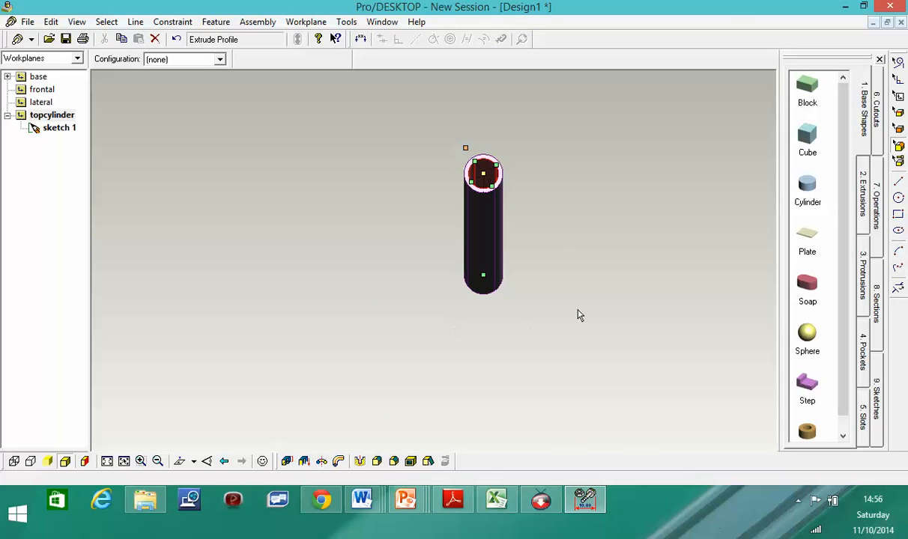
- Orbit and zoom around the hollow tube, then select the lateral workplane at its base
middle_click_drag(567, 318, 562, 224)
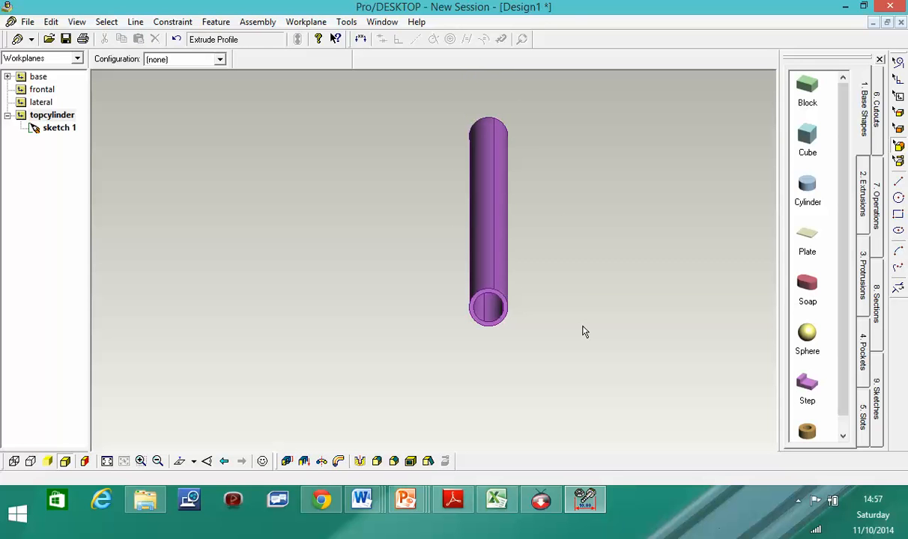
scroll(567, 324, "up", 3)
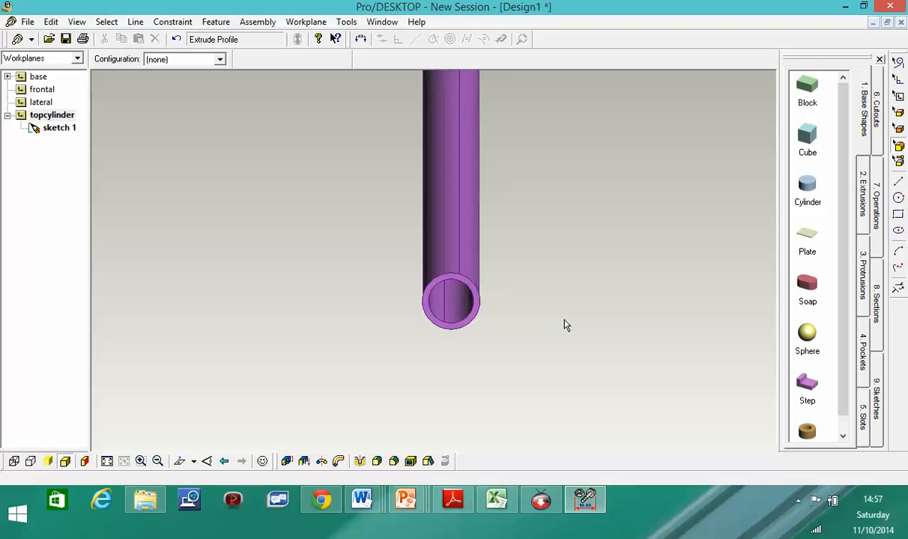
scroll(499, 313, "down", 2)
middle_click_drag(532, 334, 522, 477)
scroll(522, 280, "up", 5)
scroll(519, 270, "down", 10)
scroll(513, 253, "down", 3)
middle_click_drag(535, 202, 517, 206)
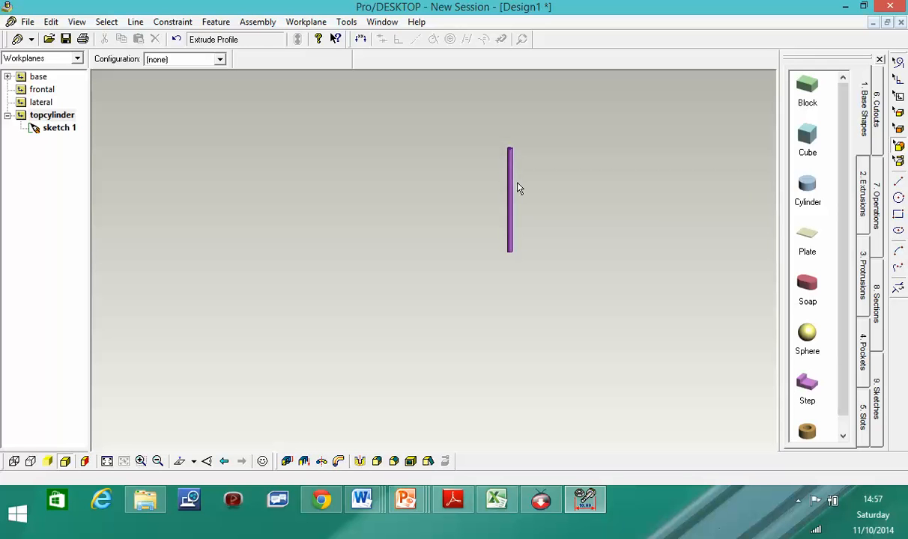
scroll(517, 176, "up", 2)
scroll(517, 174, "up", 1)
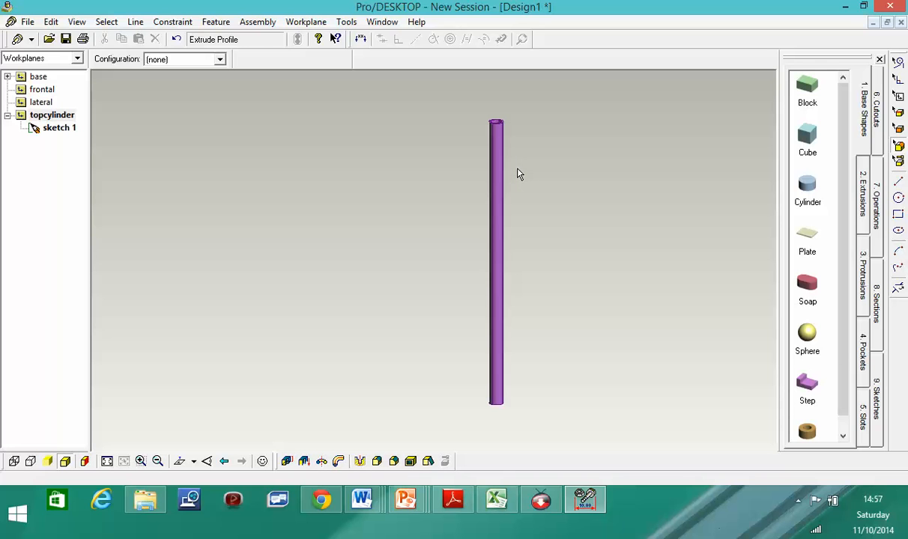
left_click(798, 501)
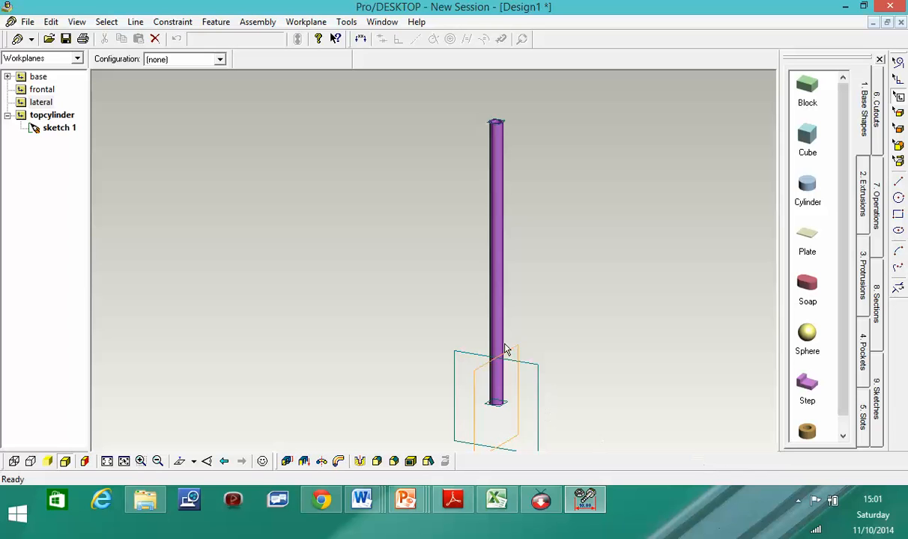
left_click(507, 349)
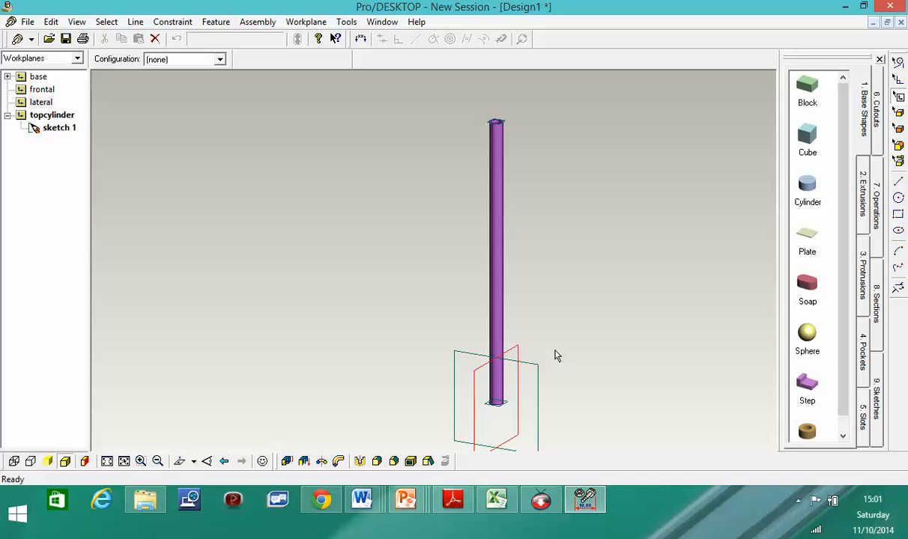
- Create a workplane named 'Handle' on the plane of the lateral workplane, clearing the offset error
right_click(506, 357)
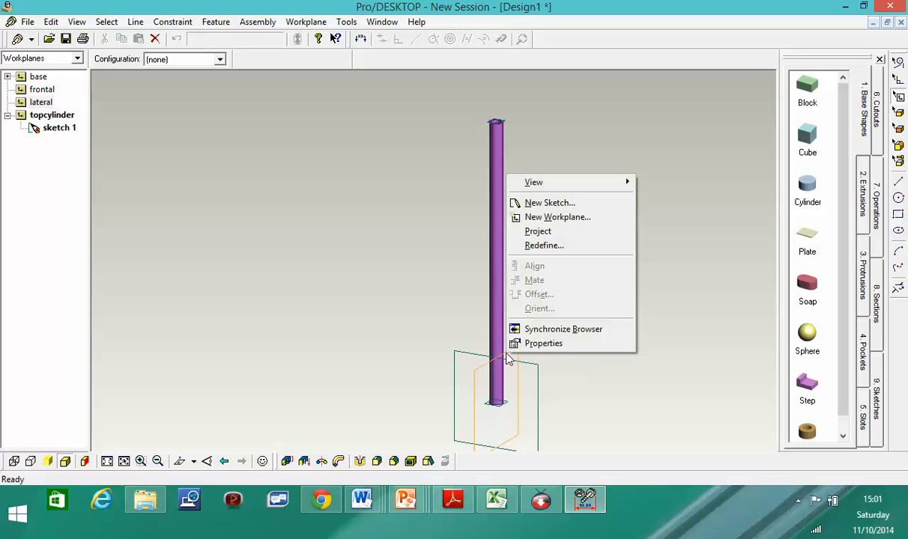
left_click(567, 217)
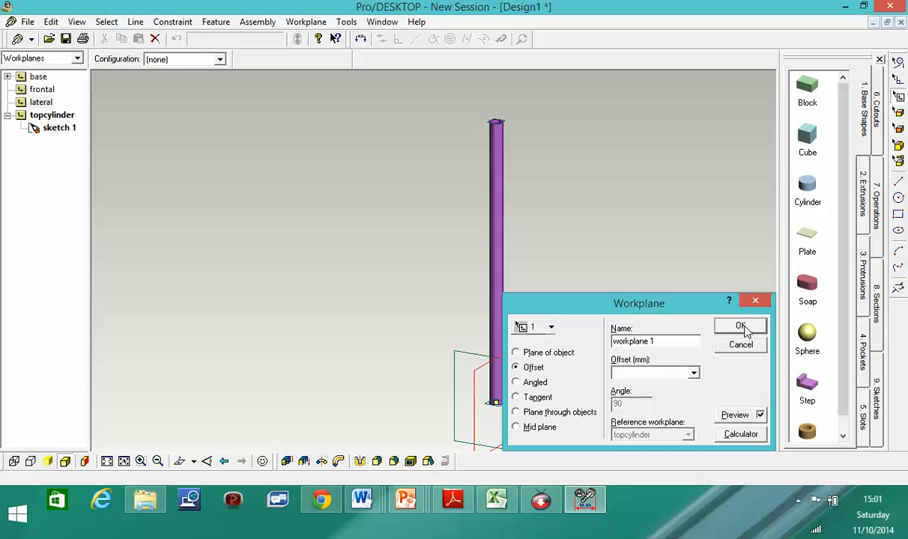
left_click_drag(653, 341, 529, 352)
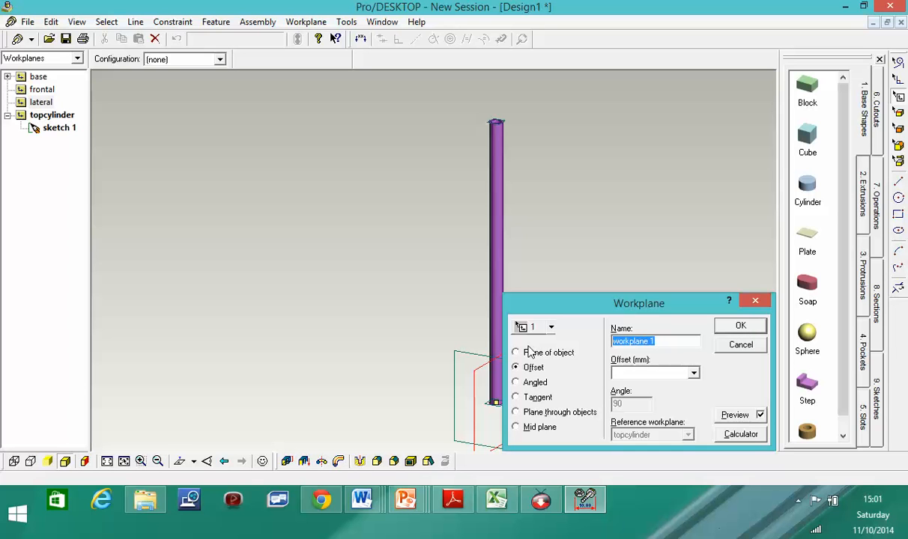
type("Handle")
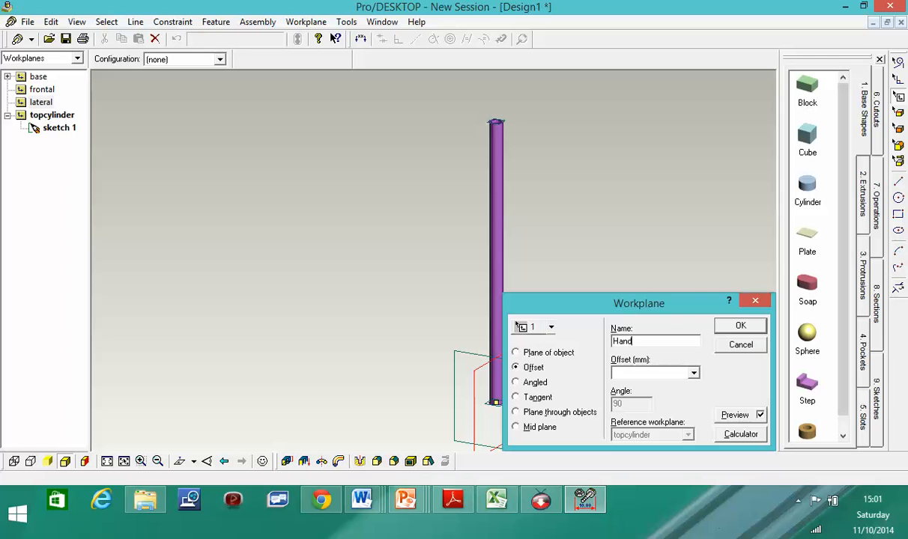
left_click(743, 329)
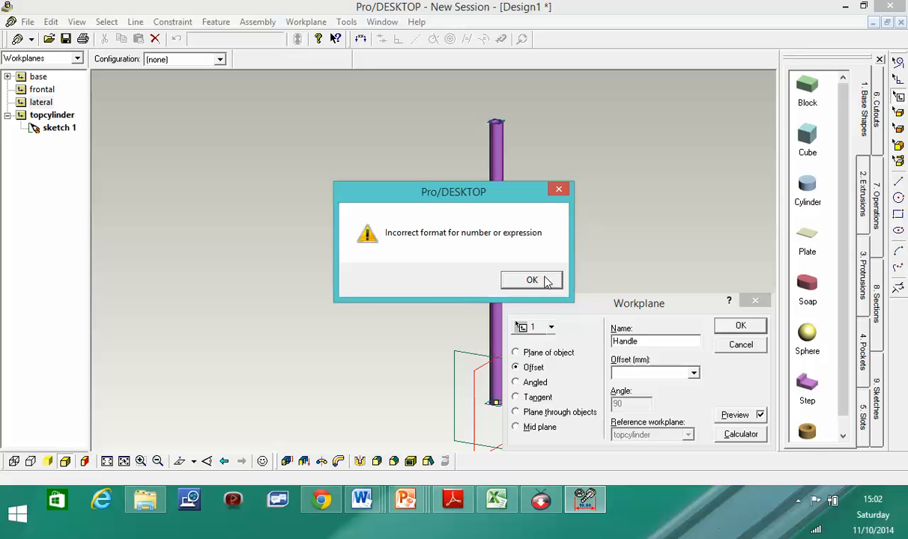
left_click(544, 281)
left_click(655, 342)
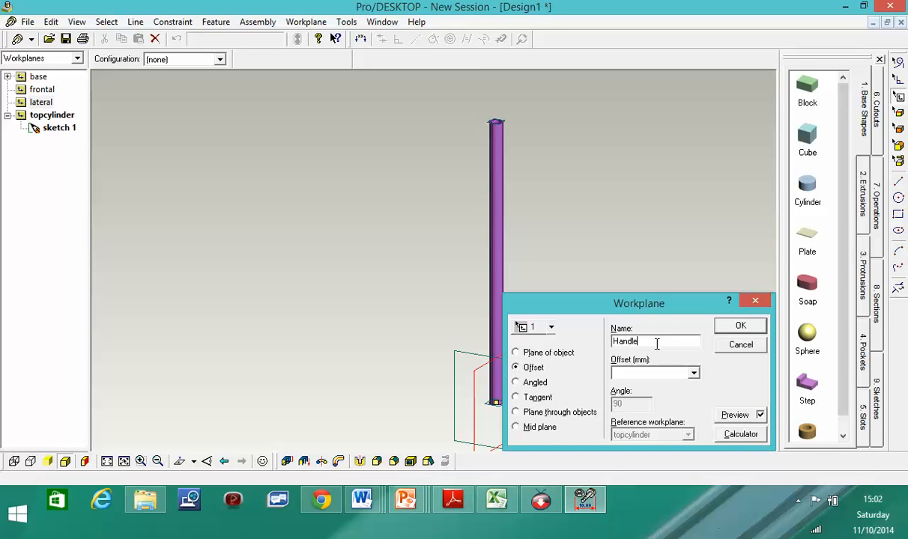
left_click(533, 352)
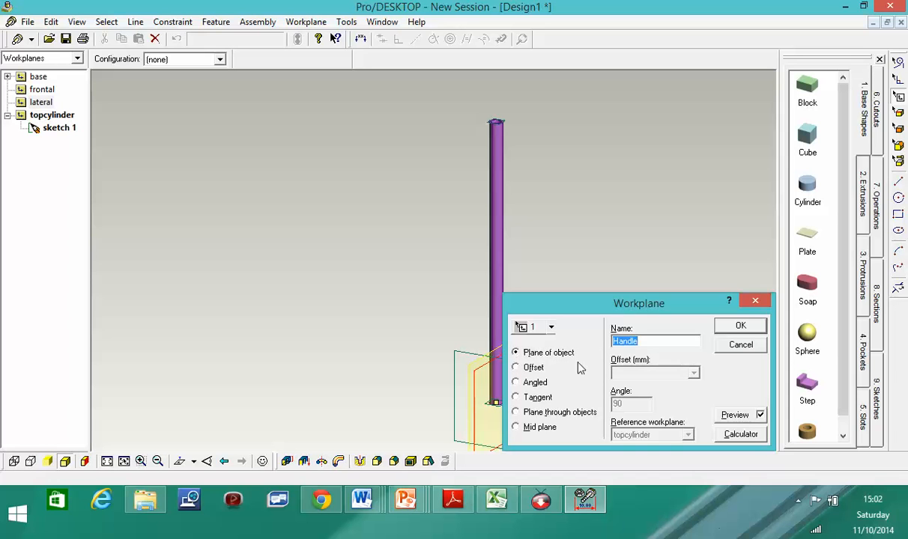
left_click(741, 328)
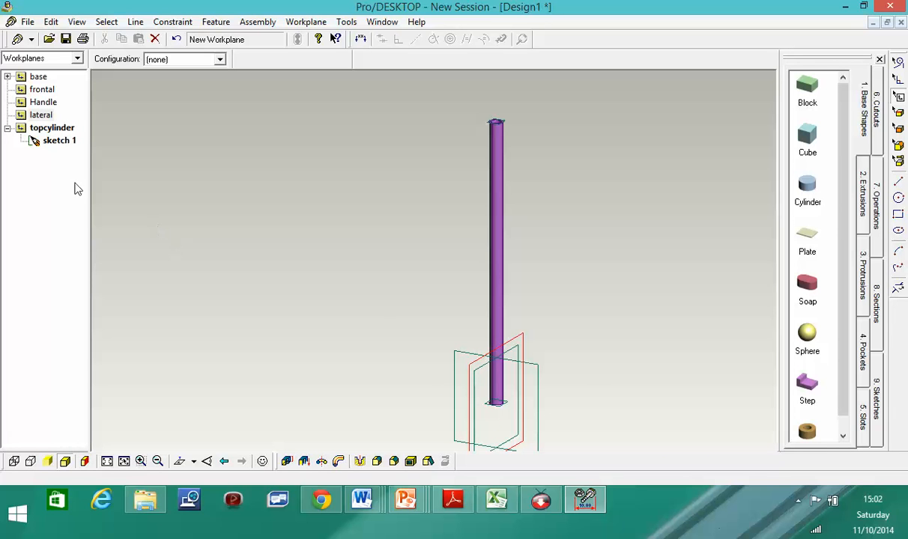
left_click(37, 117)
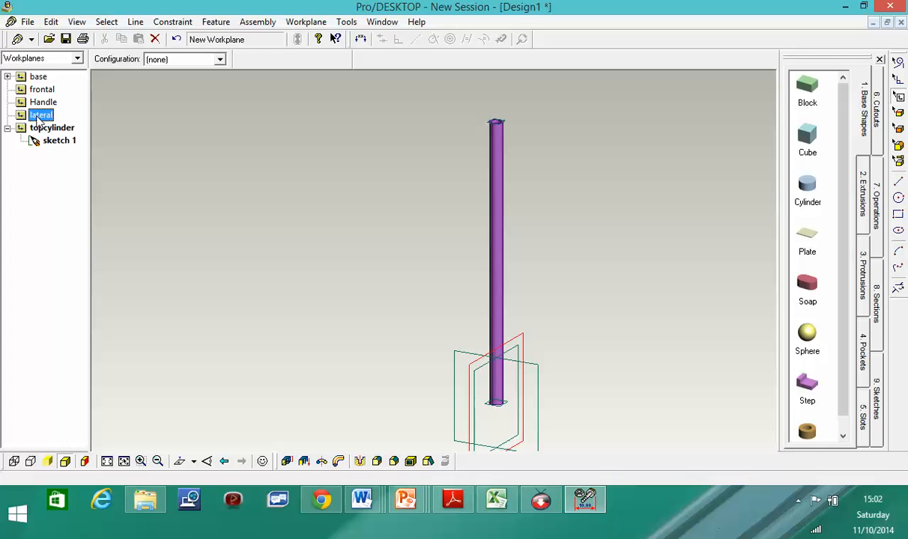
right_click(512, 358)
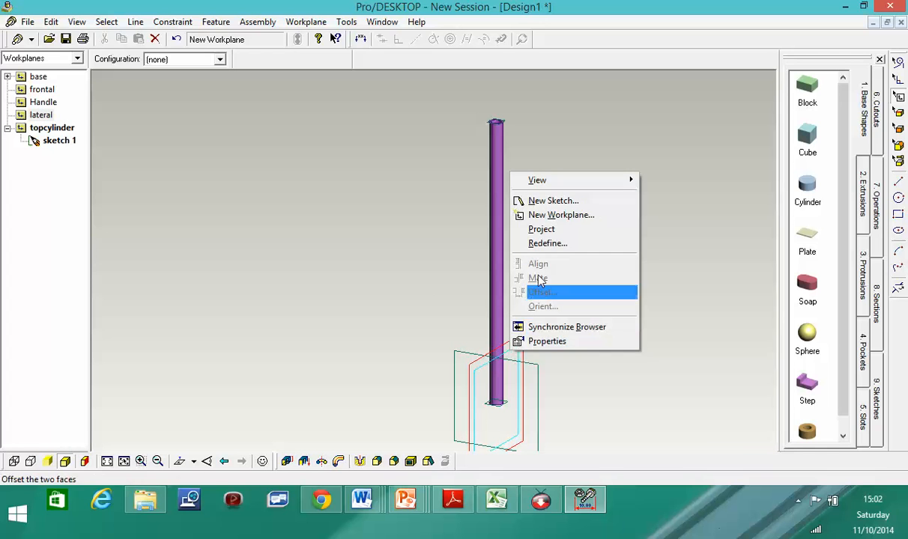
left_click(533, 201)
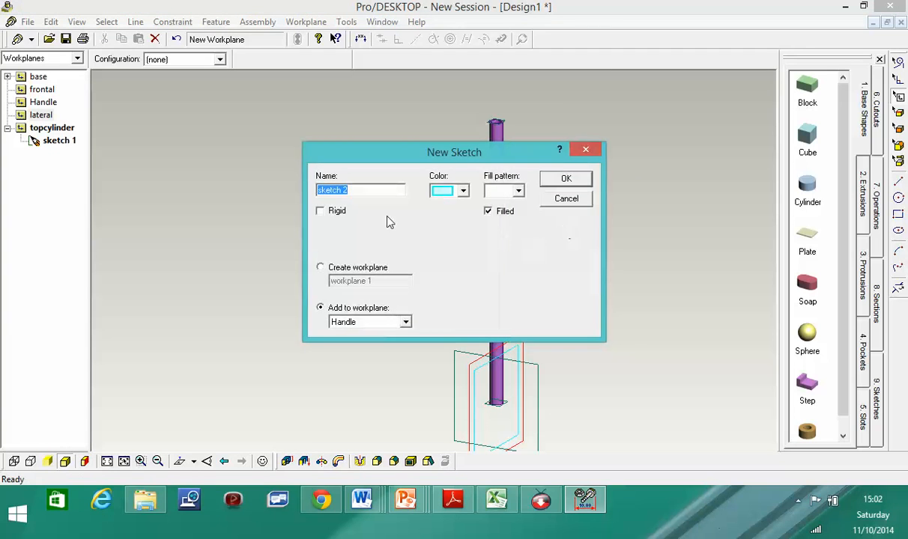
left_click(566, 183)
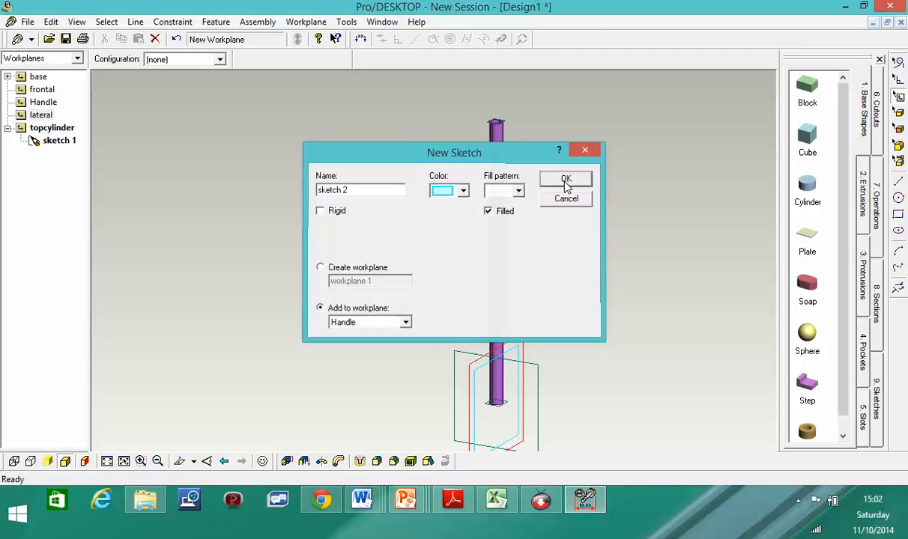
left_click(901, 269)
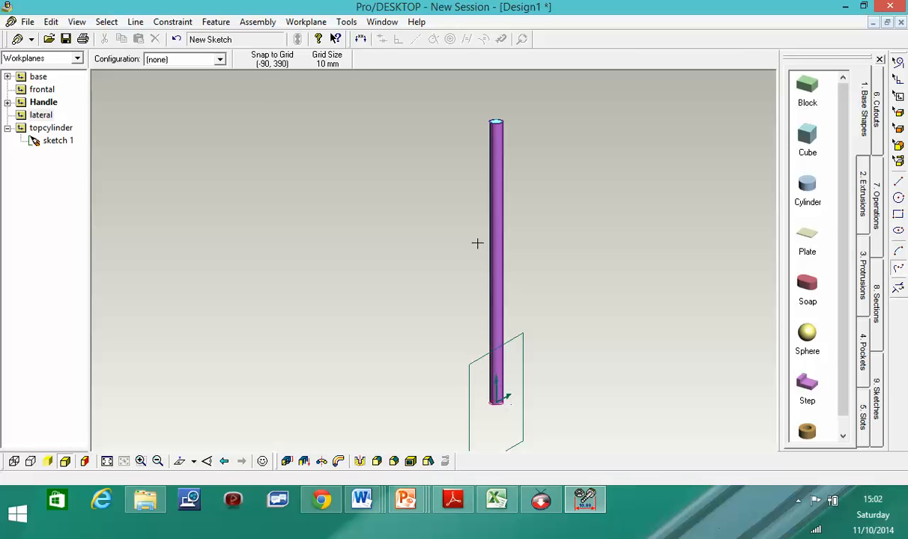
key("ctrl+z")
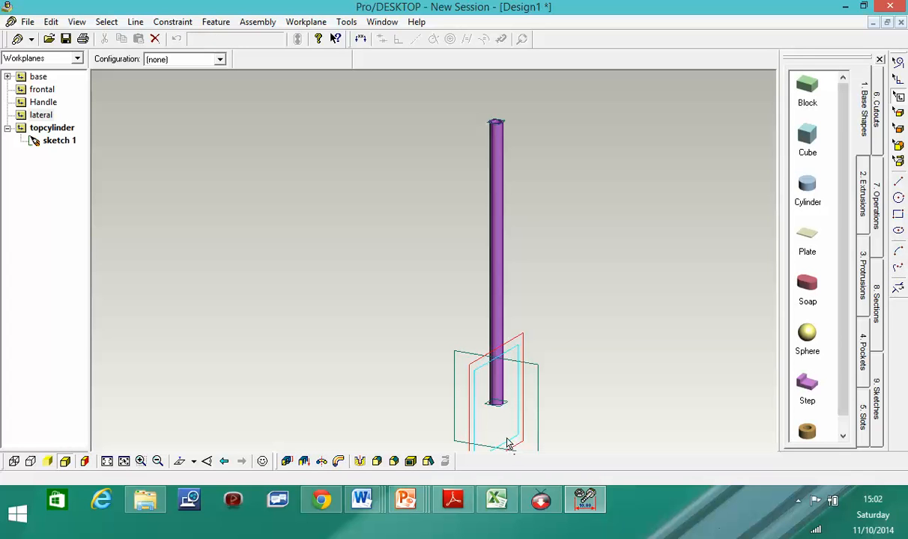
left_click(40, 116)
left_click(43, 103)
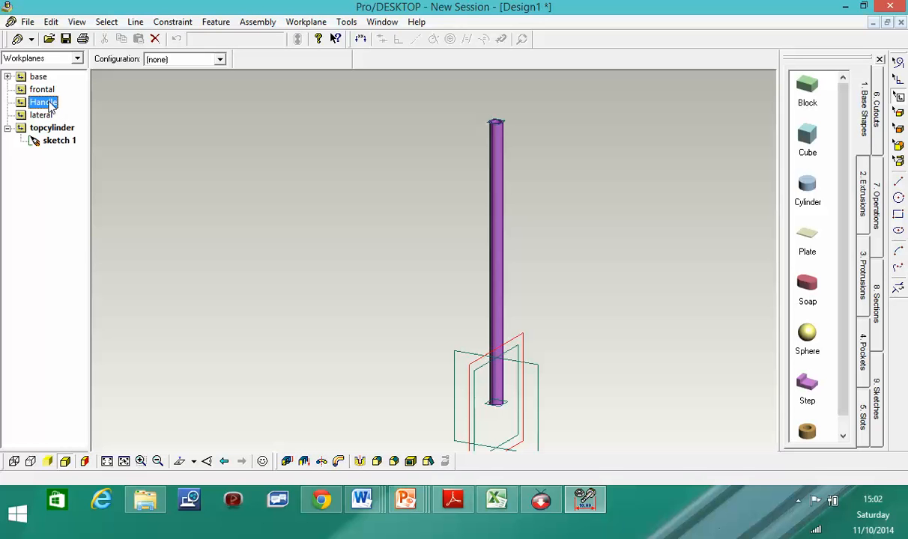
- Add a new sketch named handle1 on the Handle workplane
right_click(47, 105)
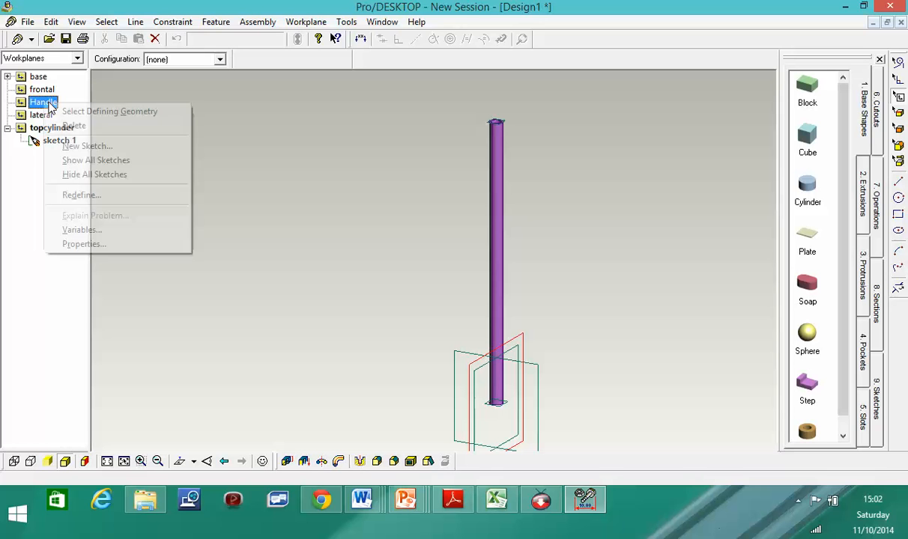
left_click(90, 146)
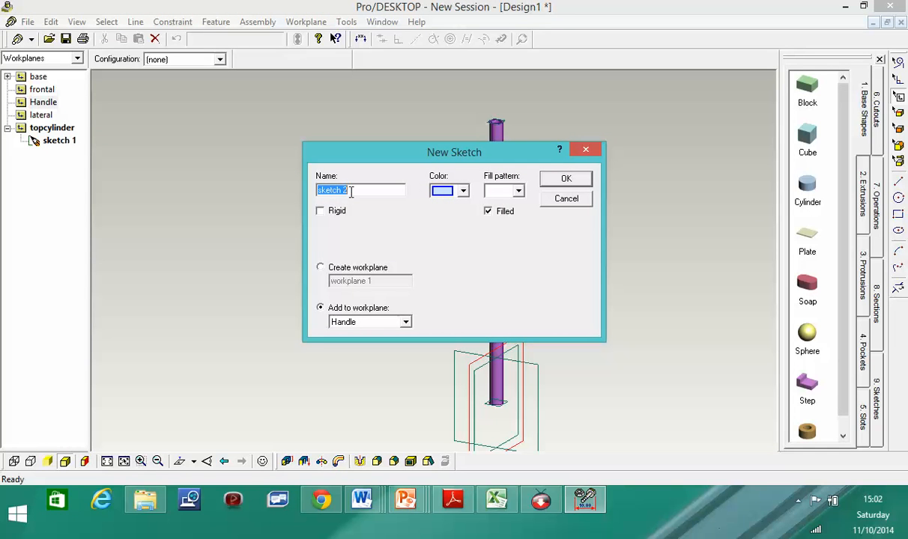
type("handle1")
left_click(553, 182)
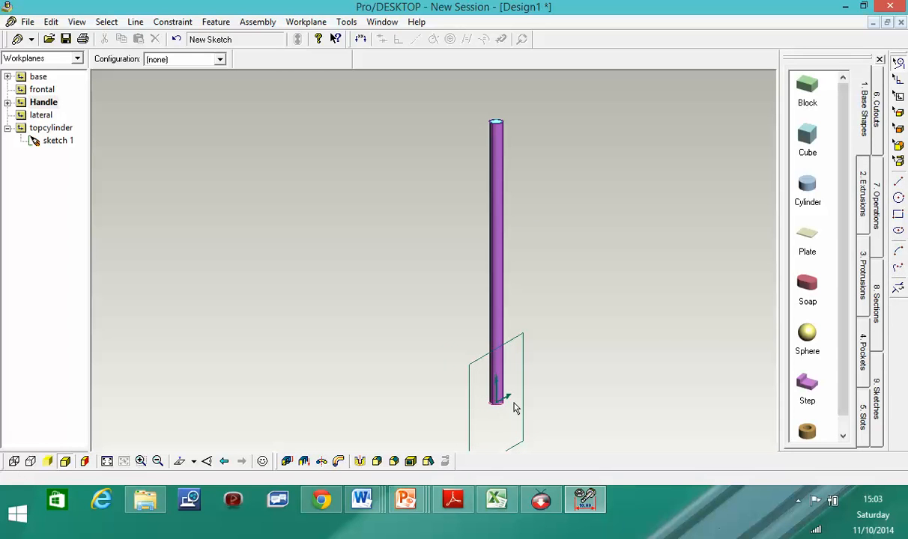
- Zoom onto the rod's base, select its bottom circular edge, and try the Spline and Line tools
scroll(509, 374, "down", 1)
scroll(509, 401, "up", 1)
scroll(509, 402, "up", 5)
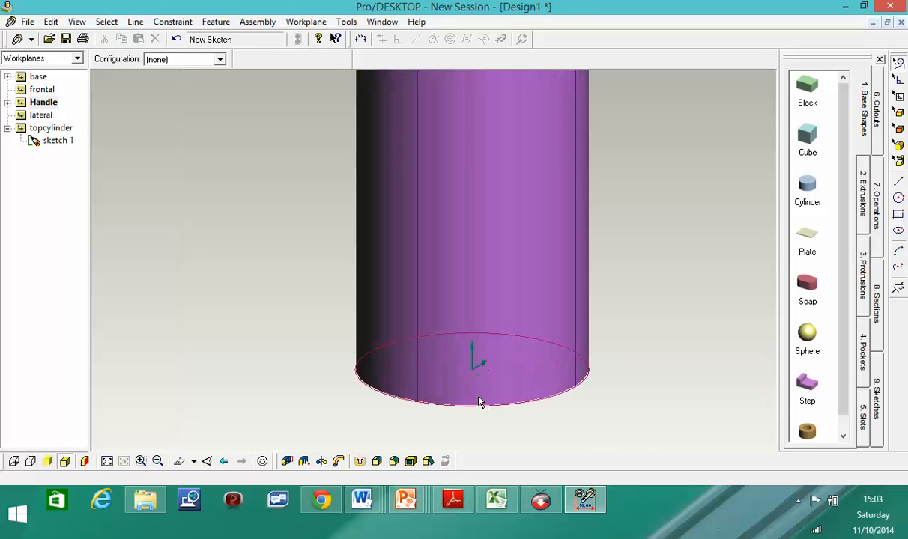
left_click(533, 393)
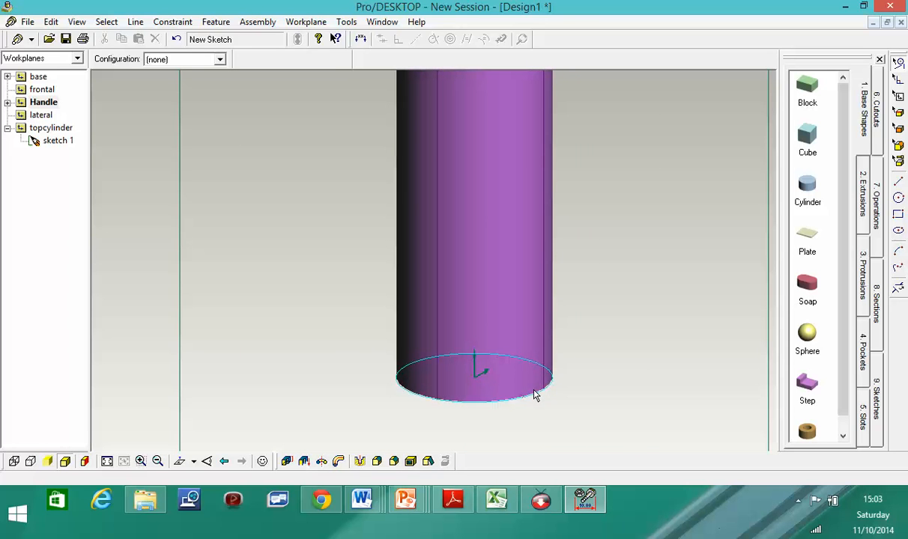
left_click(900, 269)
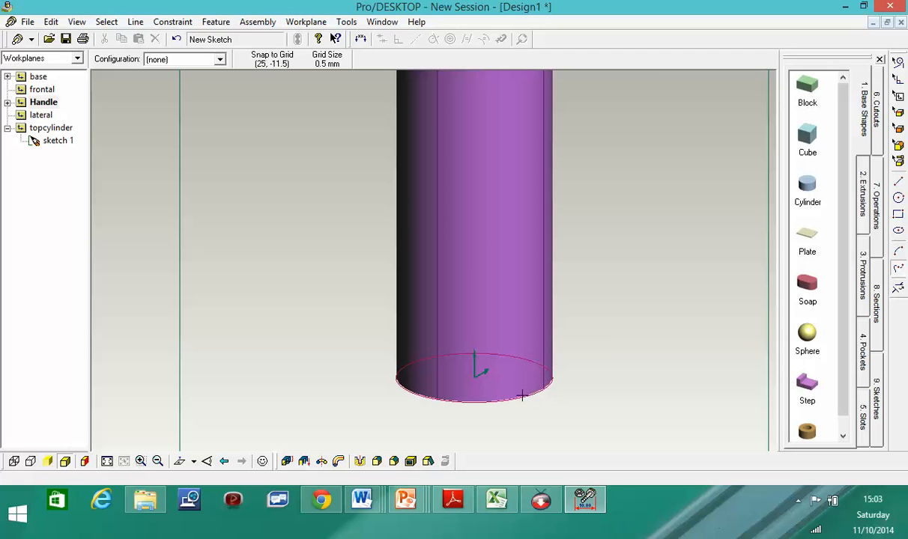
key("Escape")
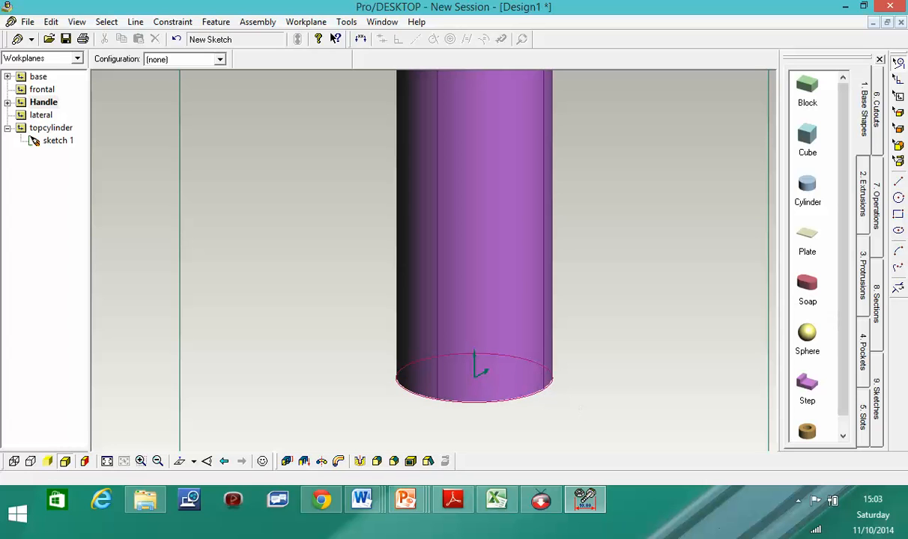
left_click(898, 181)
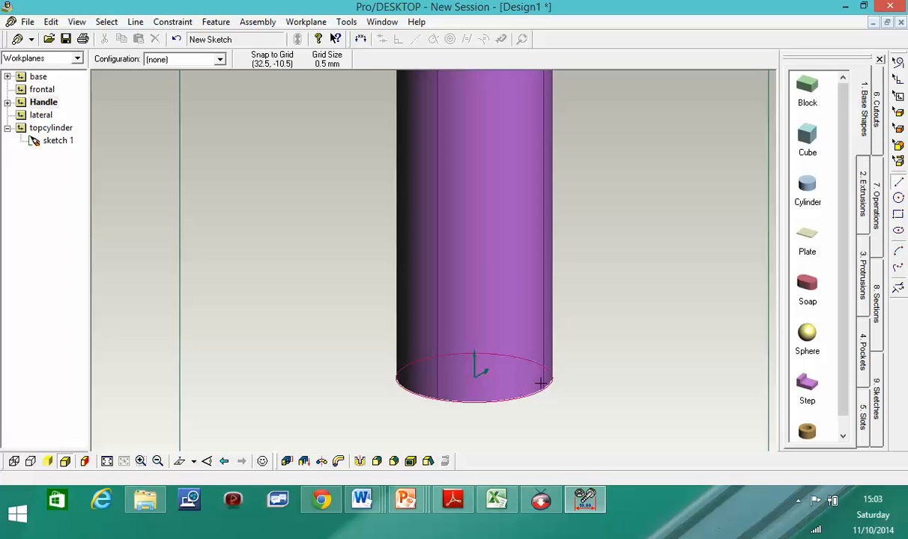
key("Escape")
- Reselect the rod's bottom circular edge and activate the Line tool for sketching
left_click(539, 394)
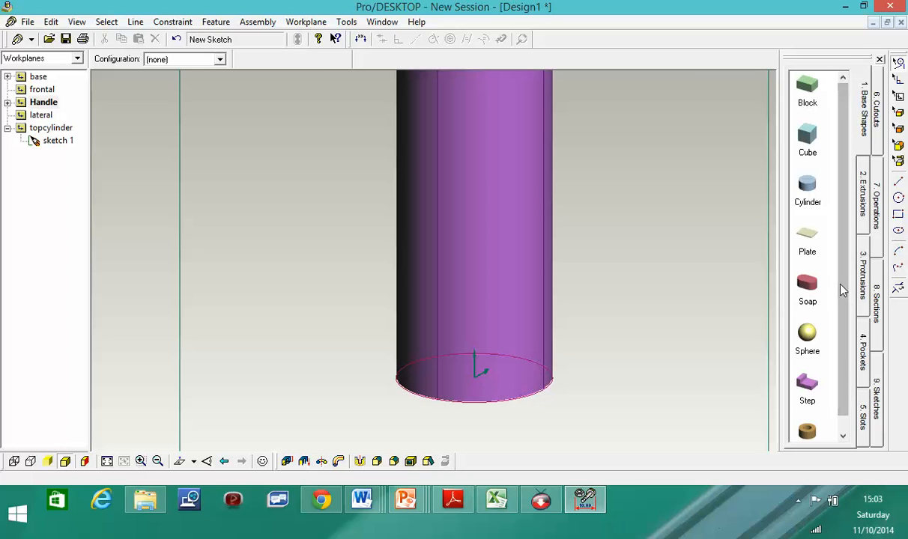
left_click(899, 183)
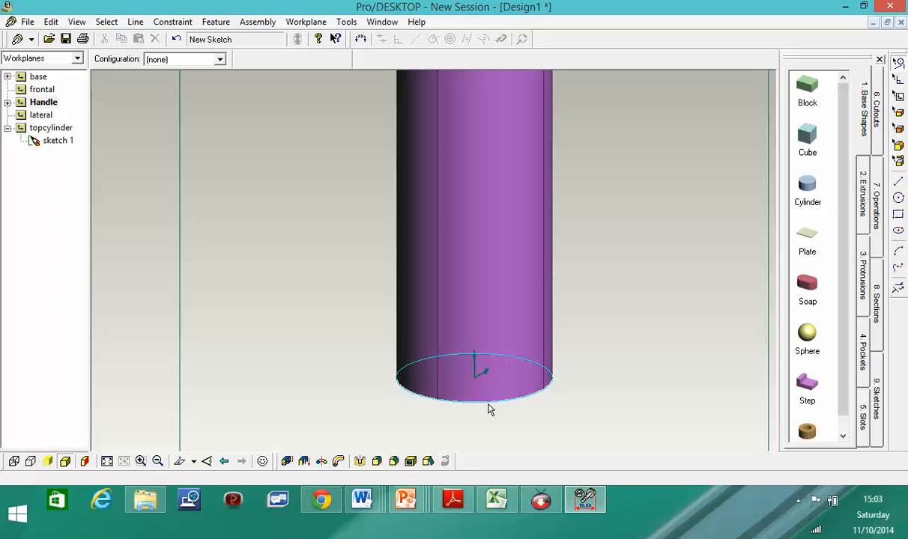
scroll(591, 352, "up", 1)
scroll(440, 348, "down", 3)
scroll(438, 349, "up", 1)
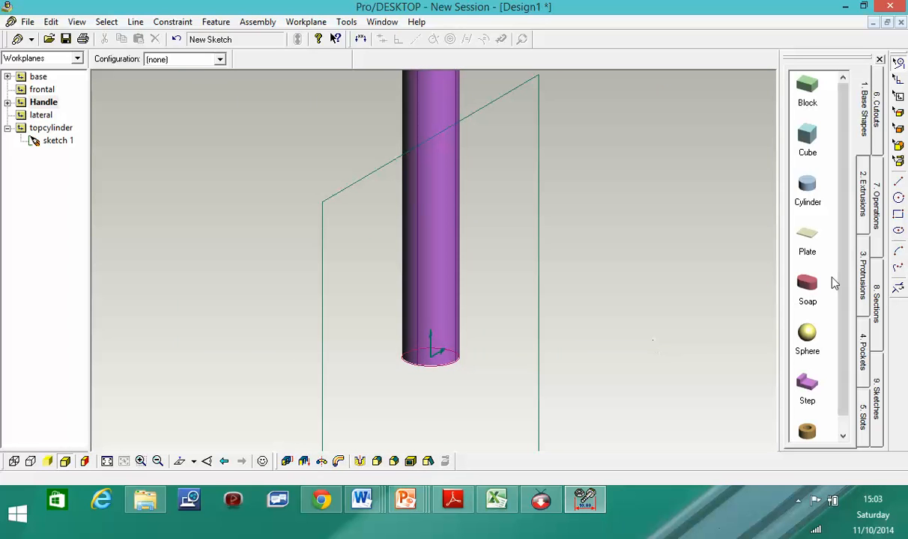
left_click(900, 184)
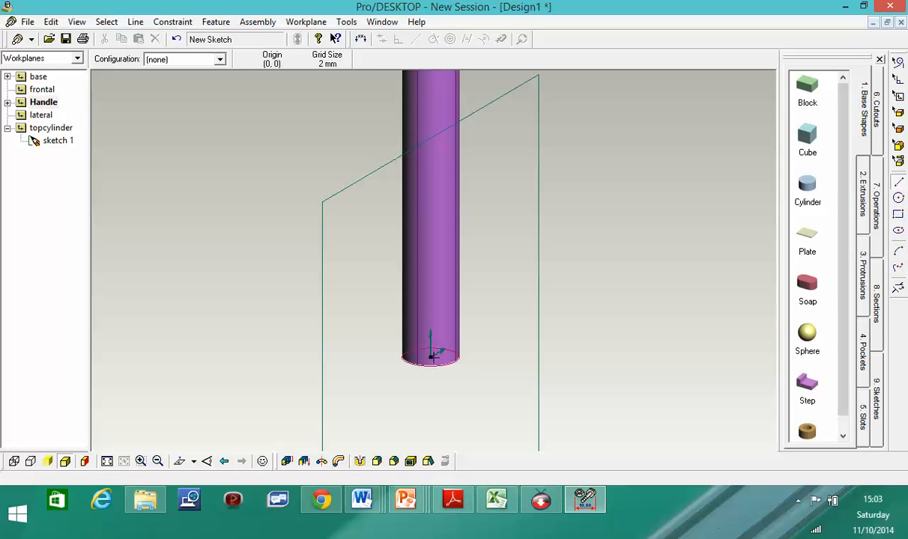
- Undo the stray line drawn rightward from the rod base centre, leaving the sketch empty
mouse_move(433, 356)
left_mouse_down()
mouse_move(447, 371)
mouse_move(569, 365)
mouse_move(557, 365)
left_mouse_up()
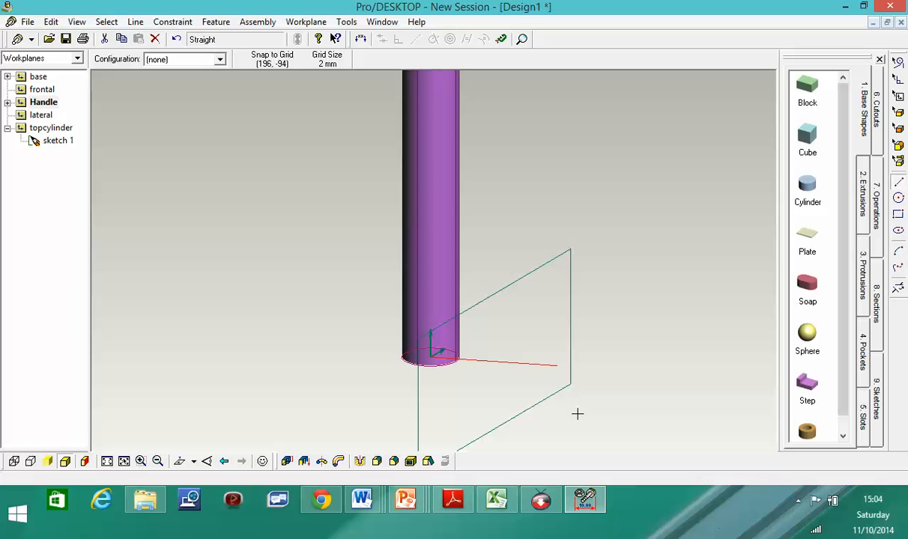
middle_click_drag(577, 414, 493, 397)
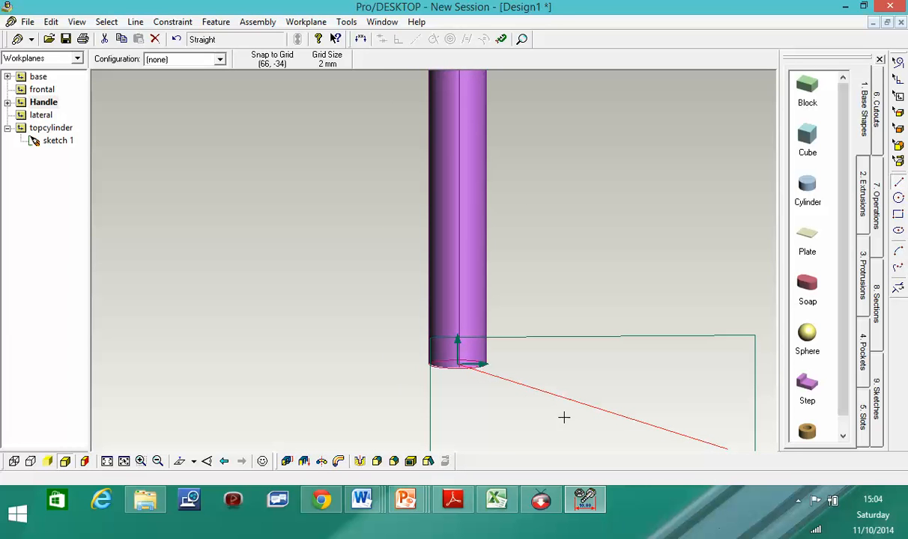
scroll(544, 425, "up", 1)
scroll(544, 426, "down", 1)
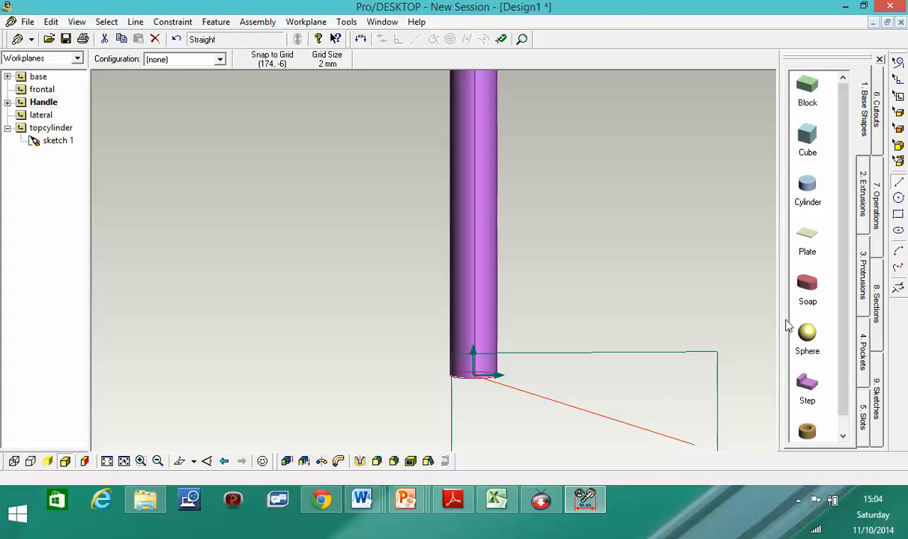
left_click(177, 39)
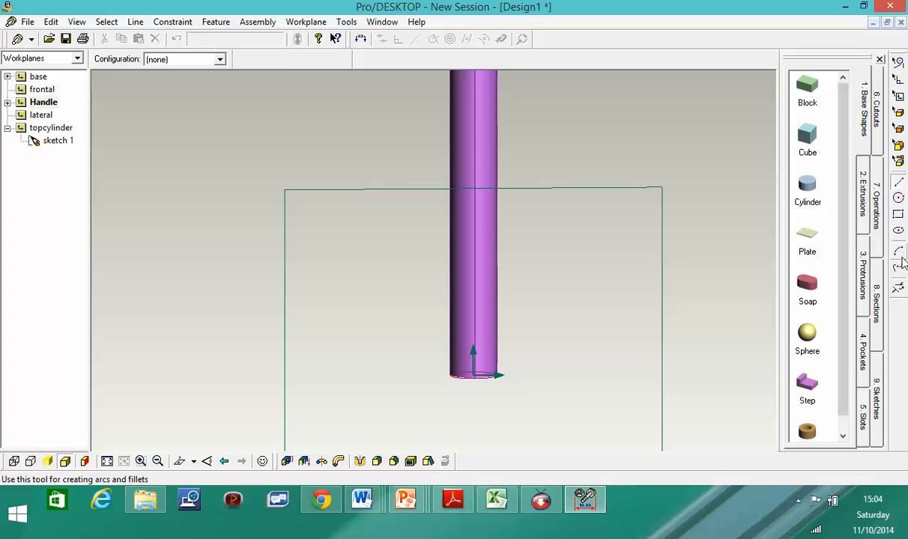
- Draw the handle outline's first edge from the origin beside the rod, then rotate to check it
left_click(898, 185)
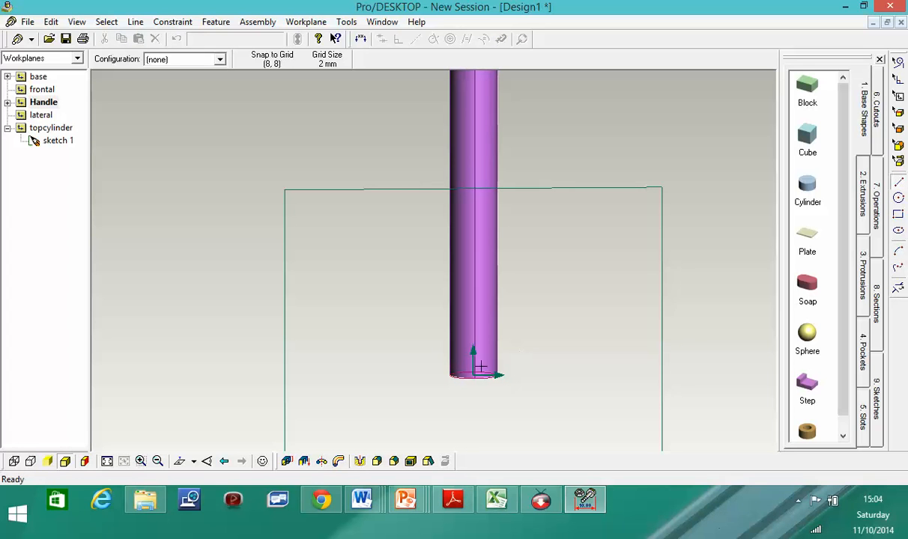
mouse_move(473, 376)
left_mouse_down()
mouse_move(629, 377)
mouse_move(635, 253)
mouse_move(560, 252)
mouse_move(595, 215)
mouse_move(575, 176)
mouse_move(585, 156)
mouse_move(564, 156)
mouse_move(532, 133)
mouse_move(558, 180)
mouse_move(512, 143)
mouse_move(509, 153)
mouse_move(466, 152)
mouse_move(474, 150)
left_mouse_up()
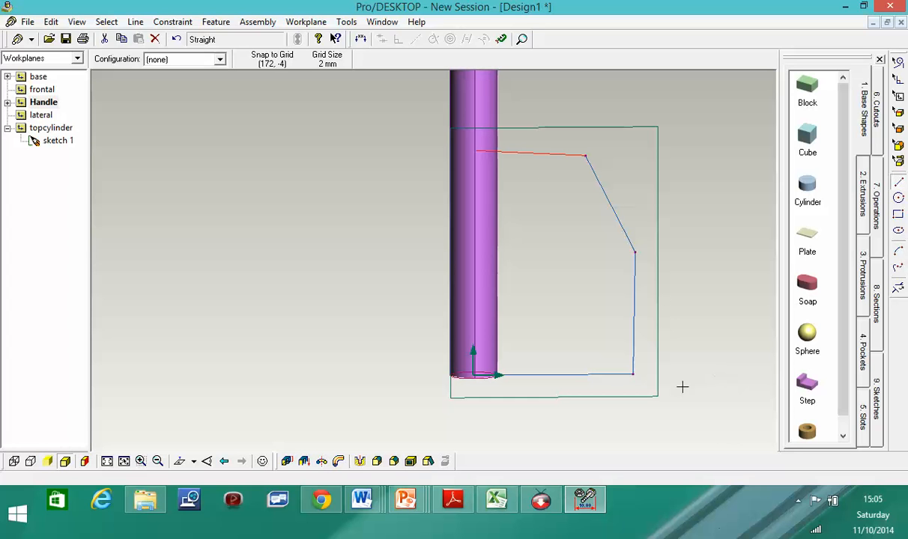
scroll(702, 382, "up", 2)
scroll(693, 370, "down", 4)
mouse_move(697, 403)
middle_mouse_down()
mouse_move(655, 308)
mouse_move(622, 287)
mouse_move(628, 320)
mouse_move(648, 319)
mouse_move(742, 363)
mouse_move(739, 377)
mouse_move(701, 373)
mouse_move(733, 367)
mouse_move(700, 367)
mouse_move(698, 396)
middle_mouse_up()
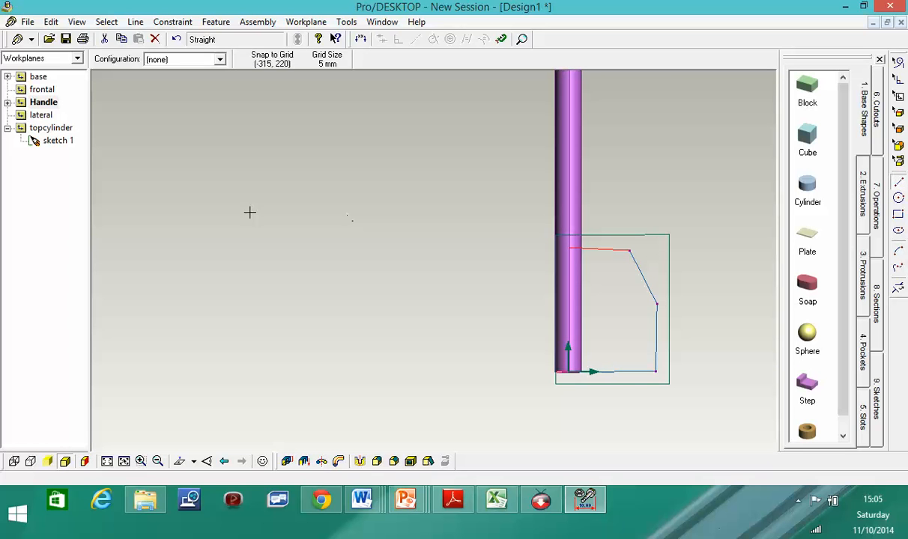
- Abandon an early extrude and draw a vertical line along the rod closing the handle outline
left_click(304, 461)
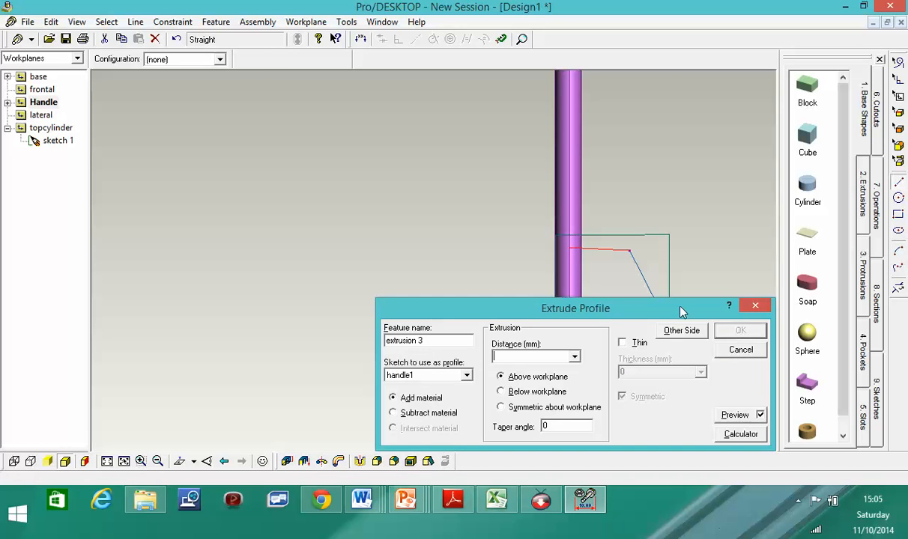
left_click_drag(611, 319, 543, 349)
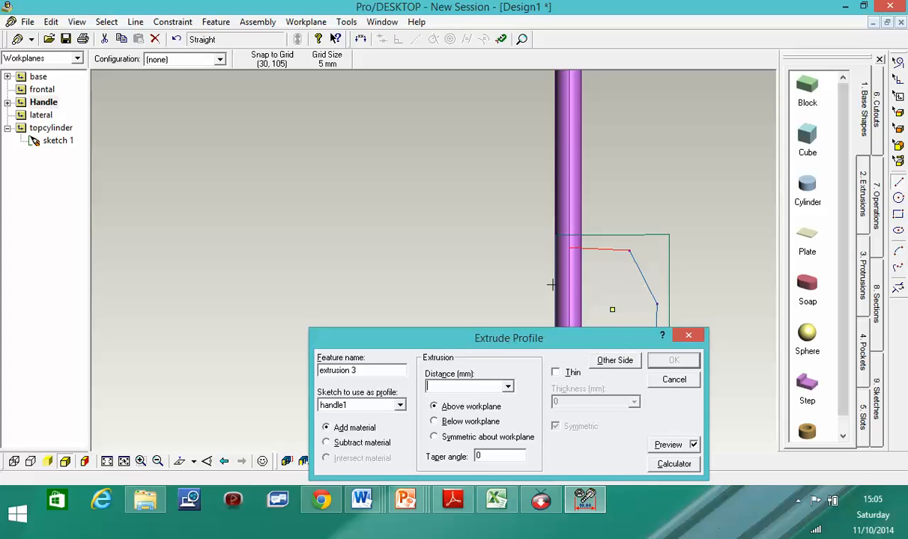
left_click(680, 383)
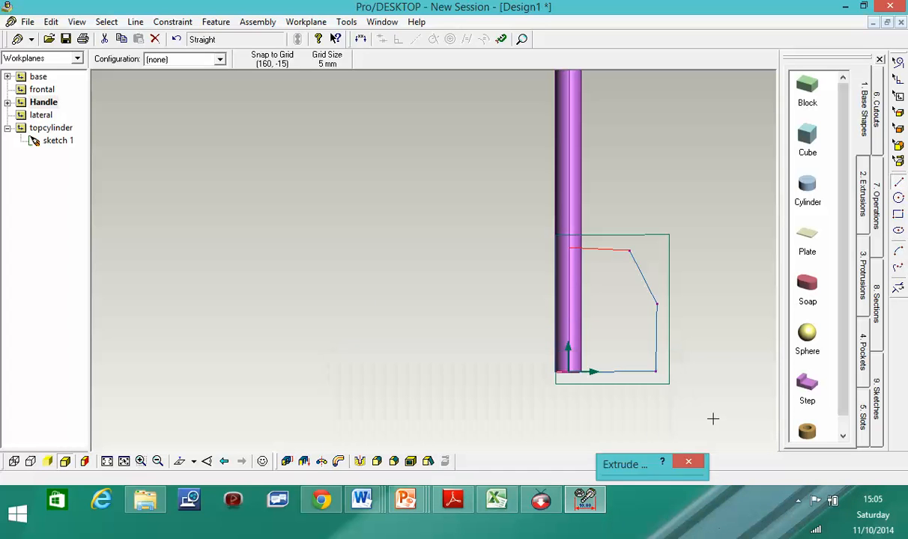
left_click(798, 501)
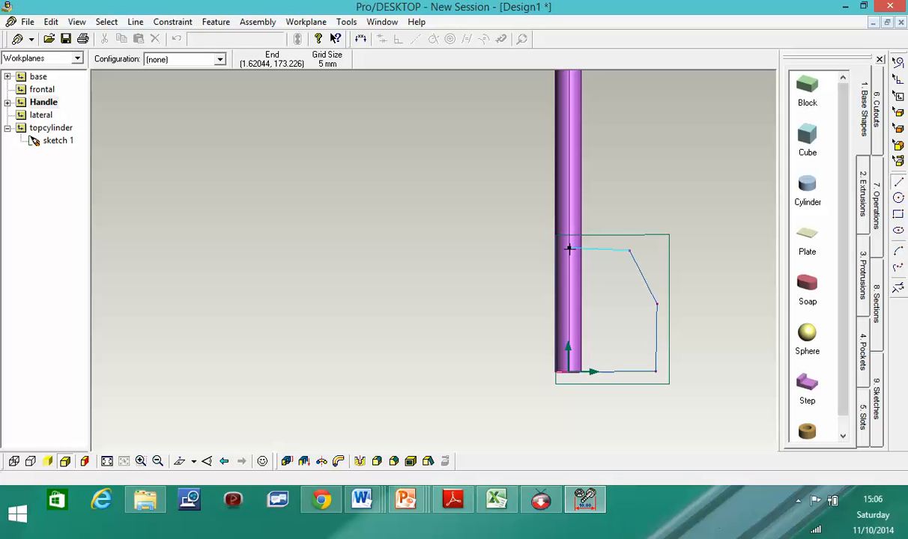
left_click_drag(569, 248, 569, 373)
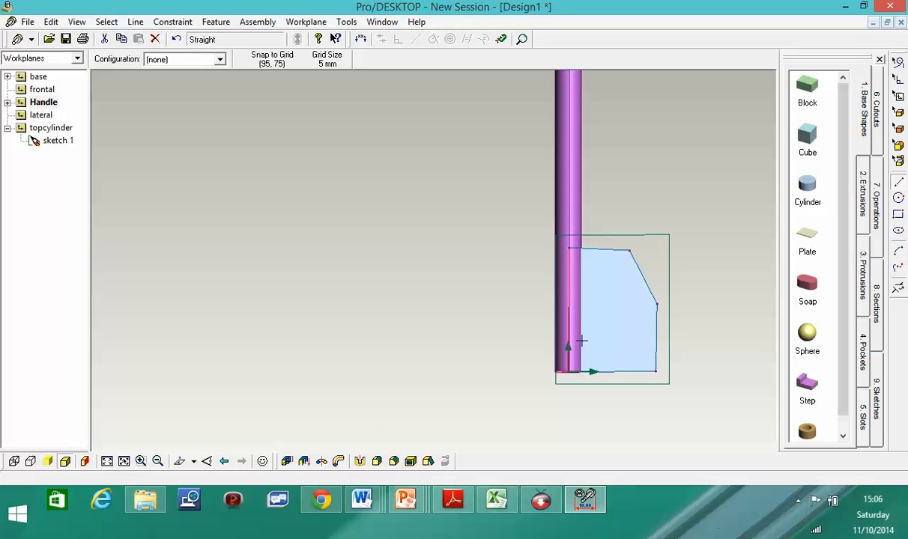
- Extrude the closed handle1 profile 40 mm into a solid handle block
left_click(286, 462)
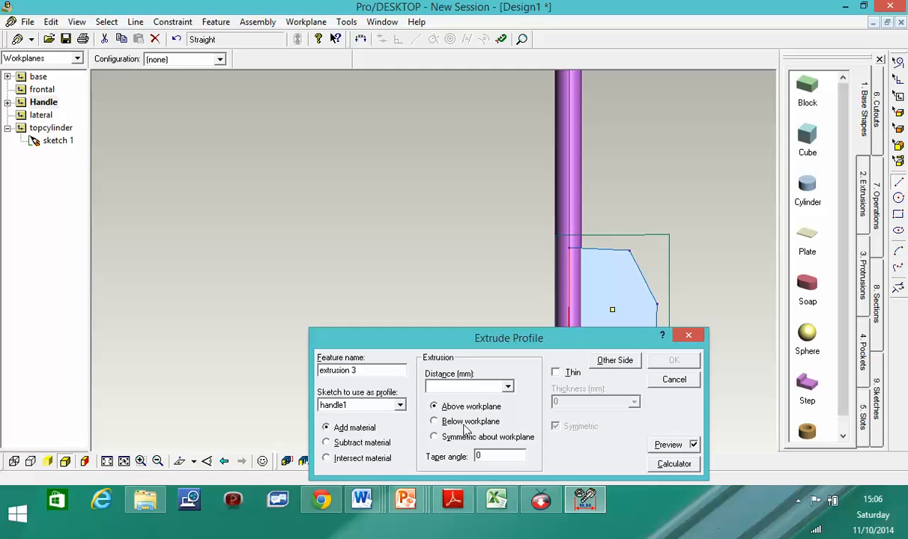
left_click(507, 387)
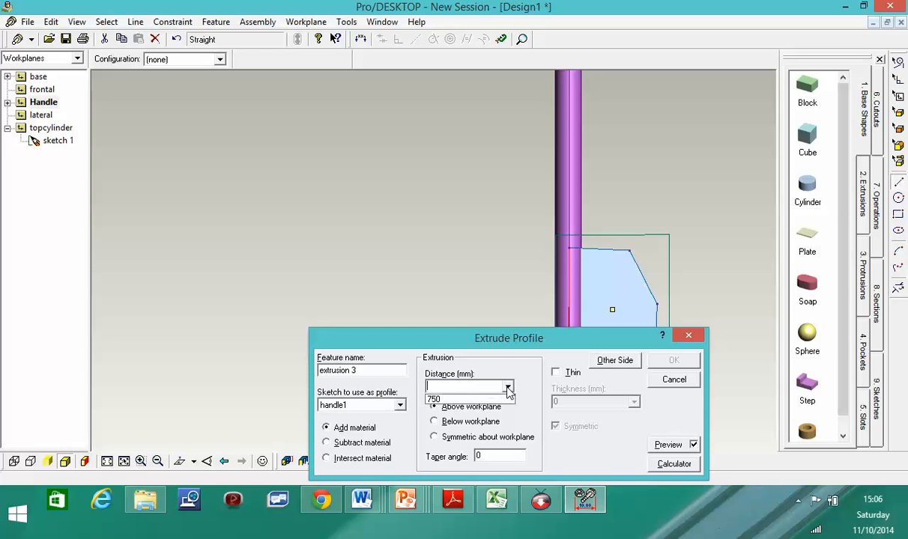
left_click(444, 387)
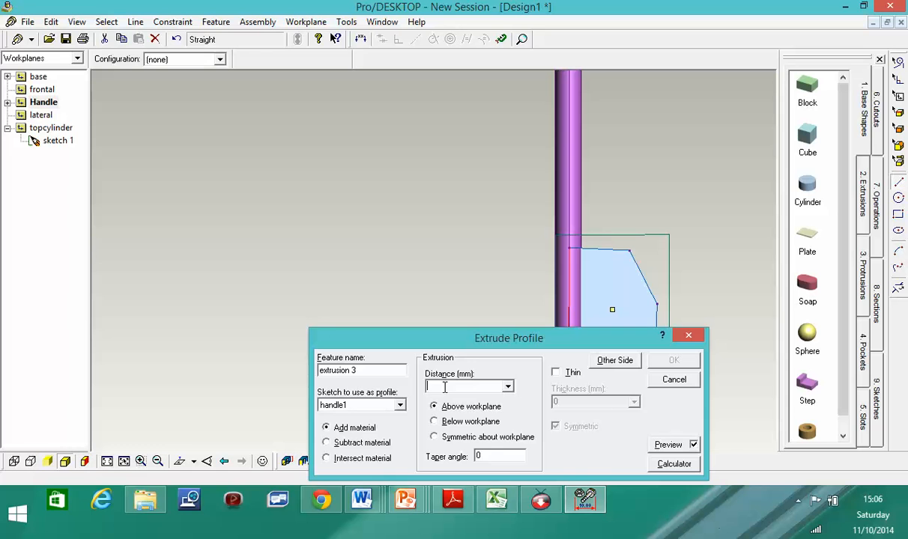
type("2")
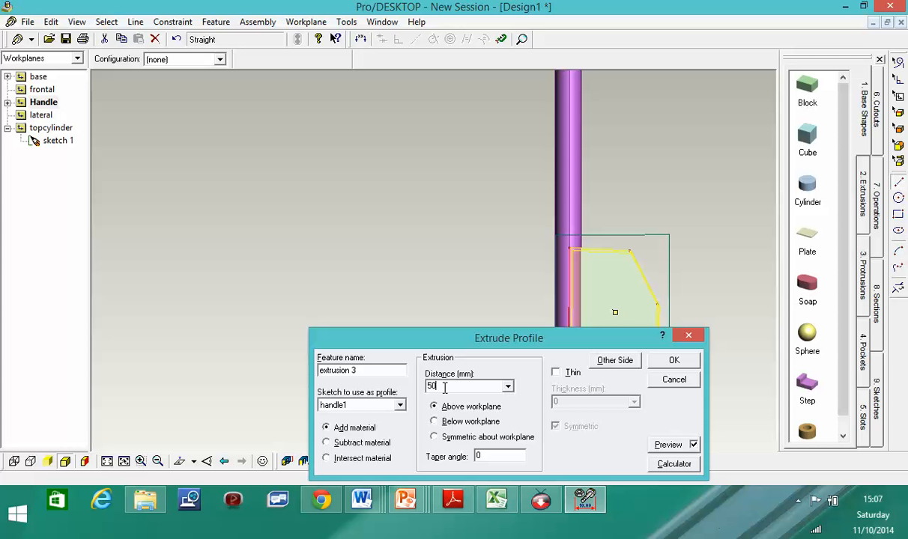
type("4")
left_click(674, 362)
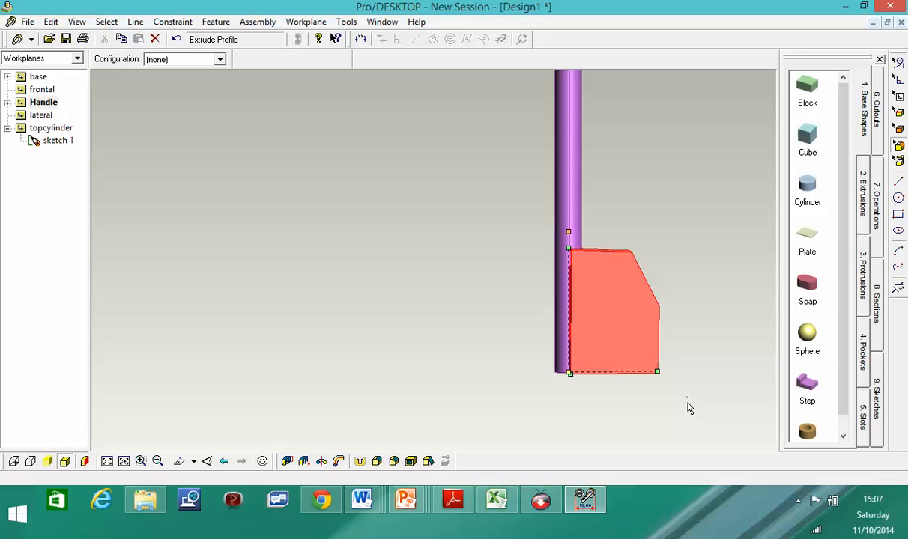
- Orbit and zoom around the new handle block to see its sides and top face
middle_click_drag(695, 417, 689, 330)
middle_click_drag(672, 298, 666, 414)
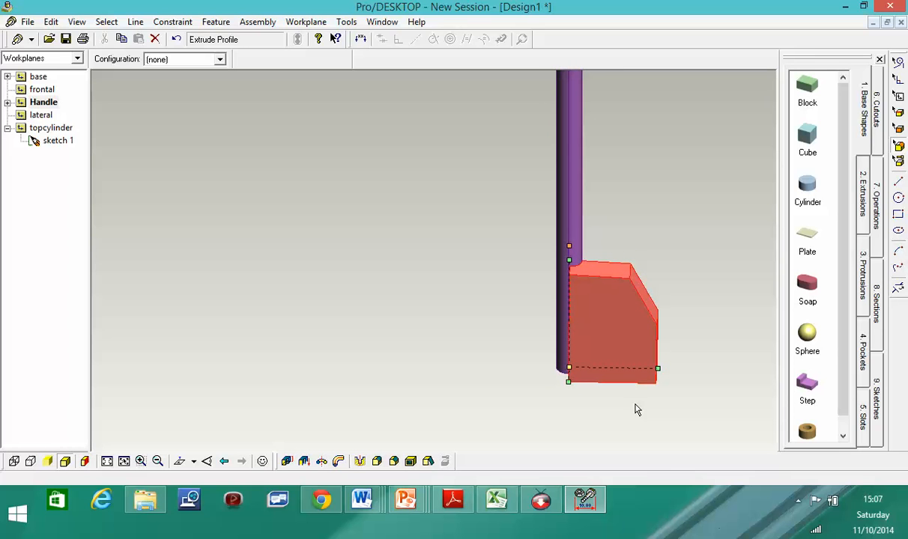
scroll(662, 303, "up", 1)
scroll(660, 301, "down", 3)
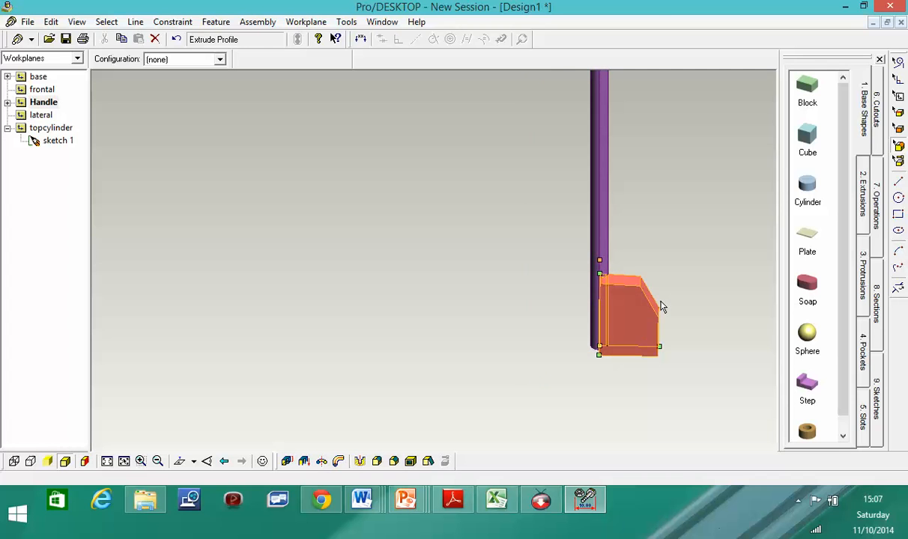
scroll(659, 304, "down", 2)
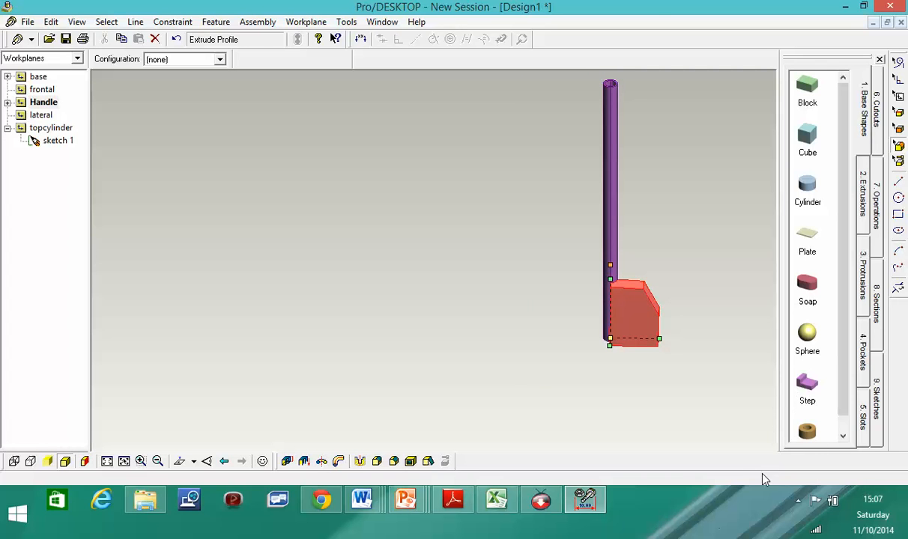
left_click(797, 501)
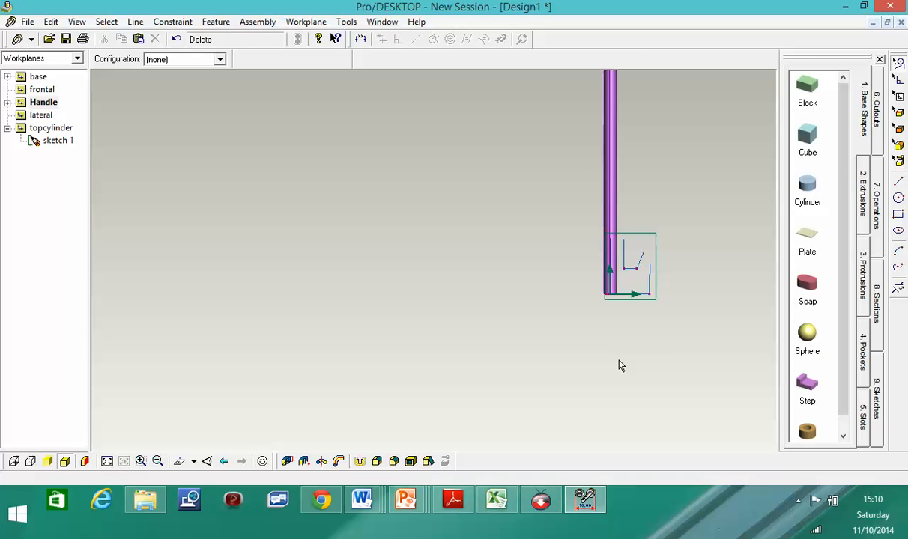
- Delete and restore the red line, then join the right side's top to the slanted edge
left_click(642, 259)
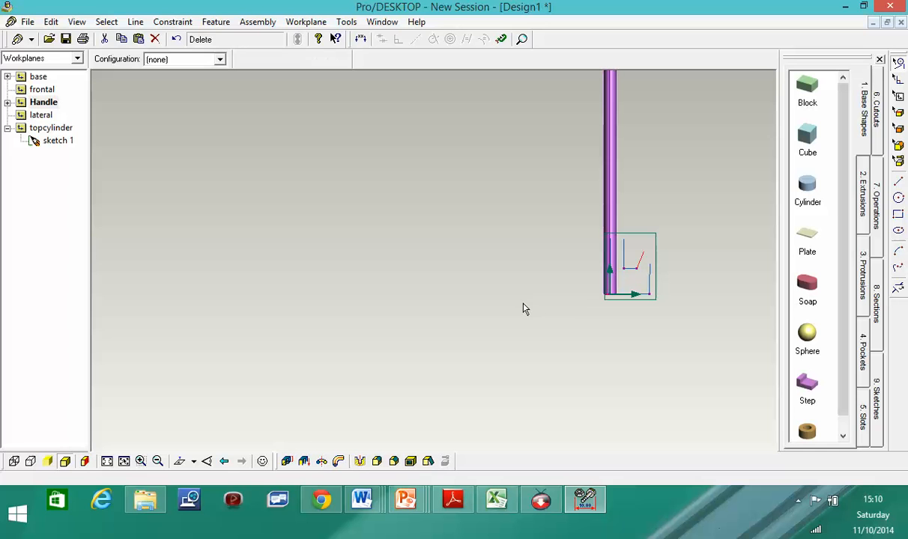
left_click(156, 40)
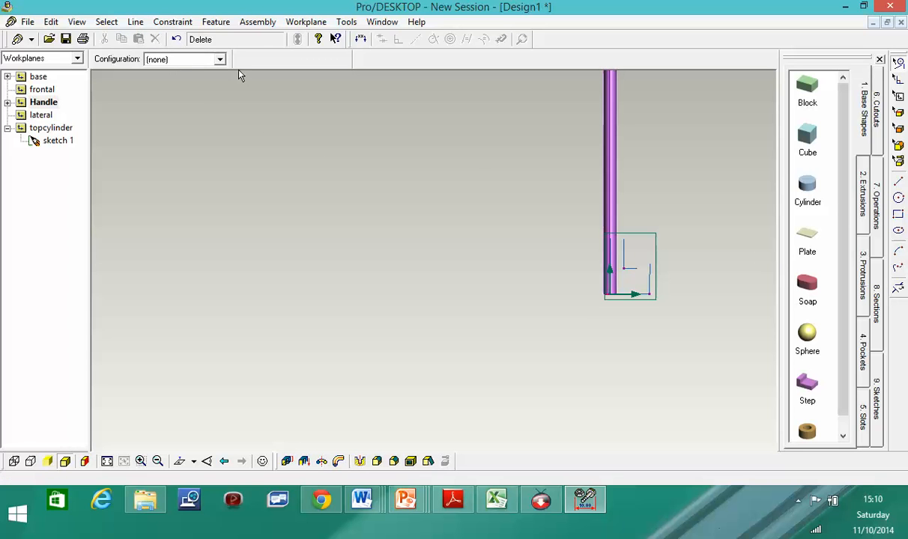
left_click(176, 39)
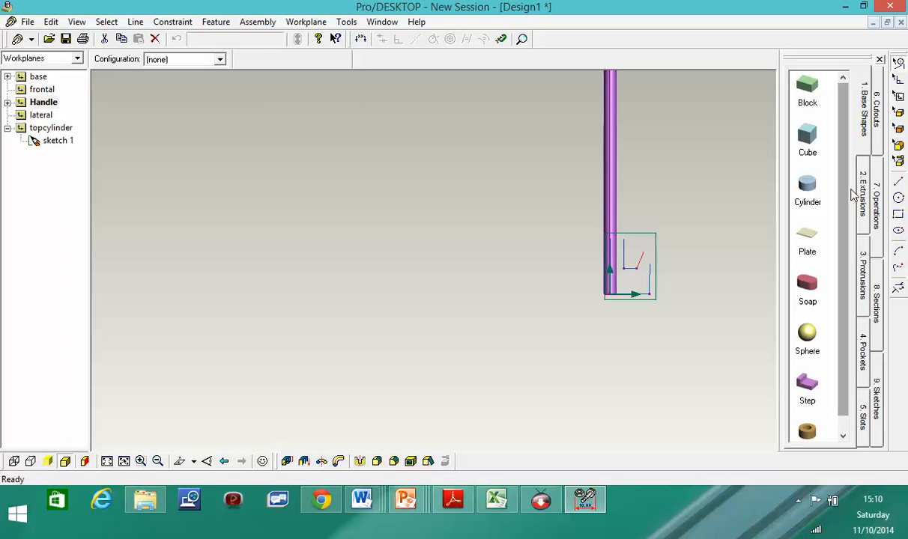
left_click(898, 182)
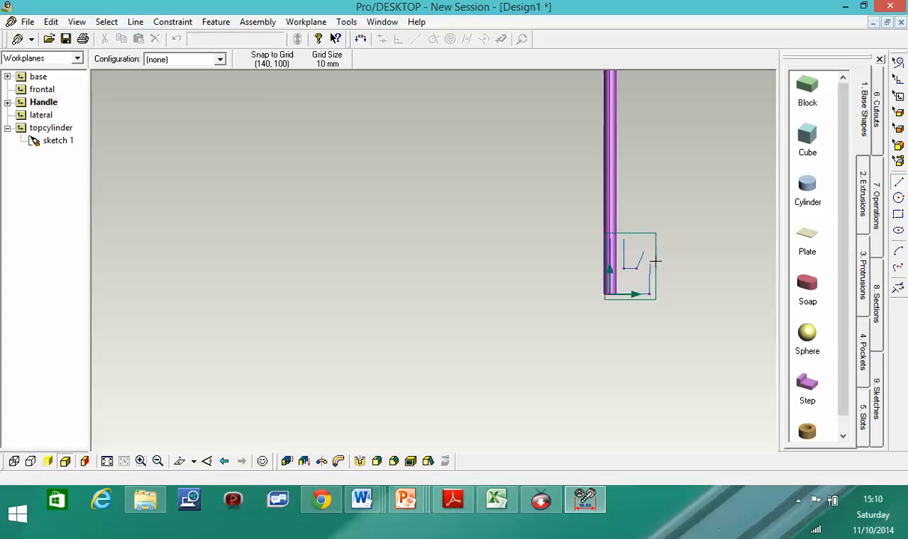
left_click_drag(649, 263, 611, 239)
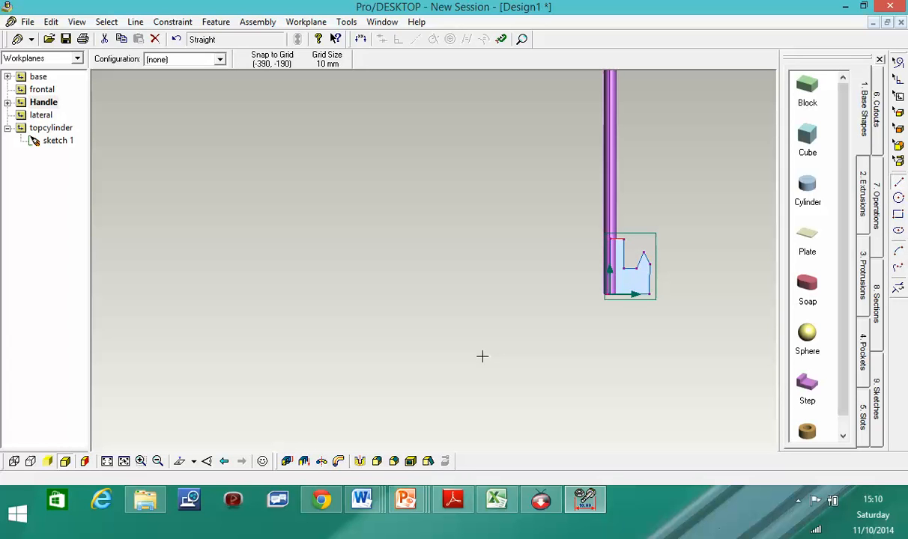
- Extrude the closed notched handle1 profile with a Distance of 25 mm
left_click(286, 462)
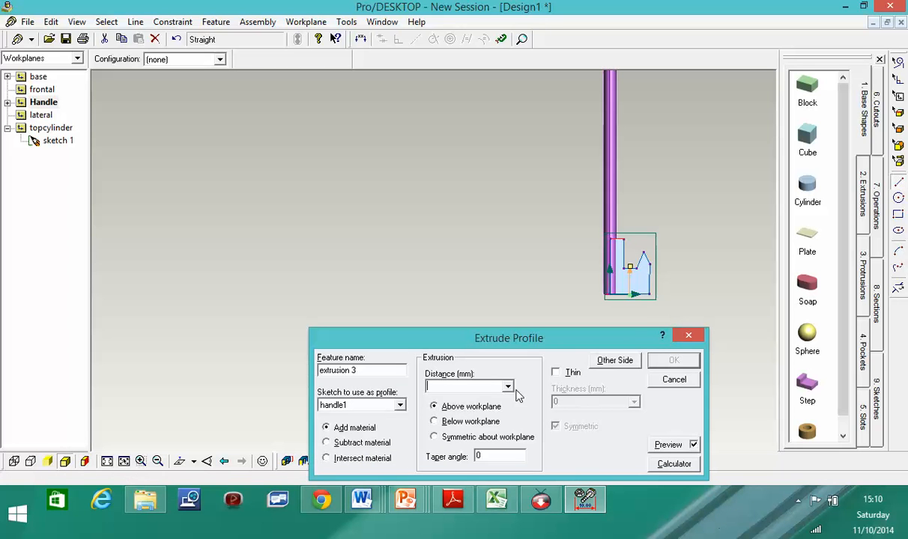
left_click(508, 388)
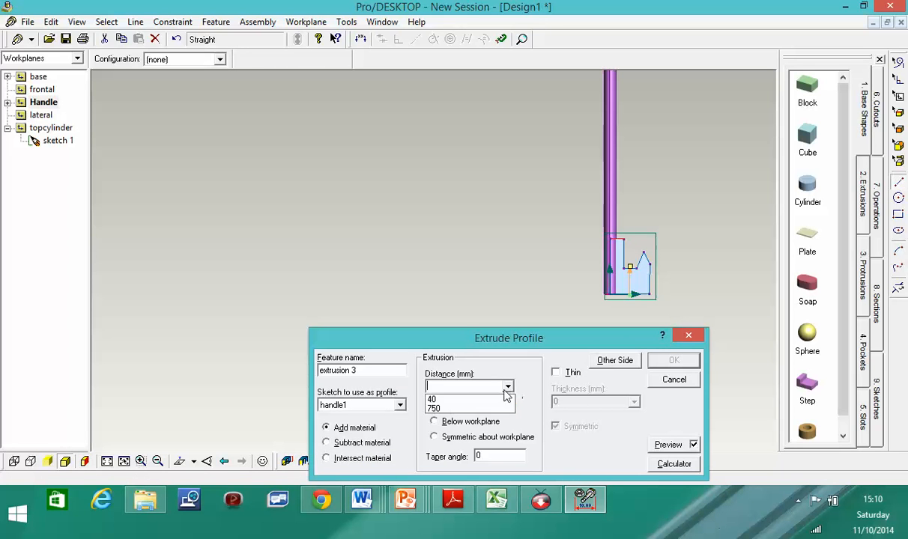
left_click(442, 386)
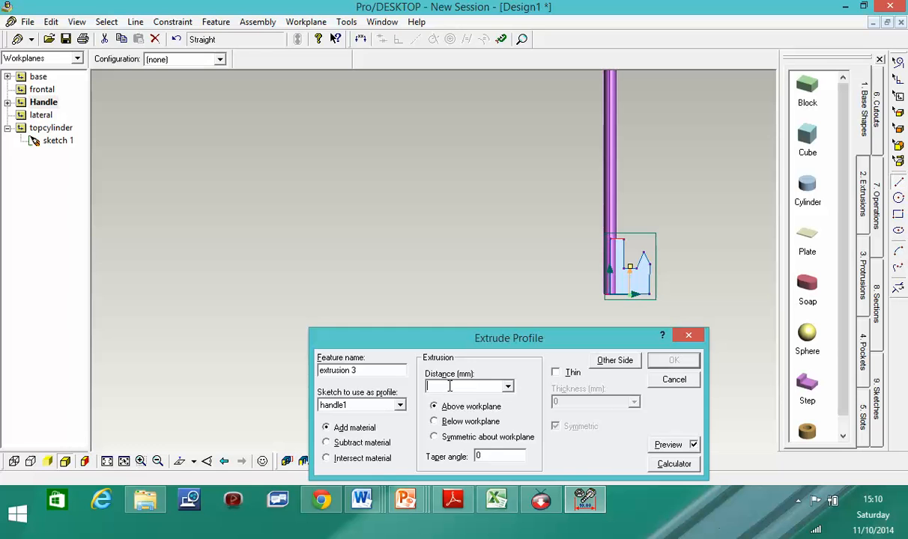
type("25")
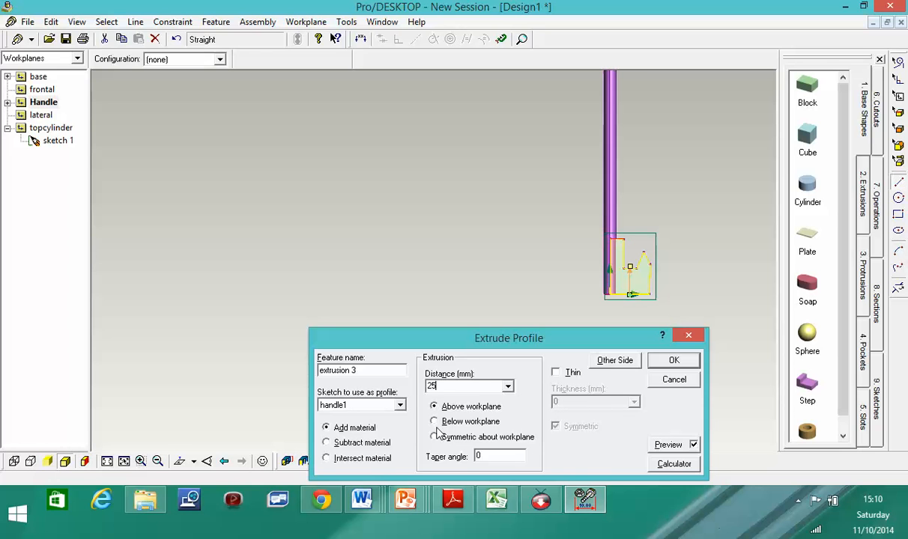
left_click(674, 361)
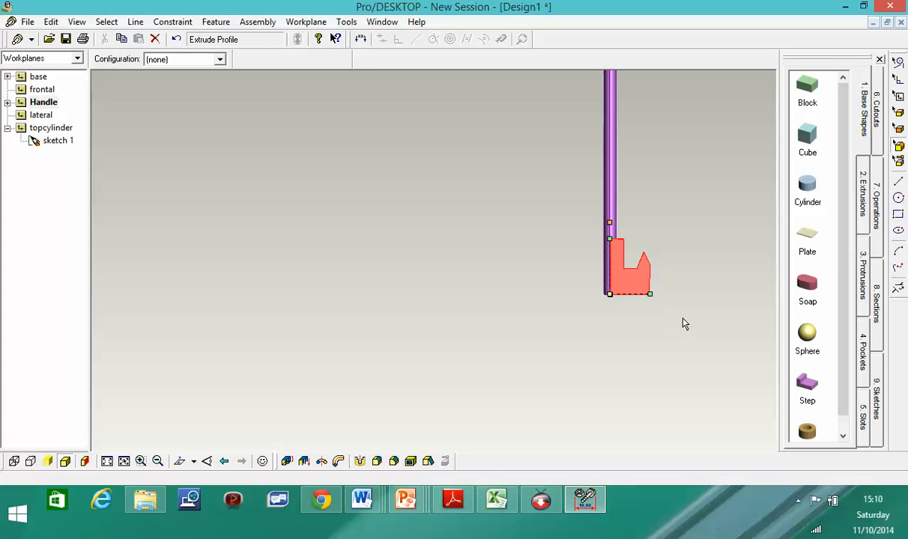
- Orbit around the new 25 mm handle piece, then zoom in on the rod's hollow top end
middle_click_drag(683, 320, 726, 288)
scroll(658, 213, "up", 1)
scroll(658, 219, "down", 2)
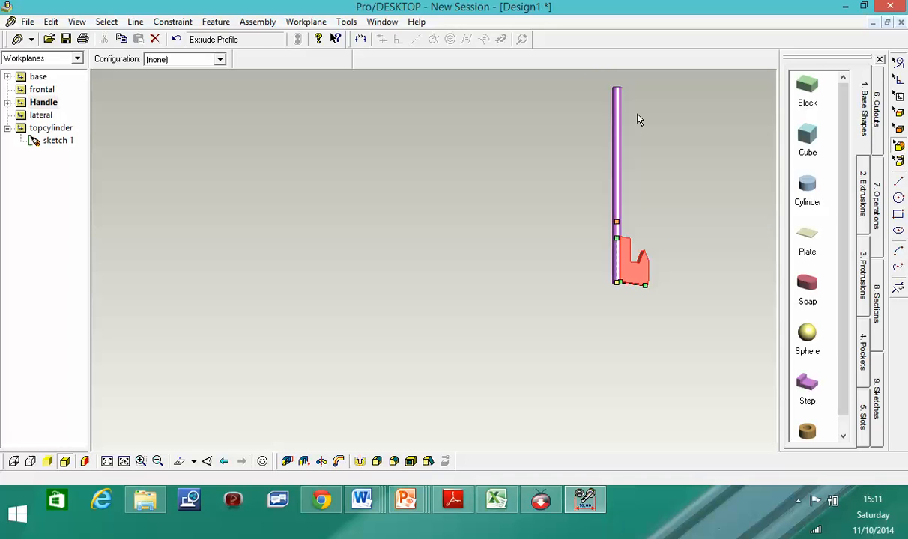
mouse_move(637, 125)
middle_mouse_down()
mouse_move(621, 190)
mouse_move(586, 244)
mouse_move(472, 268)
mouse_move(391, 202)
mouse_move(415, 286)
mouse_move(322, 313)
mouse_move(278, 294)
mouse_move(320, 308)
middle_mouse_up()
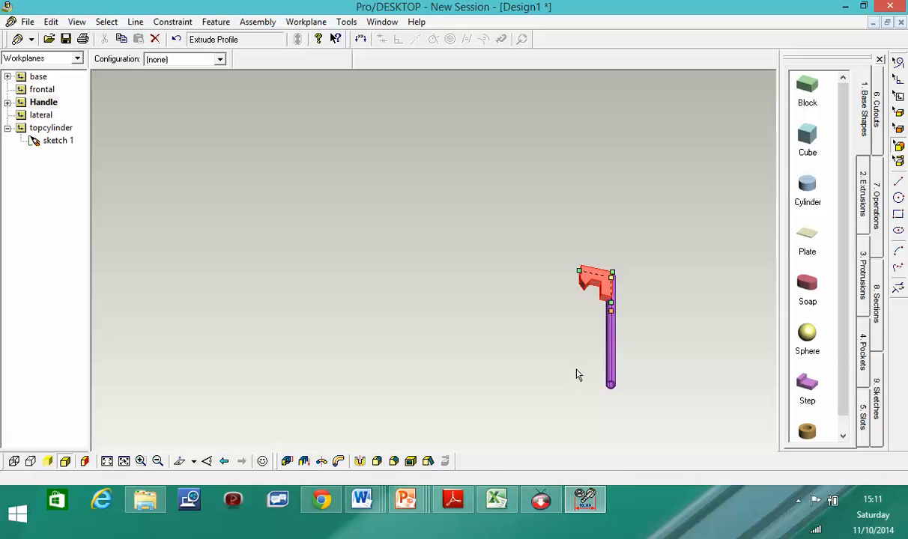
middle_click_drag(640, 403, 608, 427)
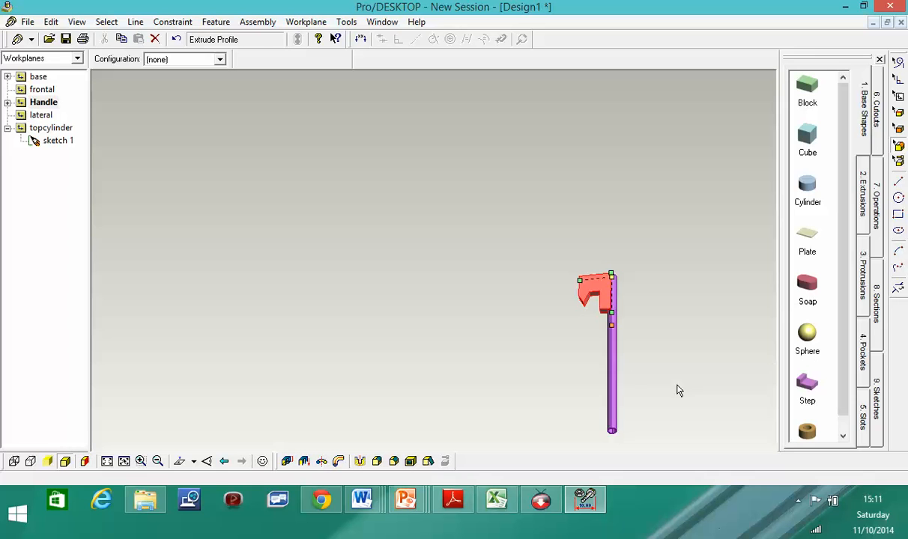
scroll(631, 390, "up", 1)
scroll(632, 390, "down", 2)
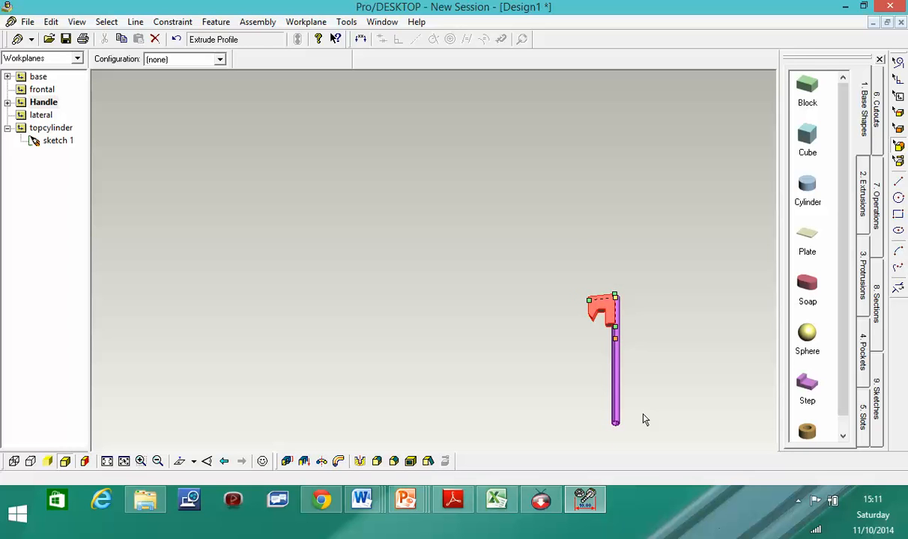
middle_click_drag(638, 414, 342, 251)
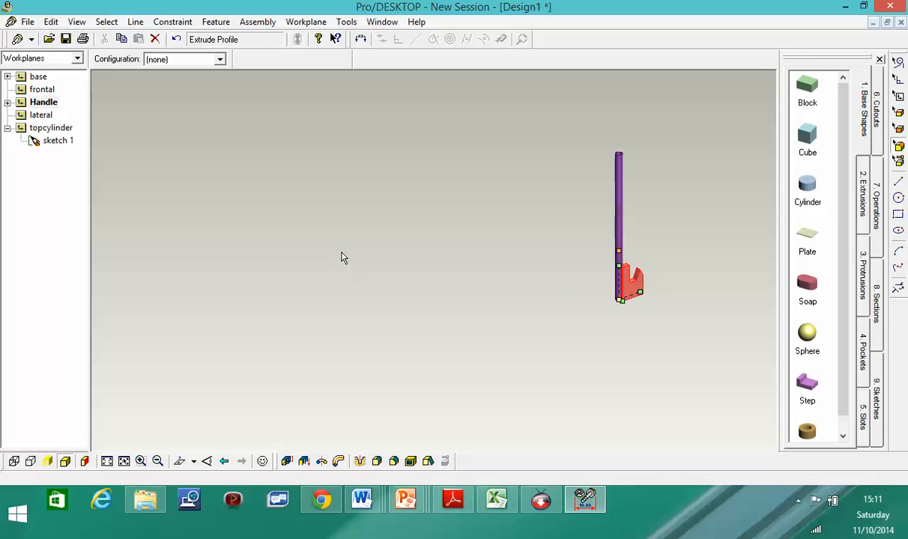
middle_click_drag(637, 188, 634, 167)
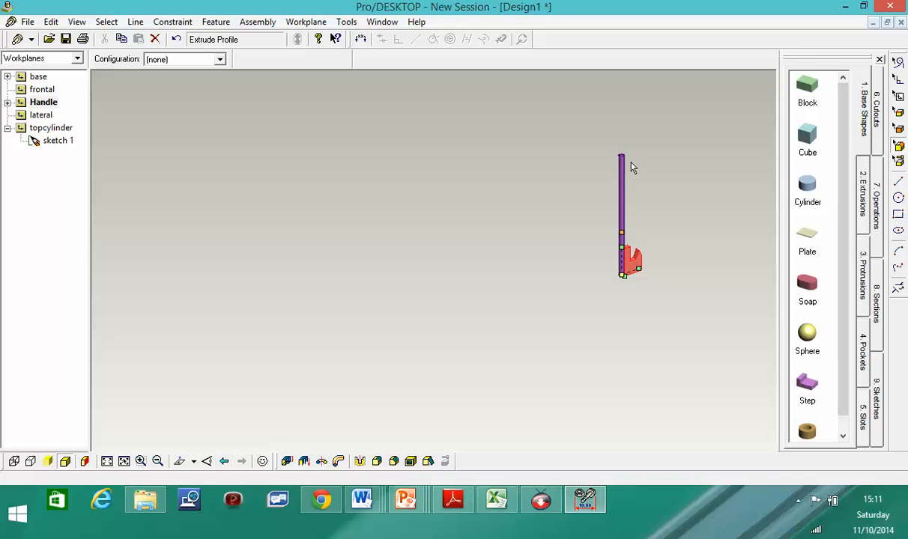
scroll(633, 163, "up", 5)
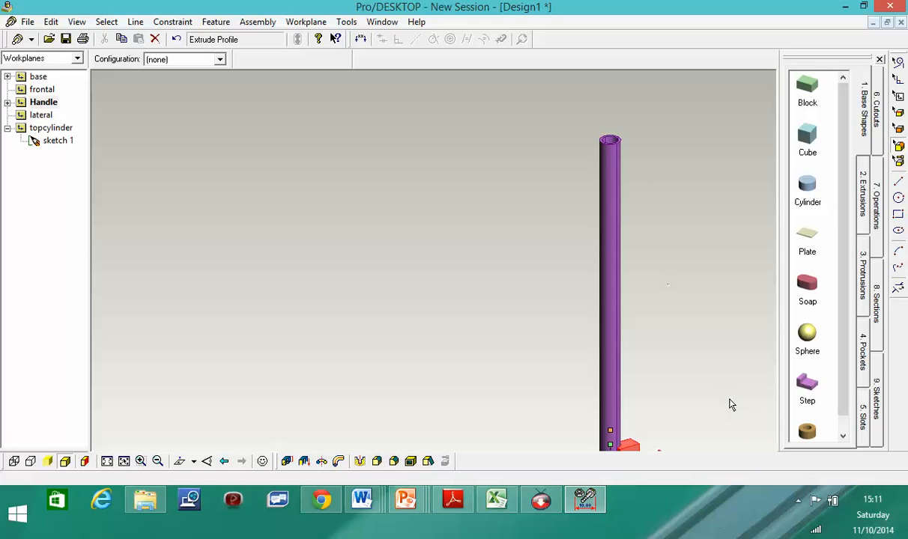
- Pick the straight line tool, then cancel it with Esc and dismiss the view menu
left_click(799, 502)
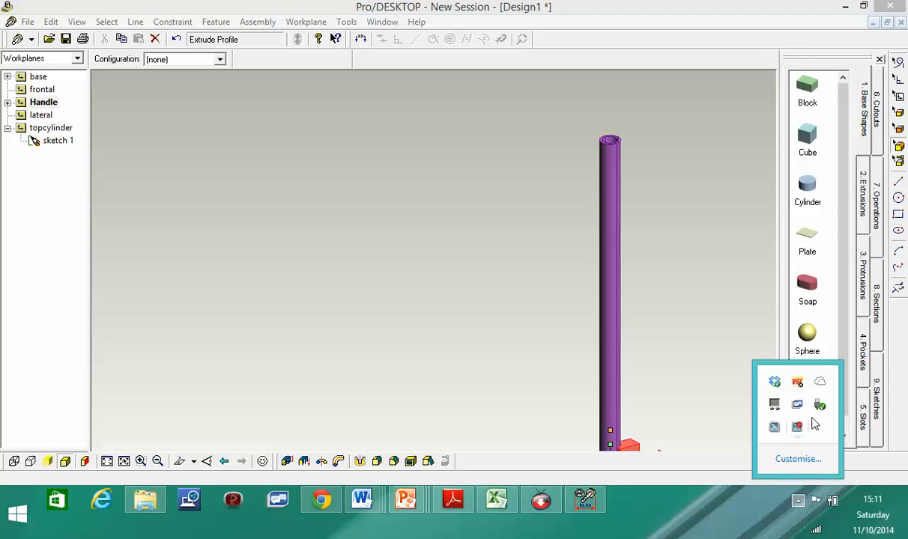
left_click(672, 320)
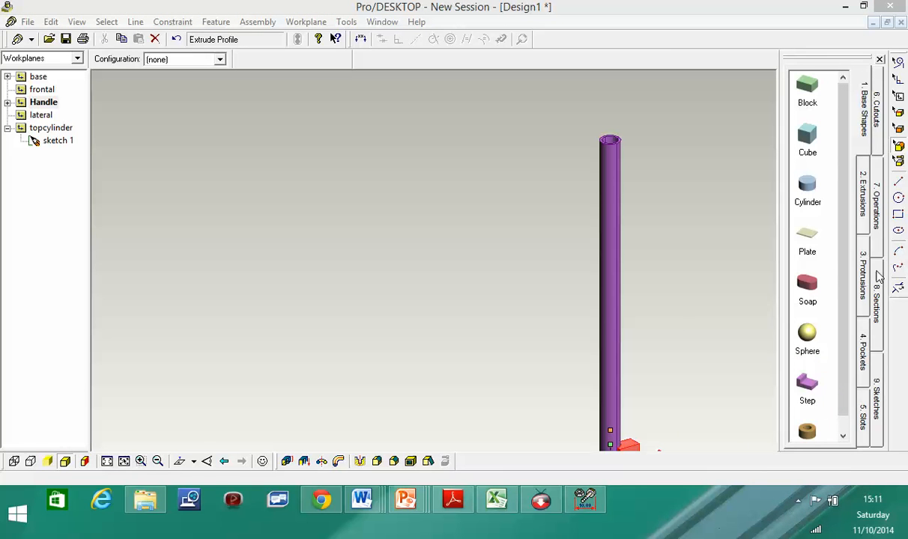
left_click(899, 183)
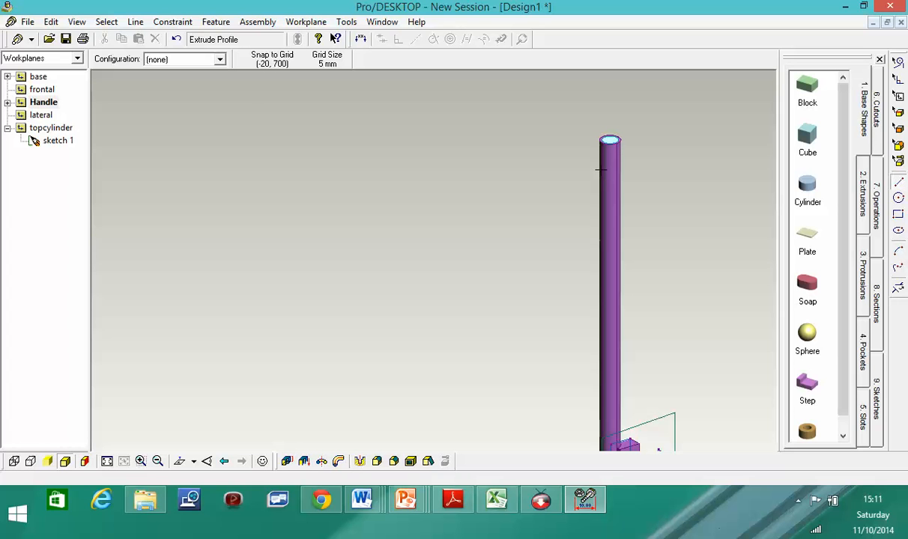
key("Escape")
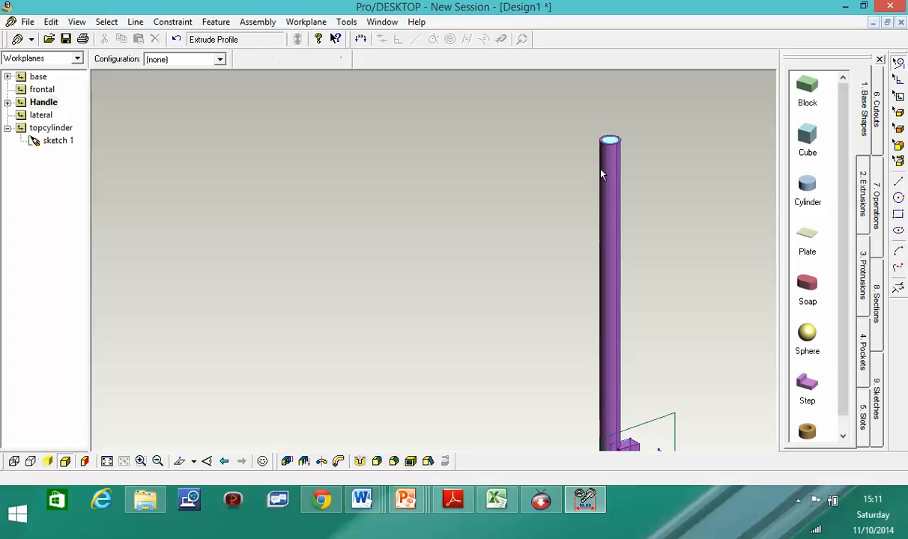
right_click(712, 234)
left_click(635, 264)
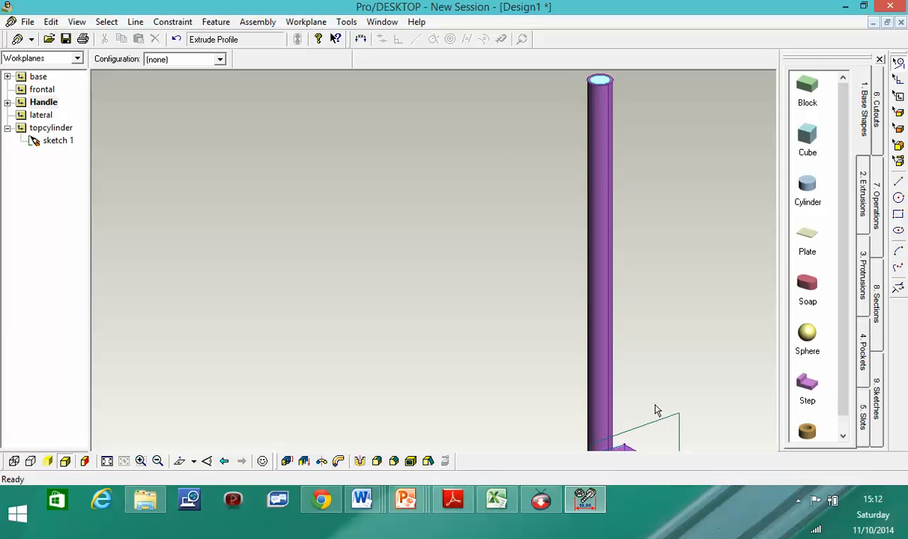
- Switch to Select Faces, zoom out over the rod, and select the lateral workplane
scroll(656, 412, "down", 2)
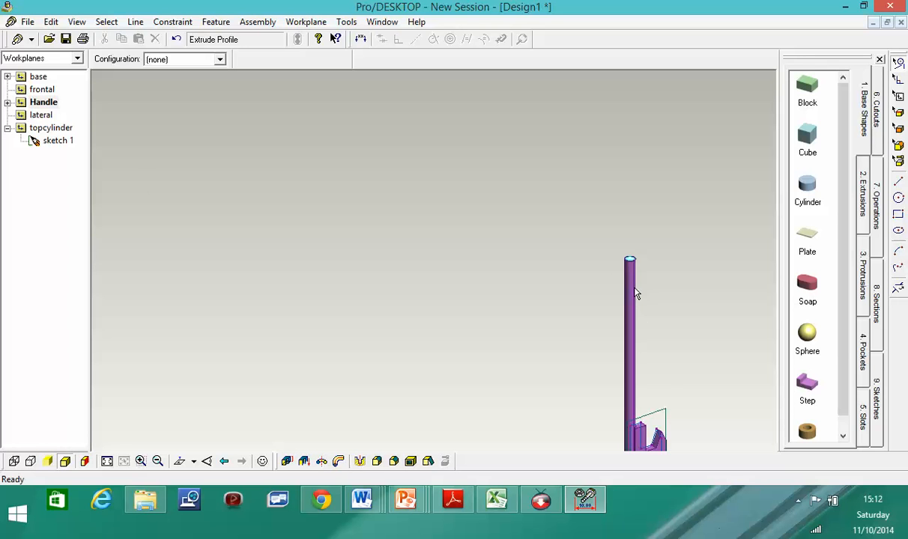
left_click(900, 130)
scroll(662, 377, "up", 2)
scroll(662, 378, "down", 4)
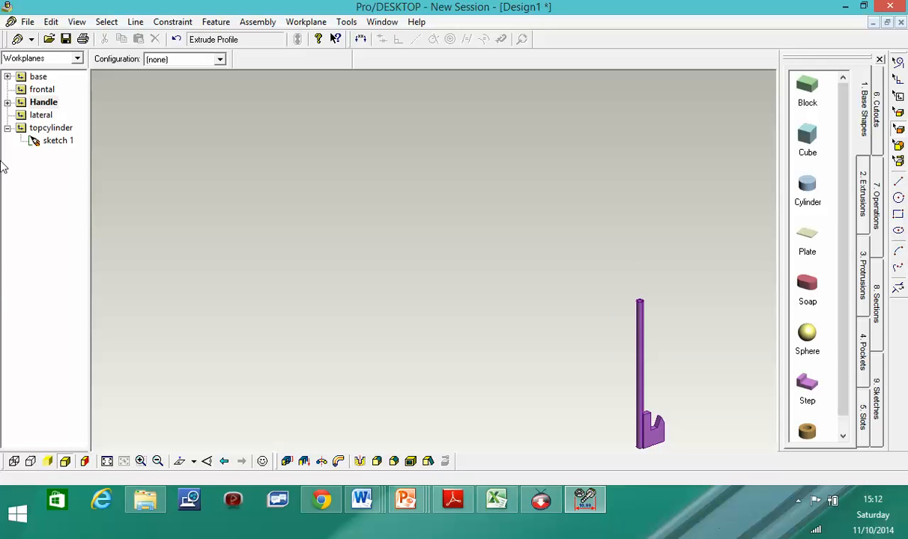
left_click(42, 116)
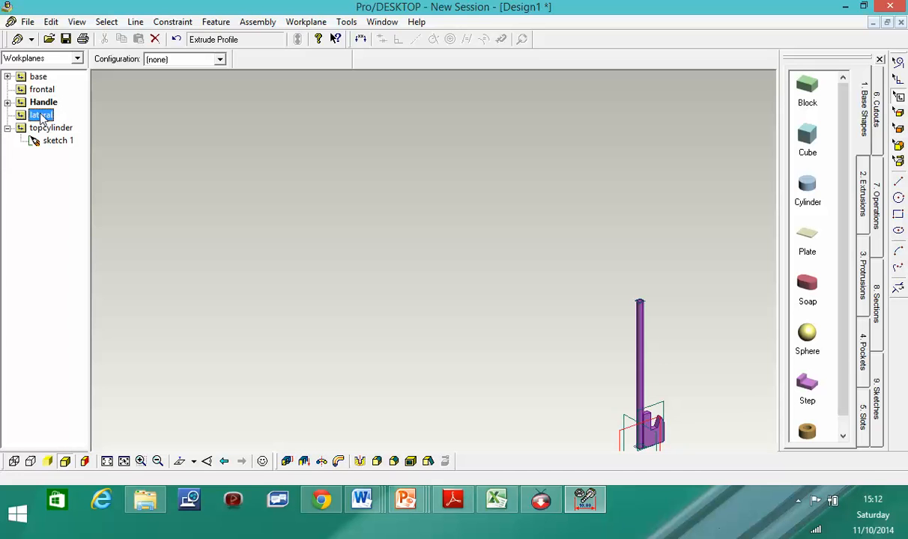
- Create a workplane named 'Grabber' using the Plane of object option
right_click(630, 433)
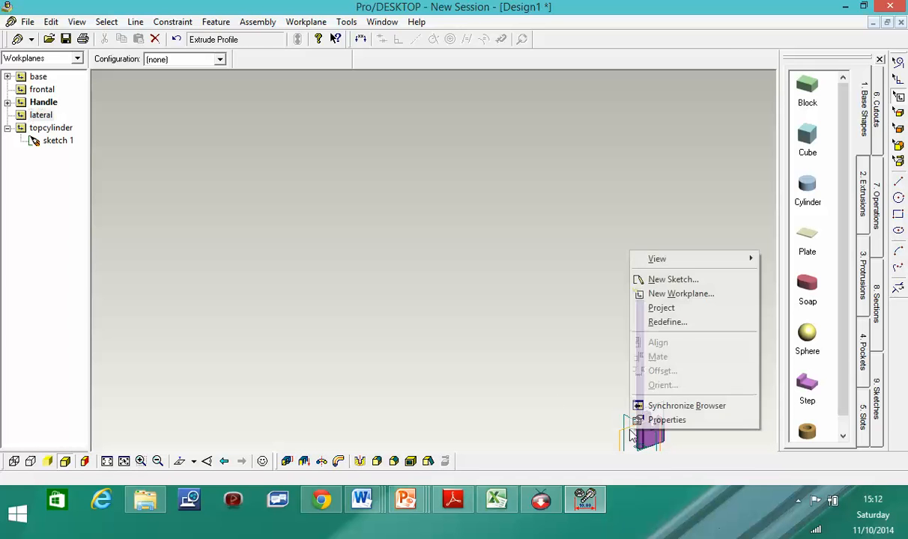
left_click(678, 294)
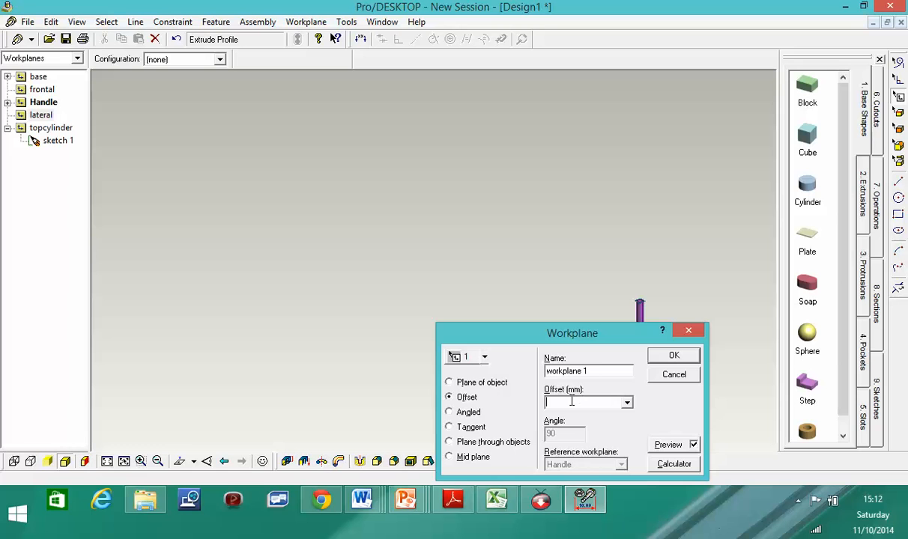
key("shift+Tab")
type("Grad")
key("BackSpace")
type("bber")
left_click(449, 383)
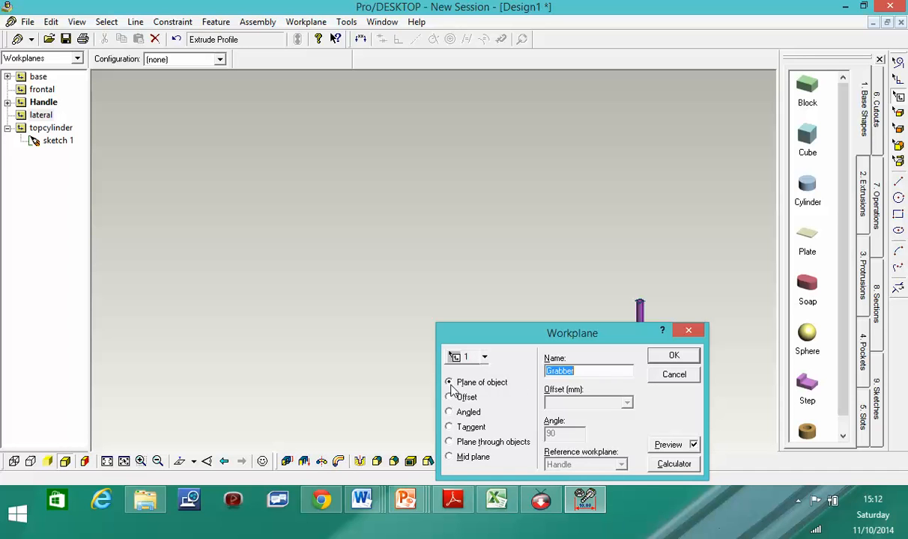
left_click(673, 356)
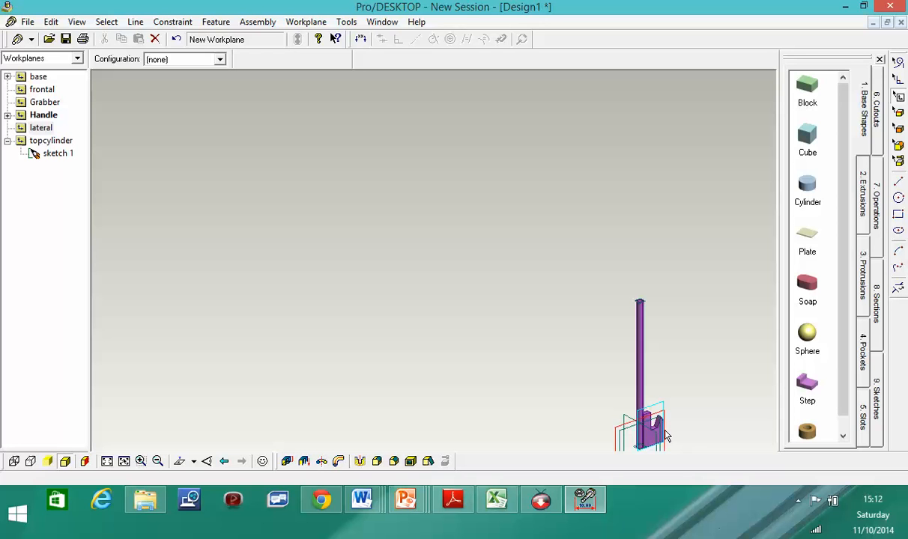
- Start a new sketch on the Grabber workplane from the model's context menu
right_click(650, 424)
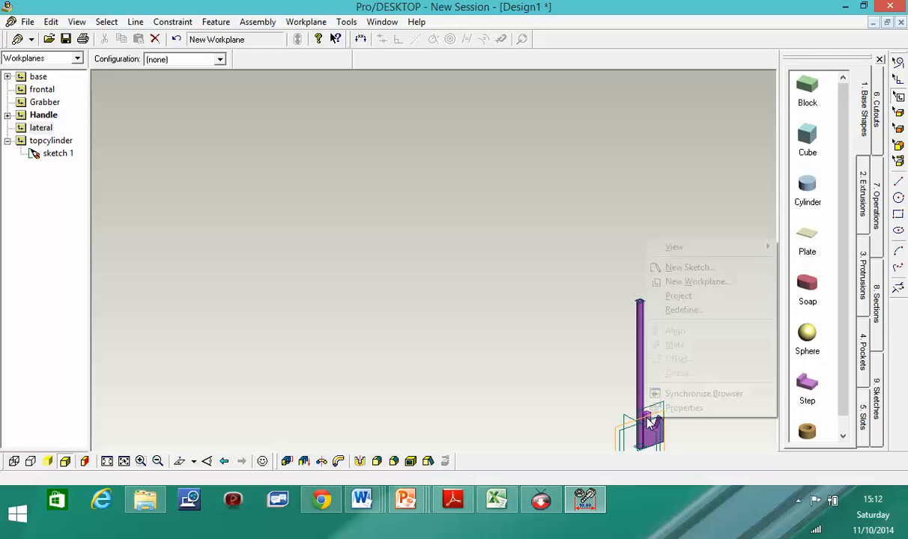
left_click(678, 269)
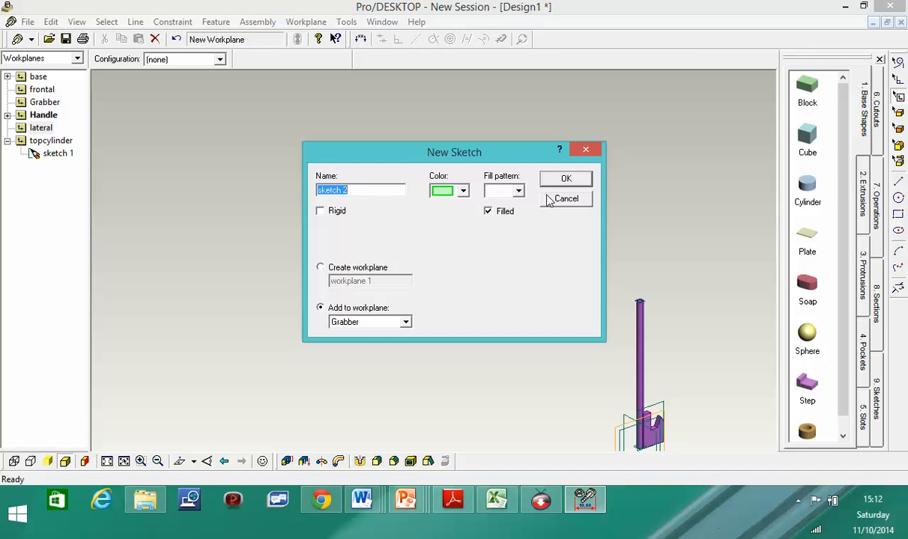
left_click(567, 179)
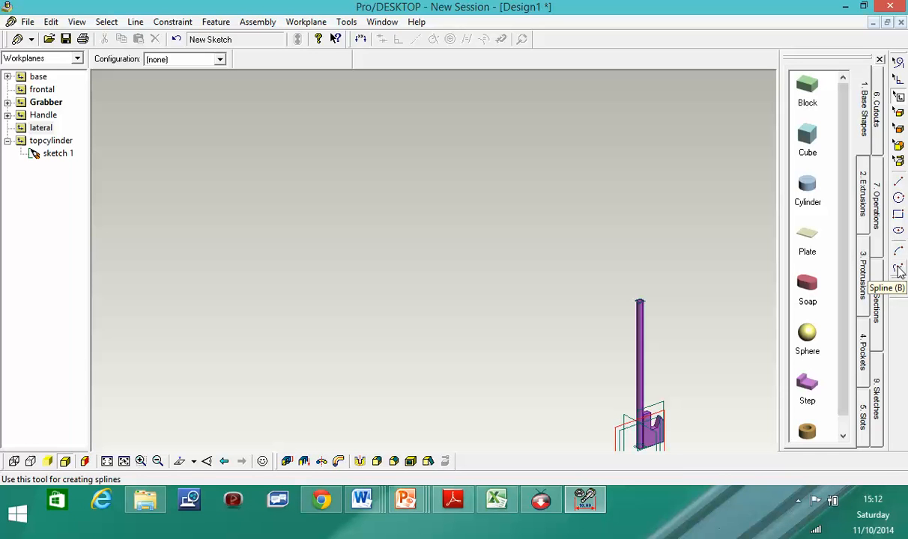
- Add sketch 3 on the Grabber workplane from the browser
left_click(898, 271)
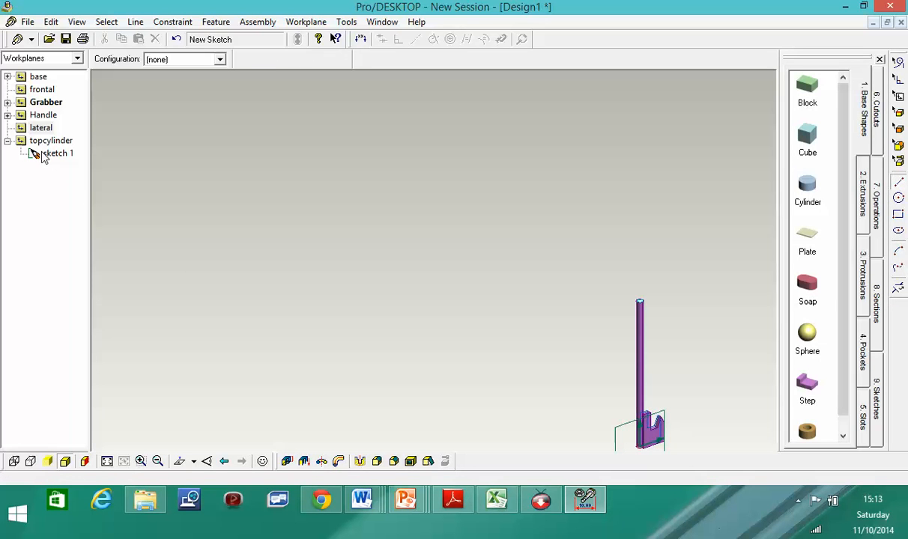
left_click(49, 103)
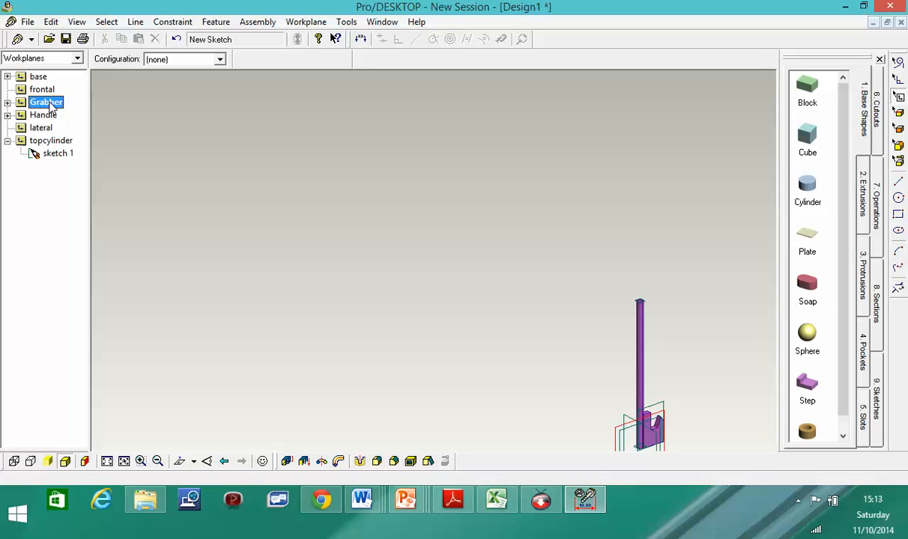
right_click(51, 105)
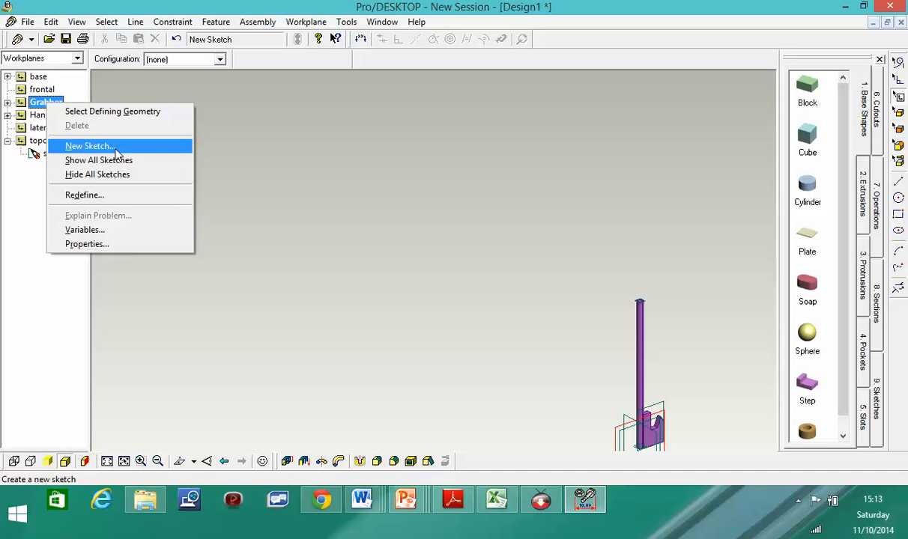
left_click(108, 146)
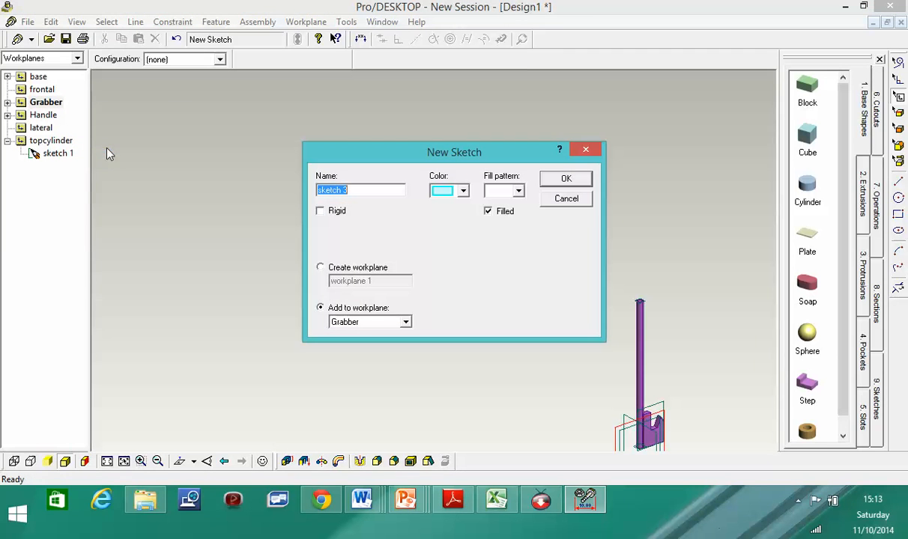
left_click(571, 180)
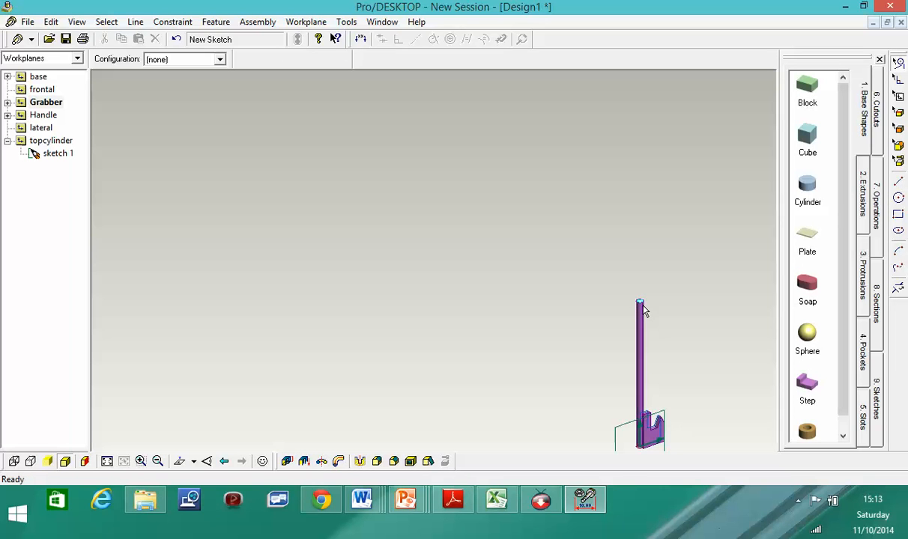
- Zoom in on the rod's top and select its inner circular edge
scroll(641, 309, "down", 2)
scroll(643, 309, "up", 8)
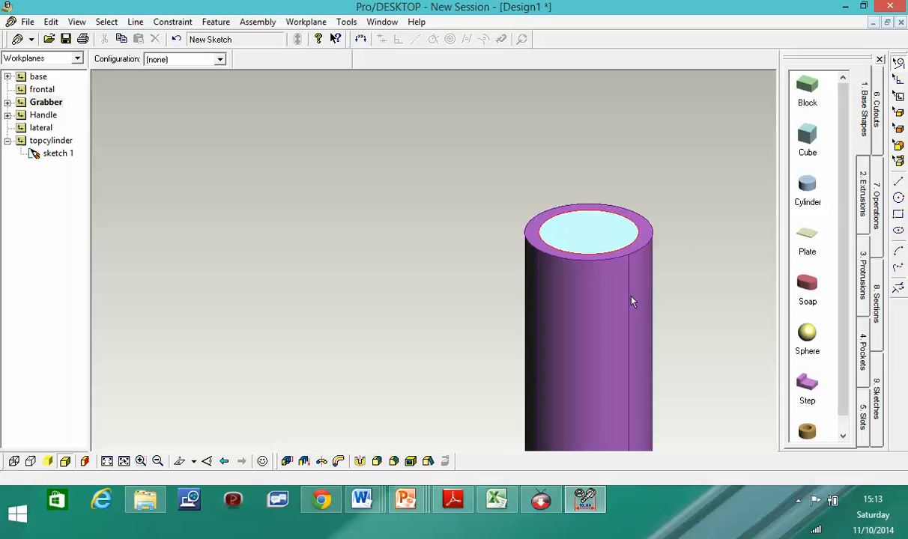
scroll(632, 301, "up", 1)
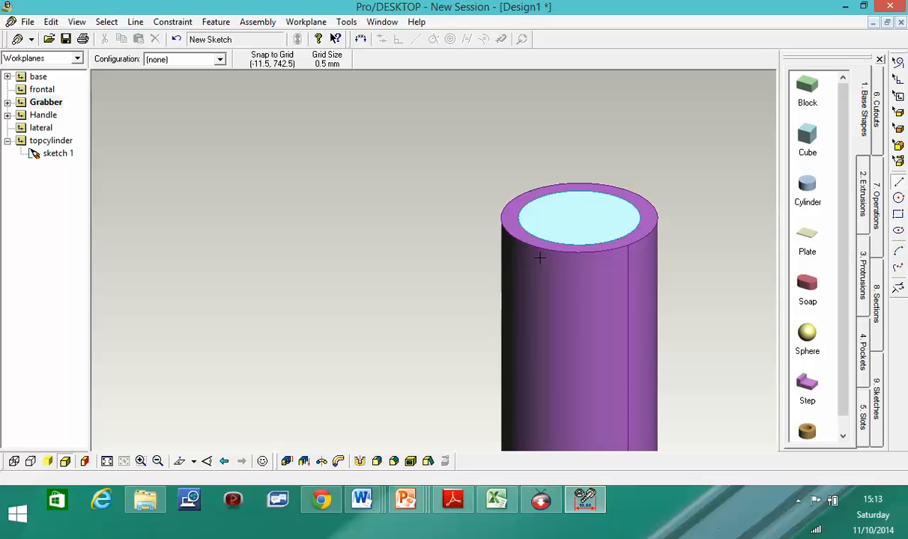
left_click(521, 219)
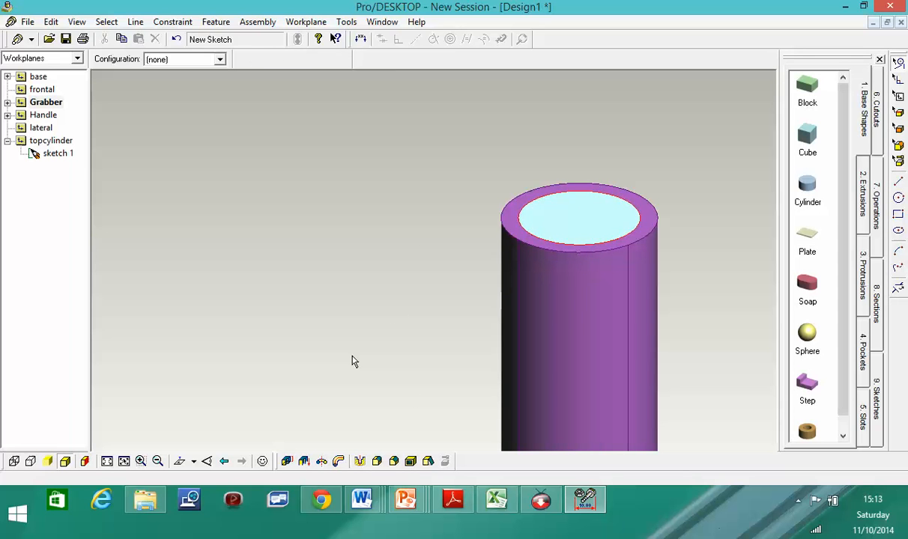
scroll(593, 242, "down", 3)
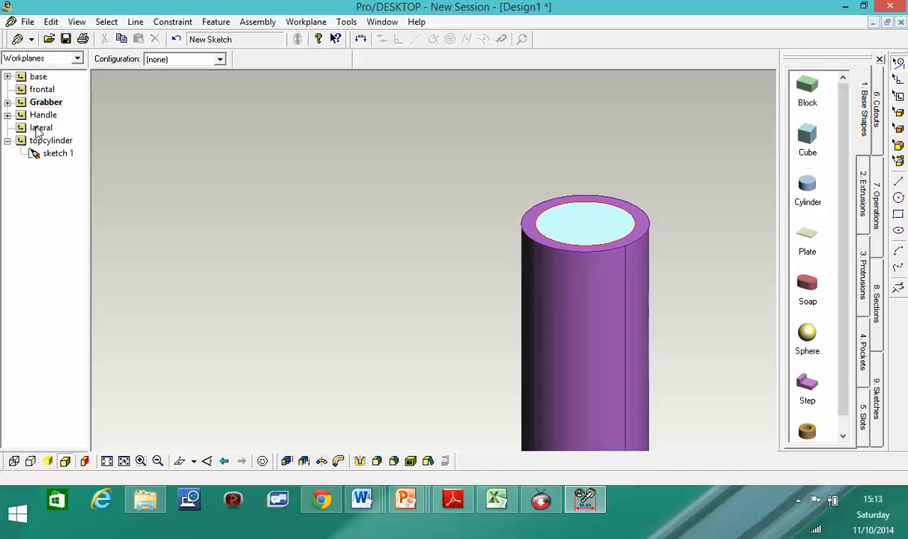
- Expand the Grabber workplane in the browser and delete sketch 2
left_click(40, 117)
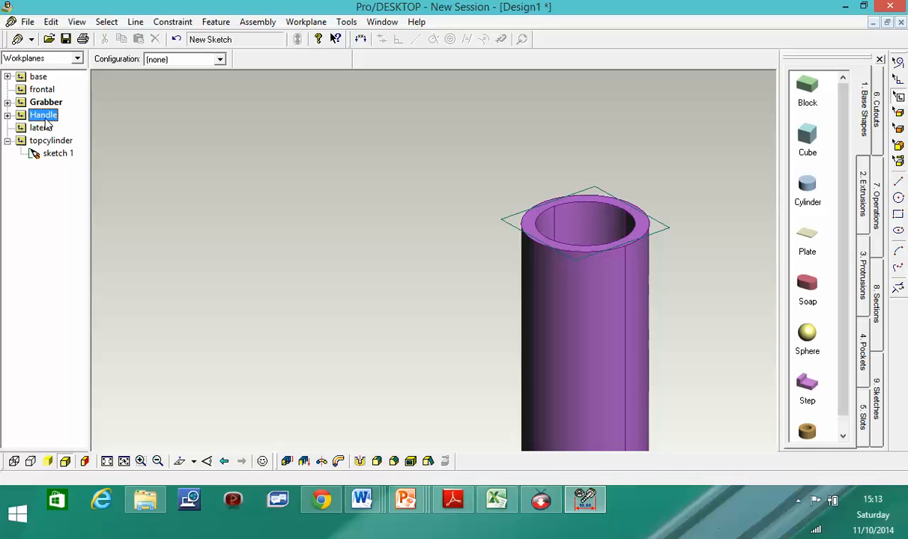
left_click(30, 102)
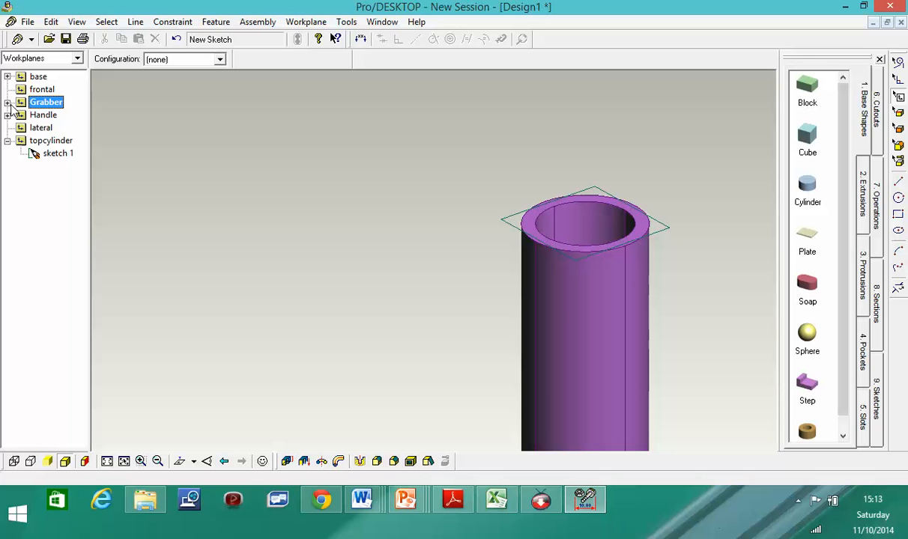
left_click(7, 103)
left_click(67, 116)
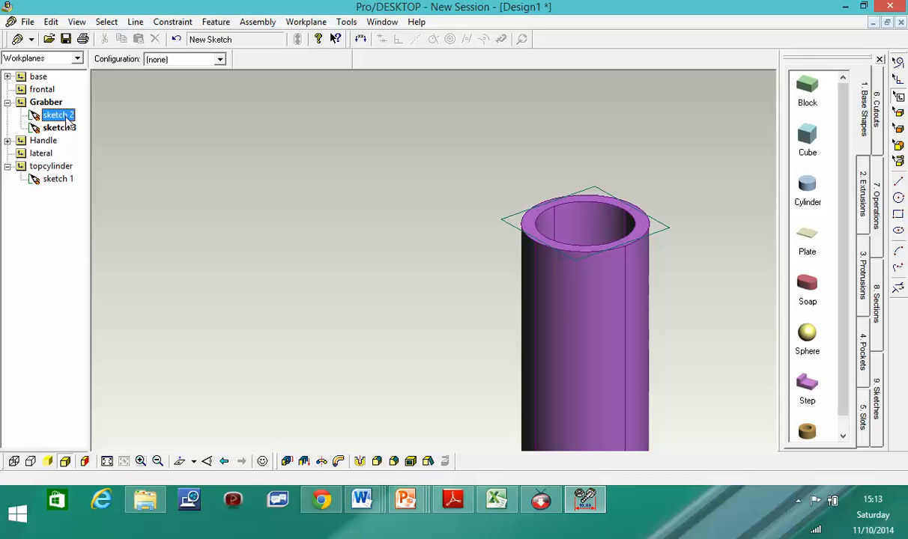
right_click(65, 120)
left_click(74, 135)
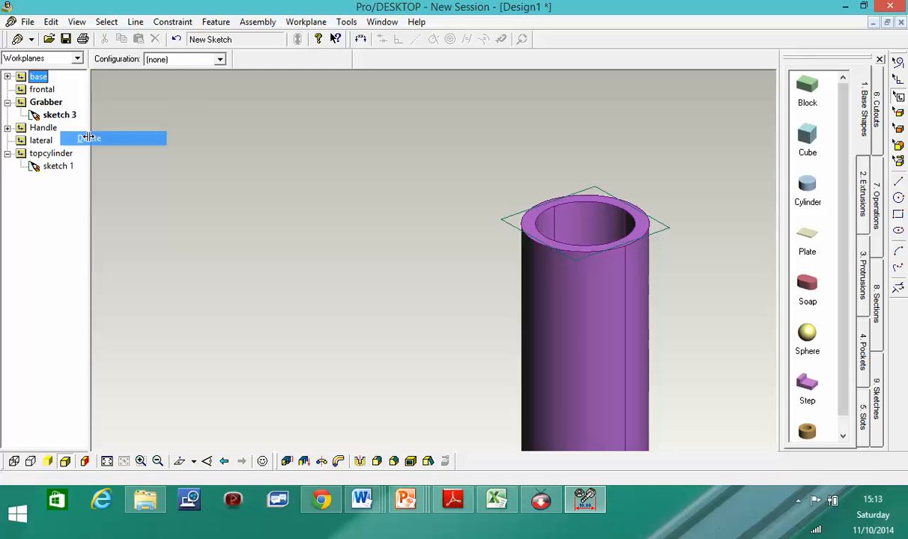
- Select sketch 3, keeping its name unchanged, and reselect the Grabber workplane
left_click(67, 117)
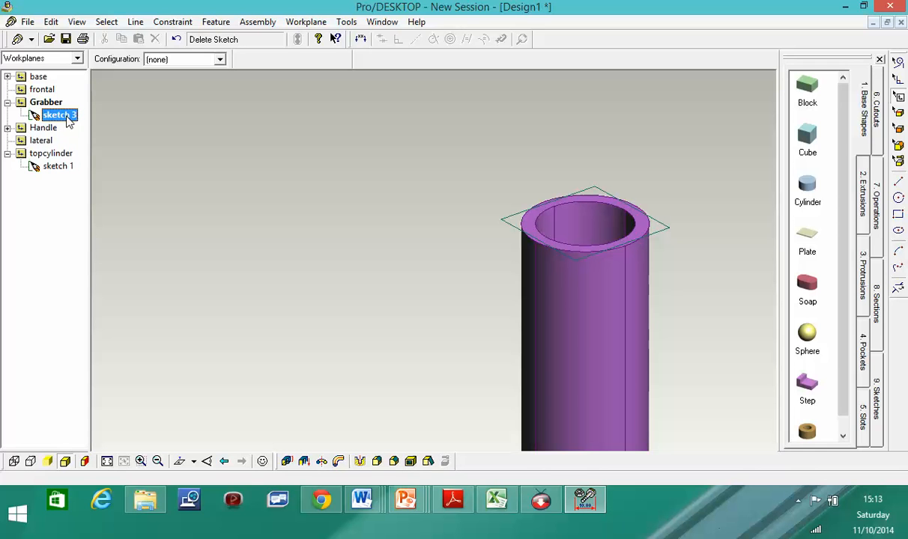
right_click(69, 121)
left_click(54, 116)
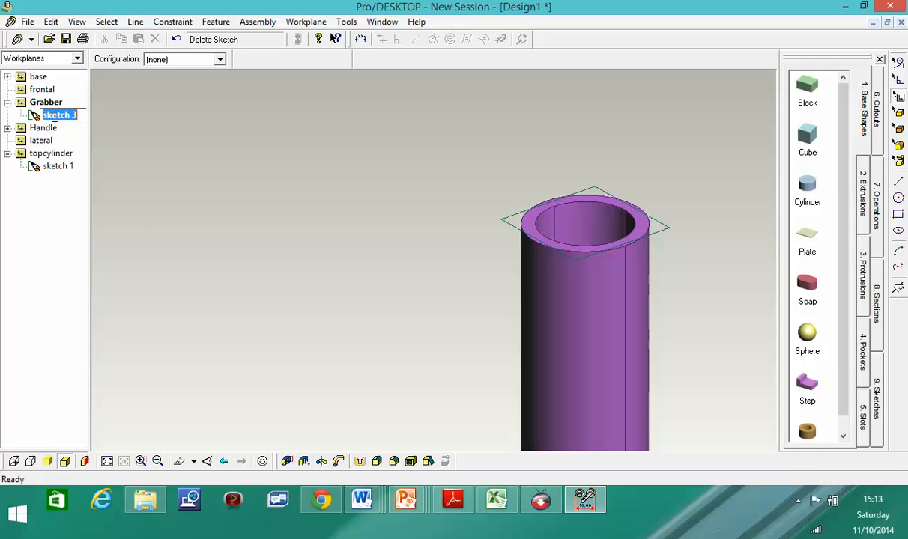
left_click(102, 138)
left_click(63, 117)
left_click(899, 183)
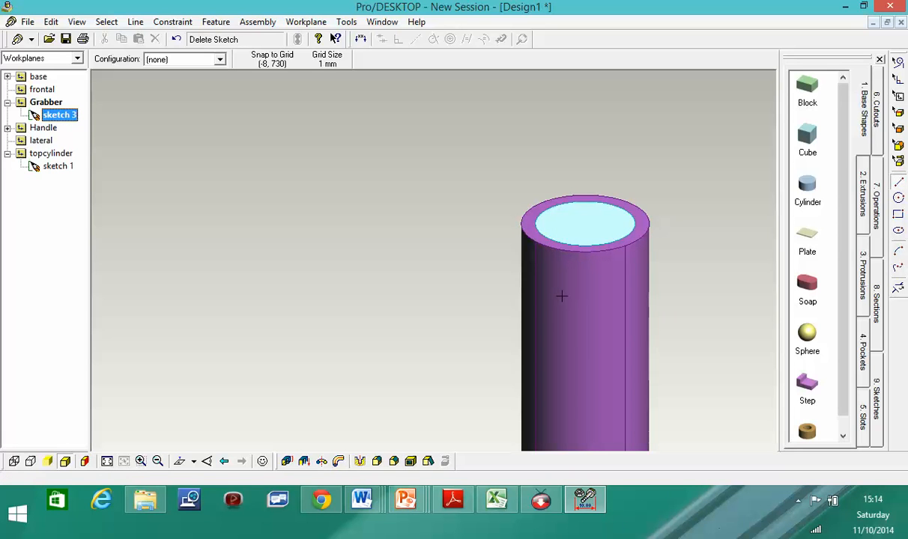
left_click(51, 104)
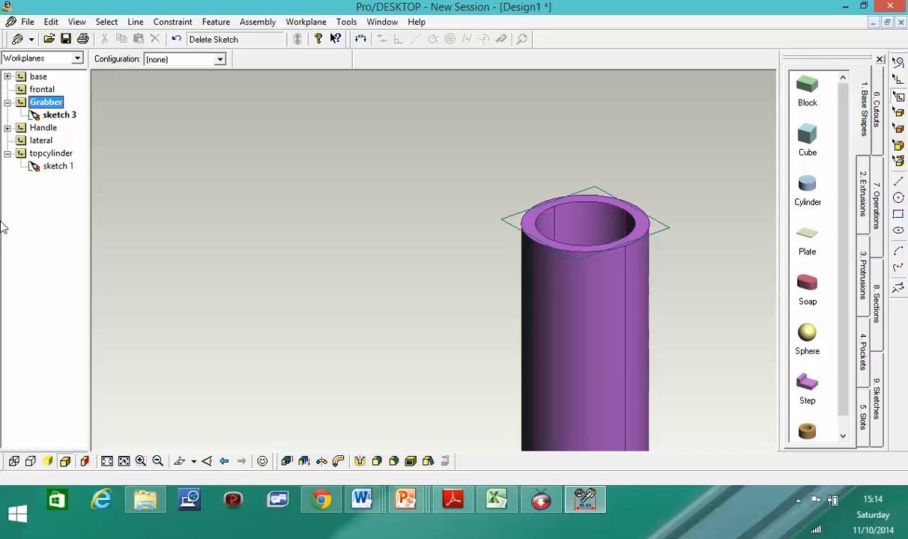
- Orbit the model, zoom in on the tube, then autoscale to fit the whole model
scroll(300, 255, "up", 4)
scroll(637, 337, "down", 9)
scroll(720, 378, "down", 4)
middle_click_drag(741, 406, 695, 397)
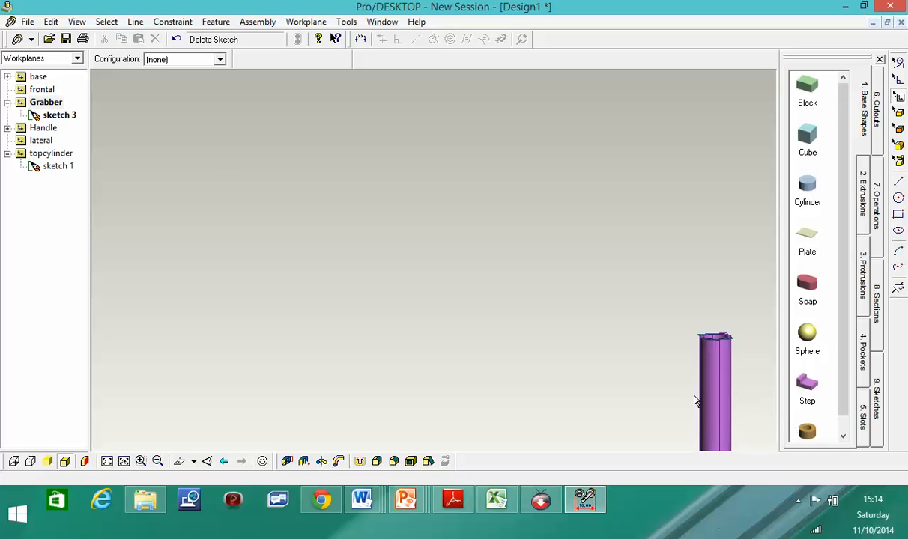
left_click(76, 22)
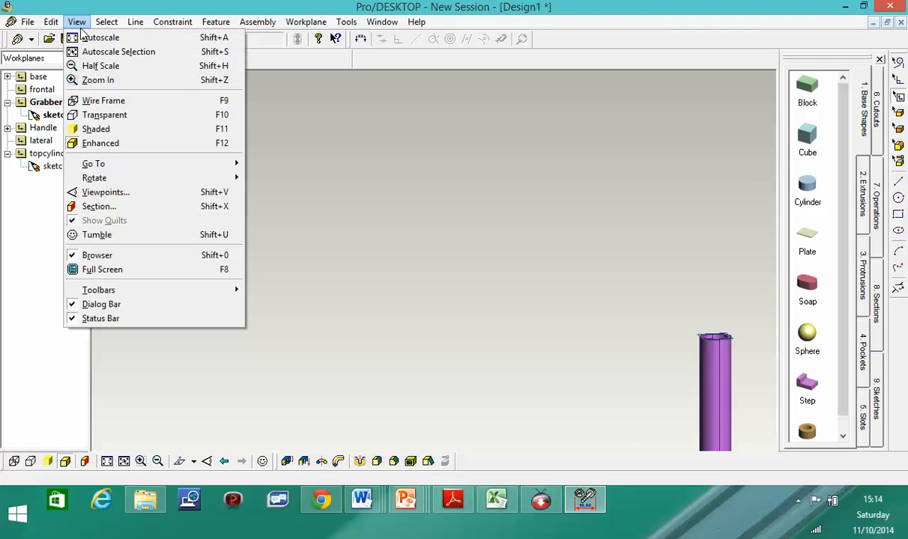
left_click(98, 81)
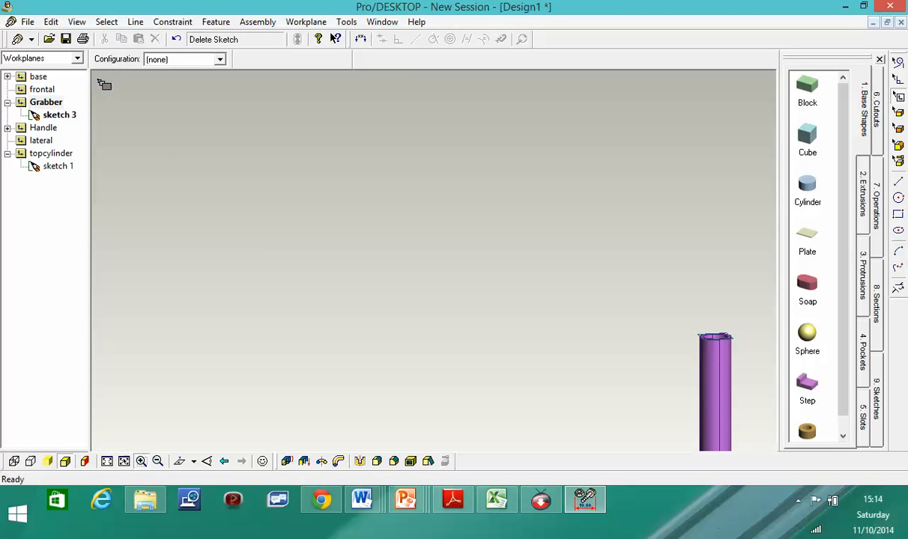
left_click_drag(684, 372, 696, 423)
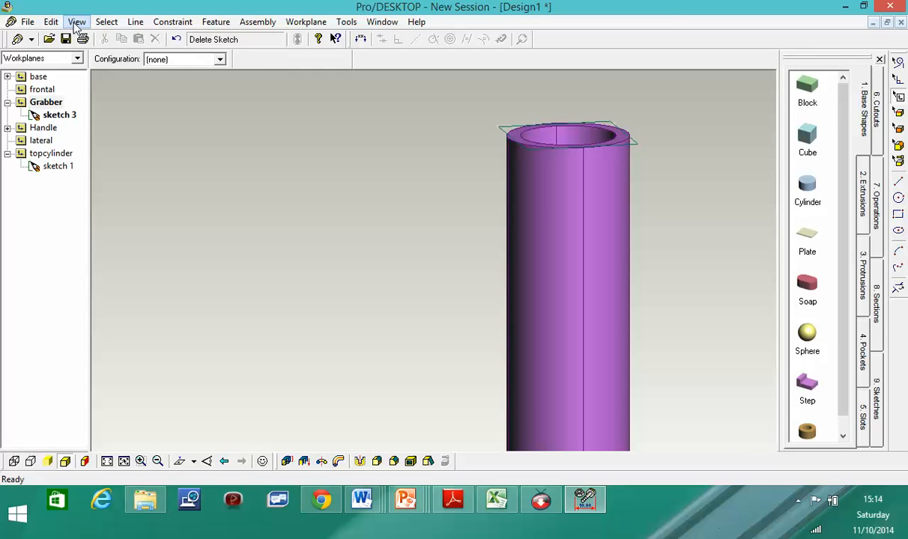
left_click(77, 22)
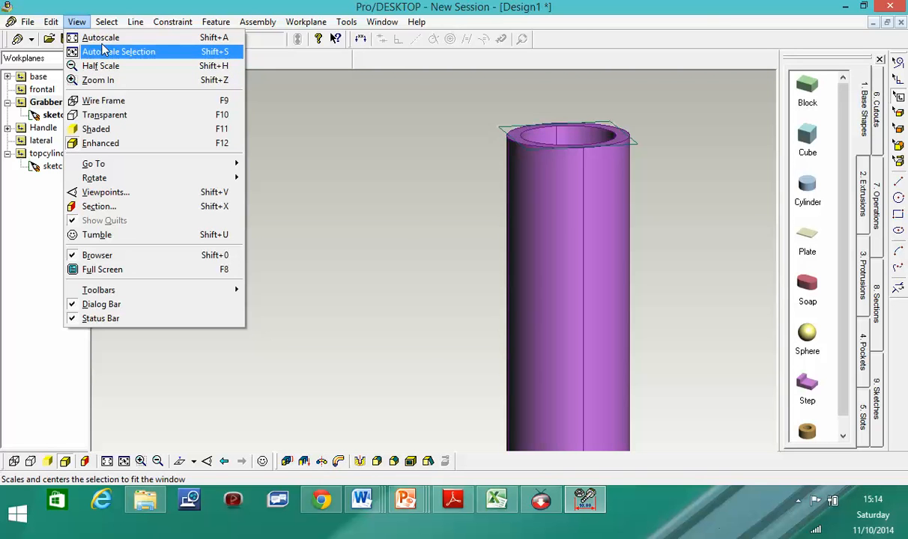
left_click(108, 42)
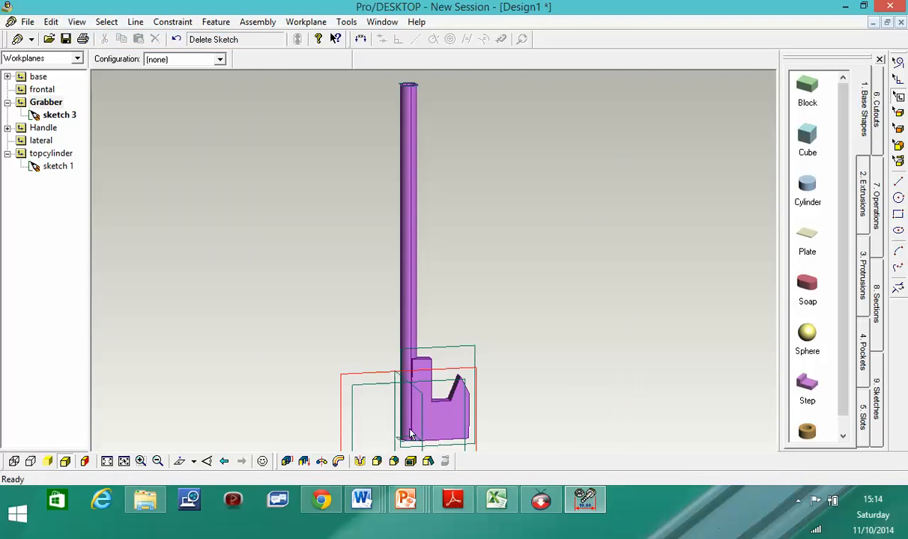
- Select the Grabber workplane, orbit slightly, and fit the whole model in view again
left_click(48, 102)
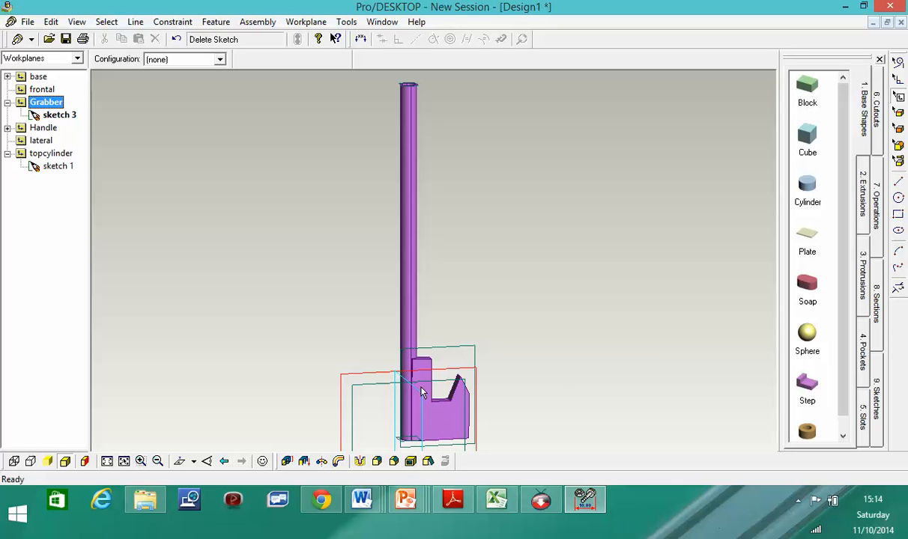
middle_click_drag(524, 392, 590, 386)
scroll(501, 351, "up", 1)
scroll(451, 374, "down", 1)
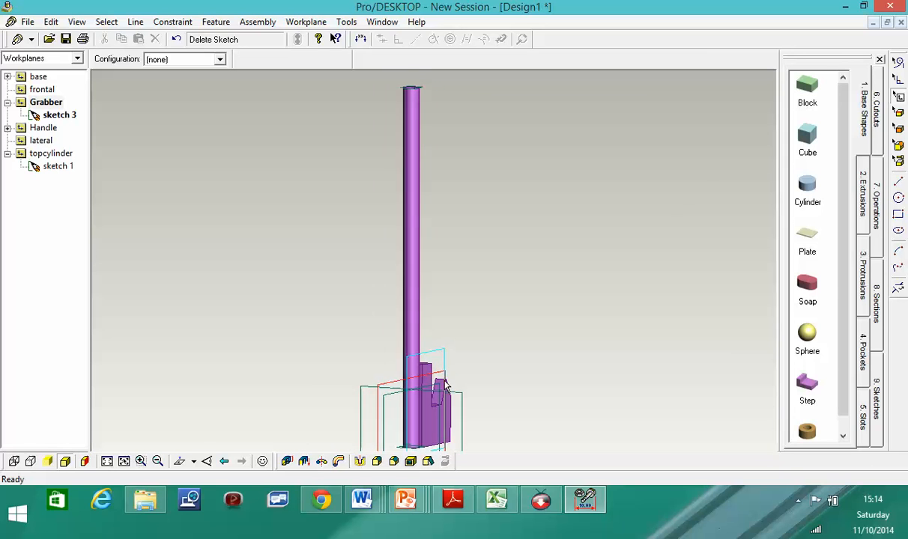
scroll(442, 375, "down", 1)
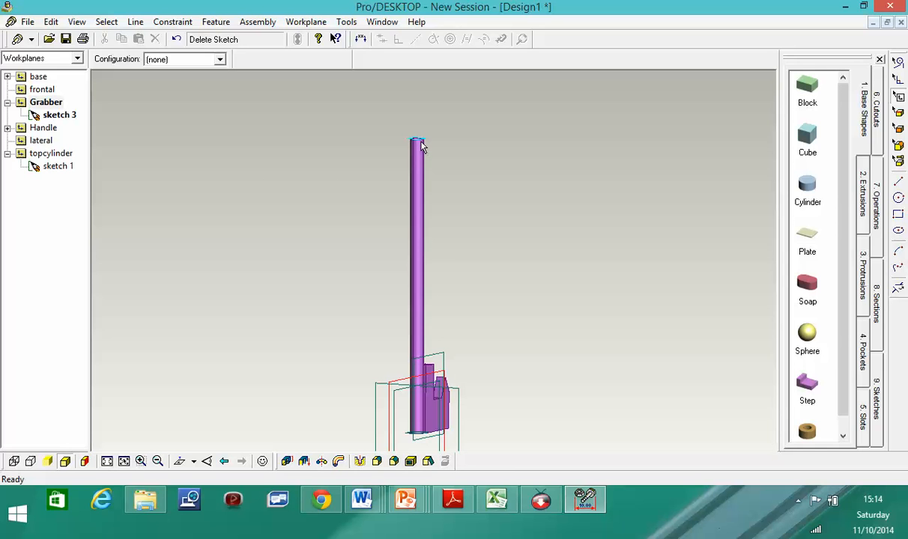
scroll(421, 137, "up", 3)
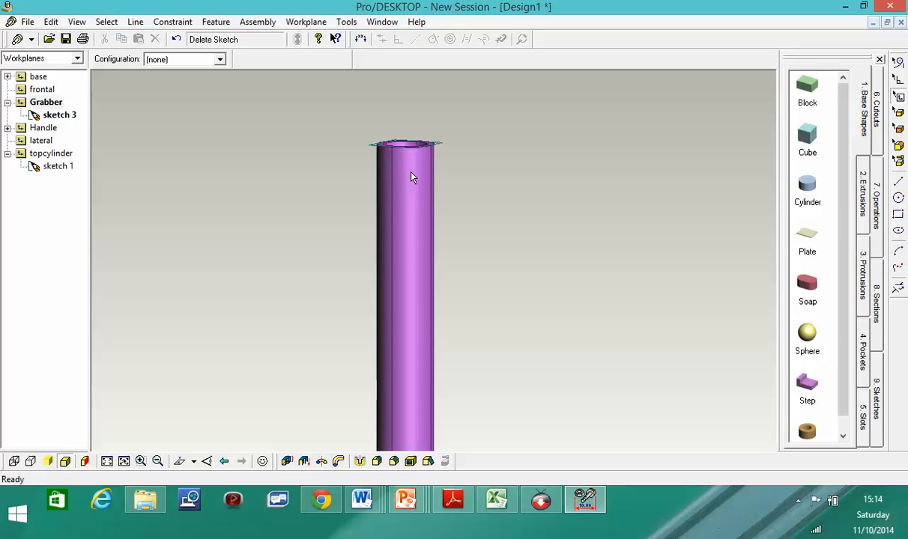
scroll(403, 247, "up", 1)
scroll(420, 281, "down", 5)
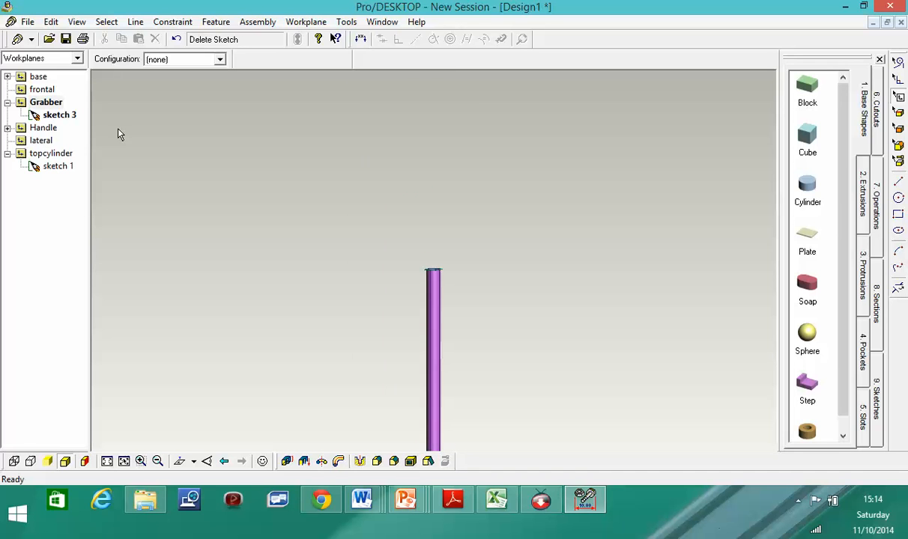
left_click(75, 22)
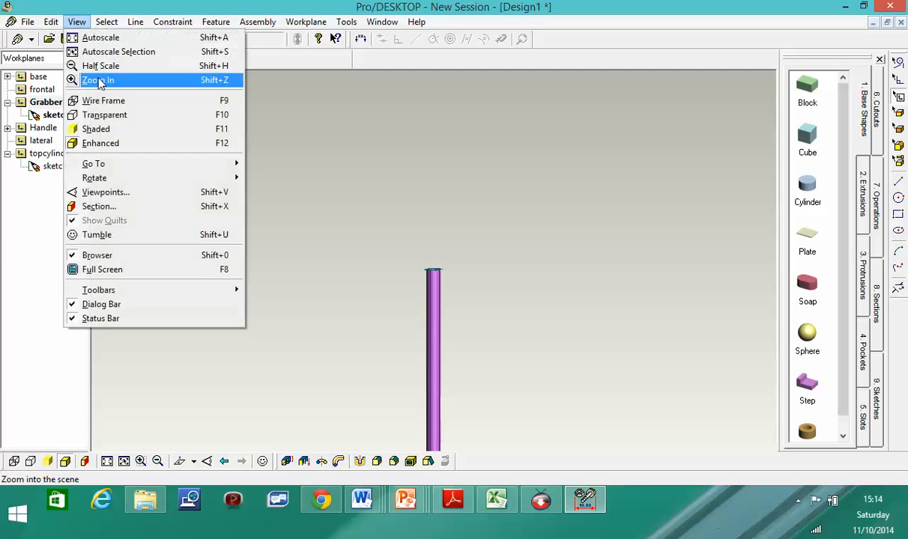
left_click(94, 38)
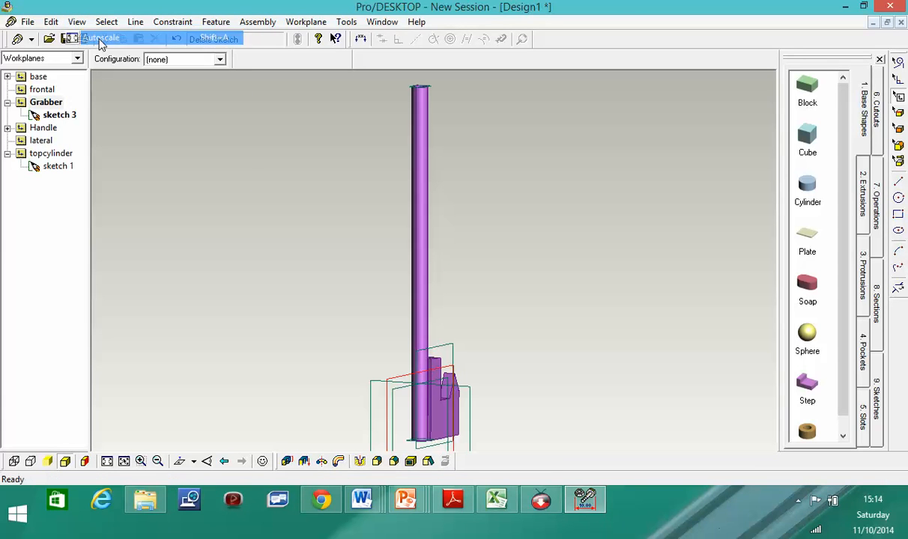
- Redefine the Grabber workplane as an offset of 750 mm
right_click(424, 375)
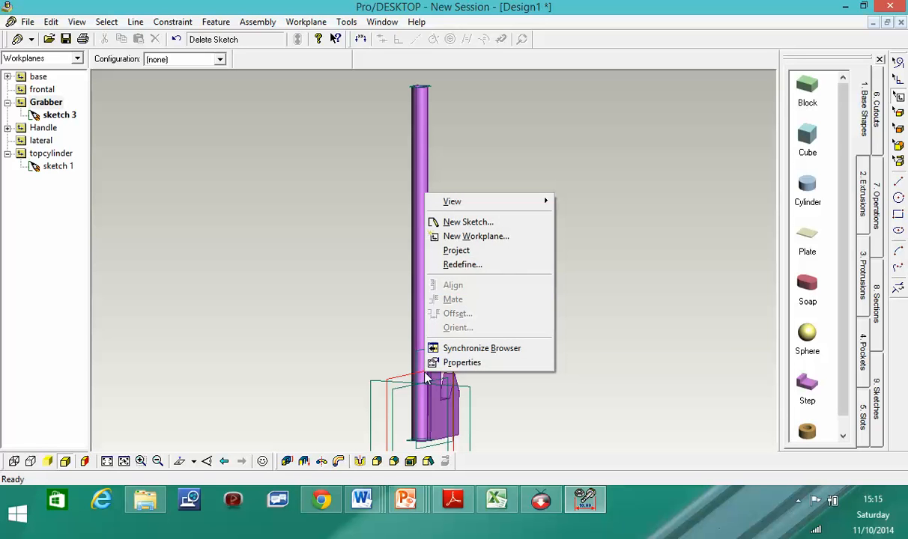
left_click(479, 265)
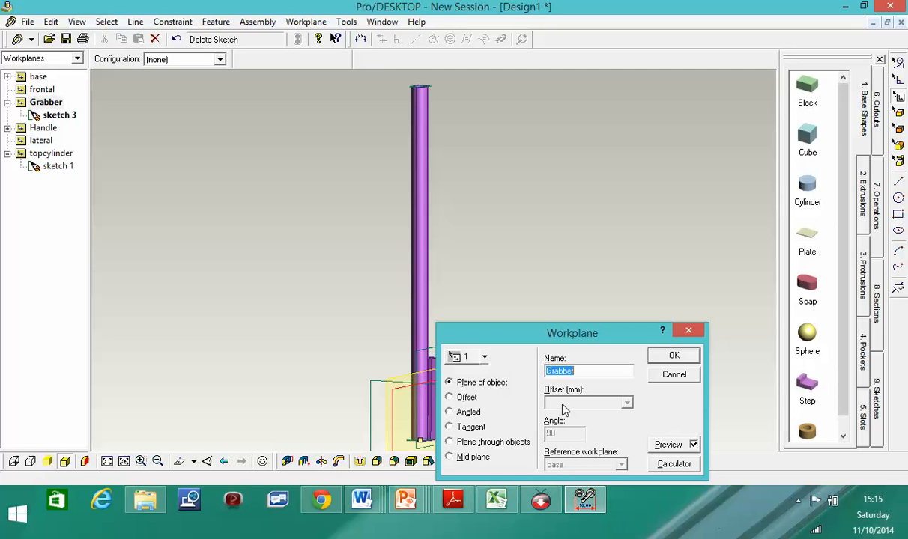
left_click(449, 398)
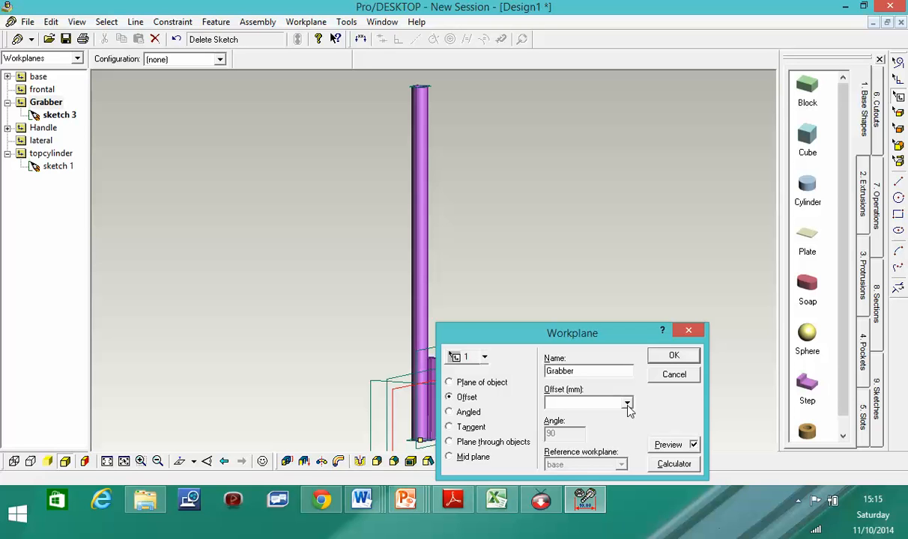
left_click(627, 404)
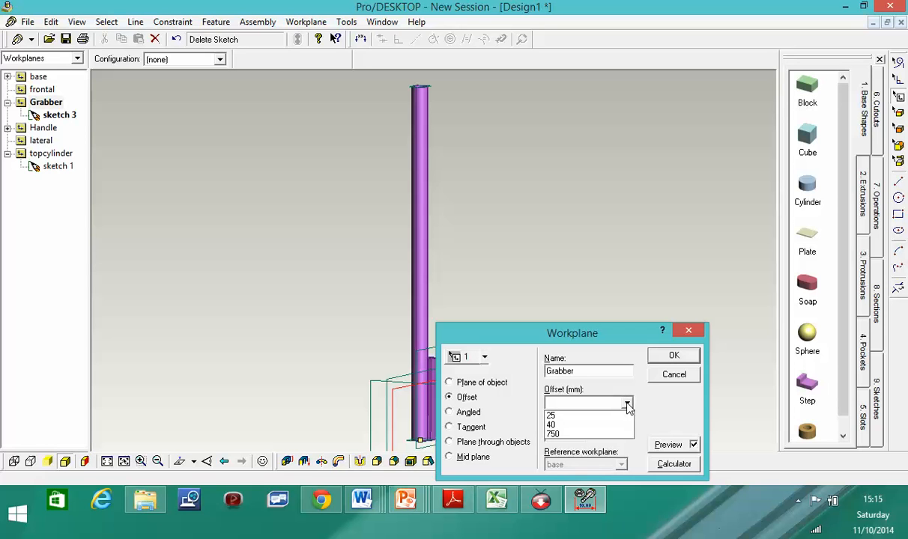
left_click(563, 434)
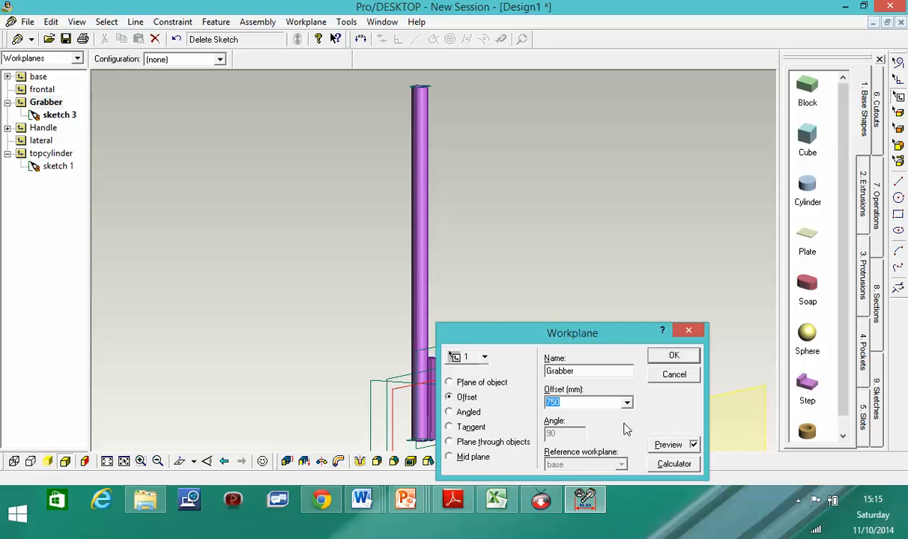
- Make the workplane tangent at 90° with topcylinder as its reference workplane
left_click_drag(613, 337, 650, 146)
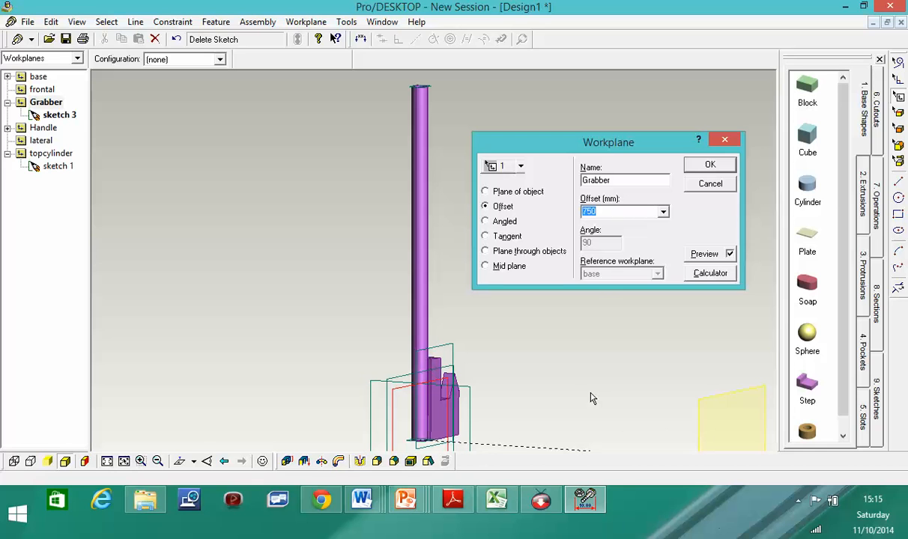
left_click(486, 237)
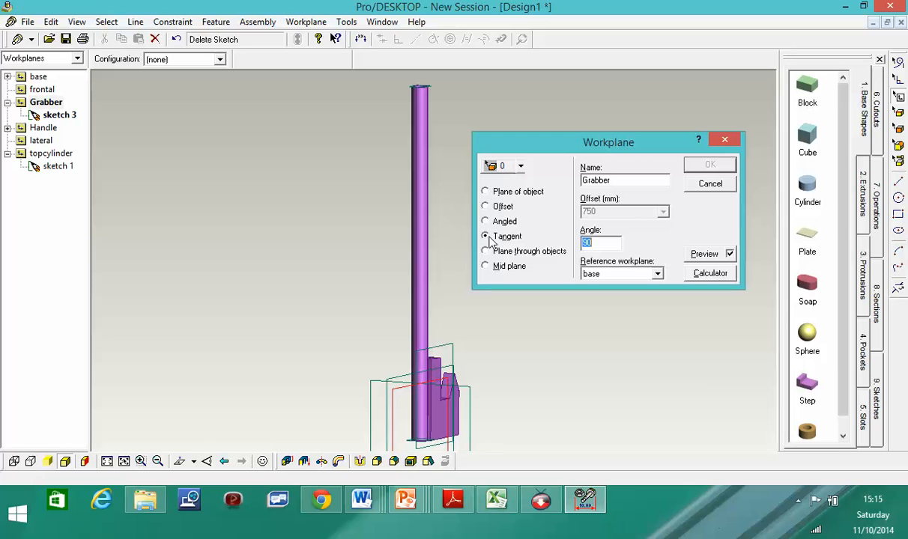
left_click(520, 168)
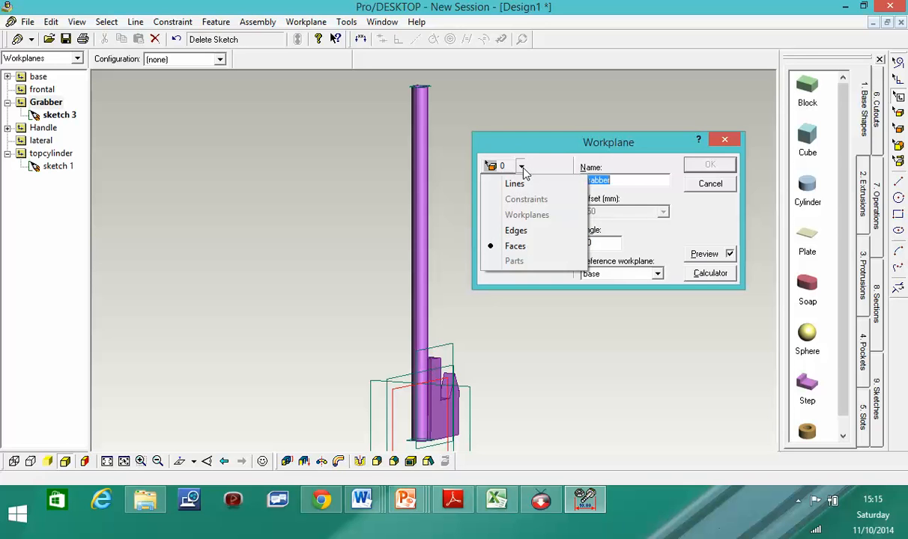
left_click(523, 168)
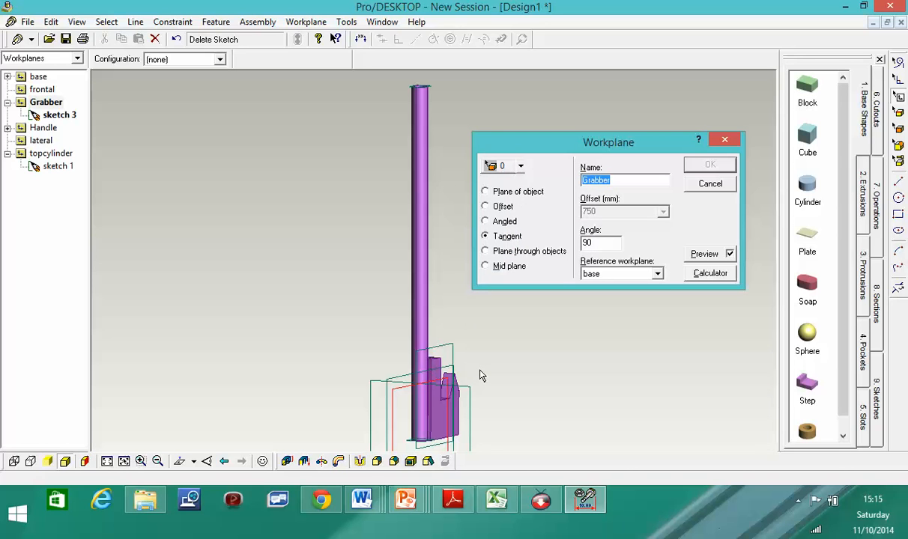
left_click(656, 274)
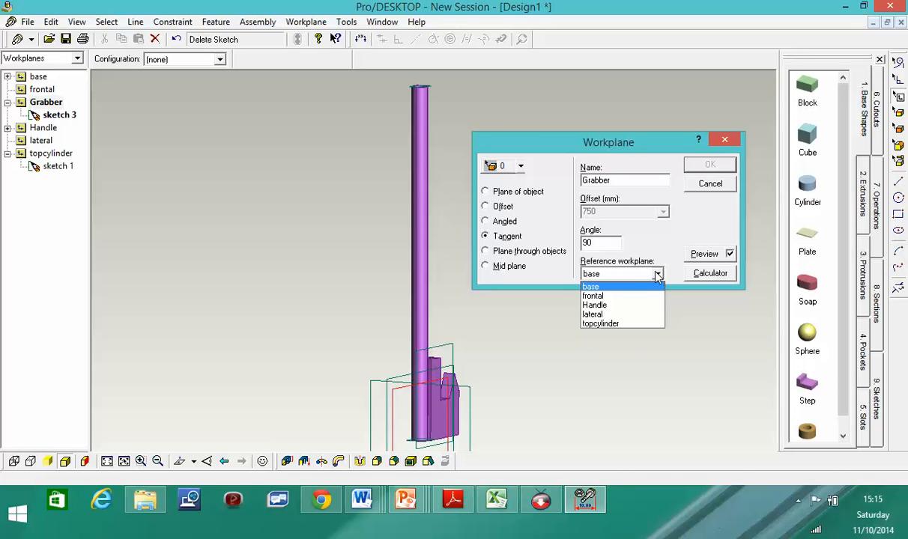
left_click(601, 323)
left_click(658, 274)
left_click(798, 500)
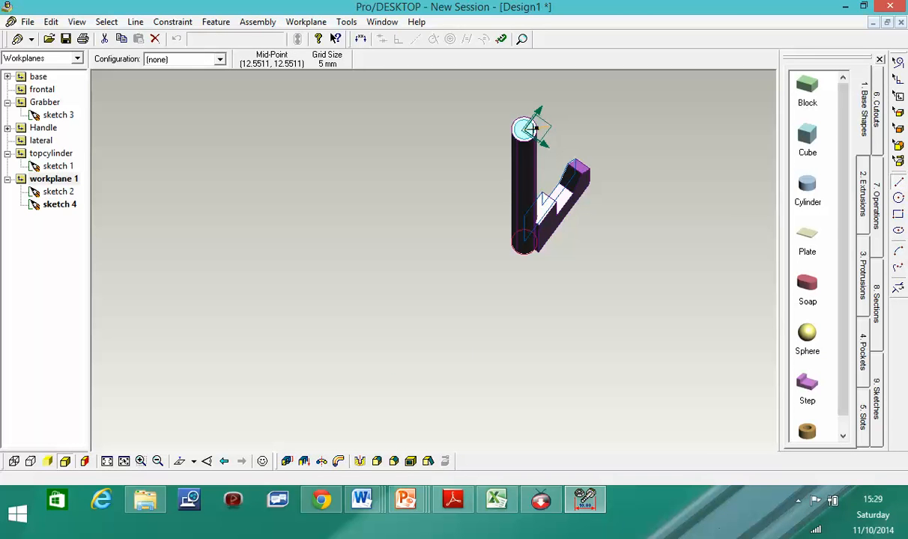
- Draw the straight edges of a thin profile across the cylinder top in sketch 4
scroll(535, 129, "up", 5)
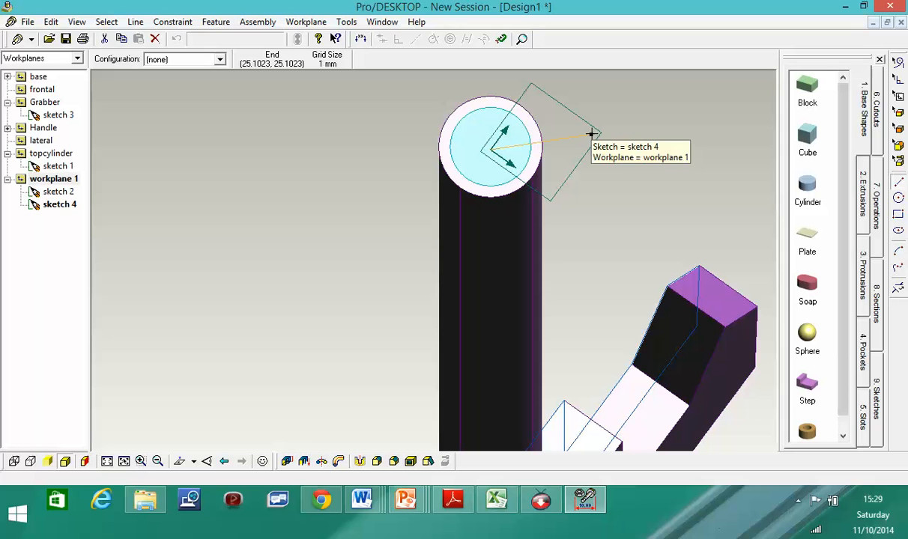
left_click_drag(591, 134, 346, 144)
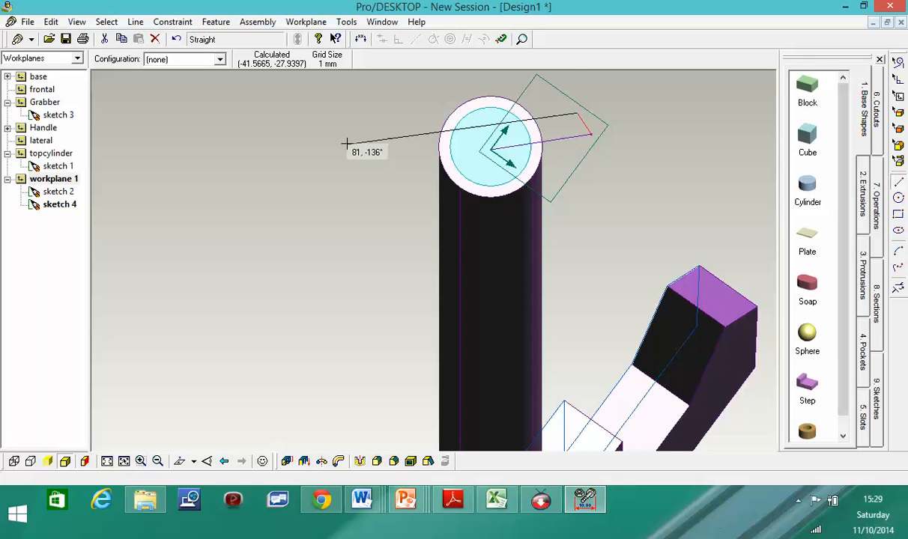
left_click_drag(346, 143, 355, 160)
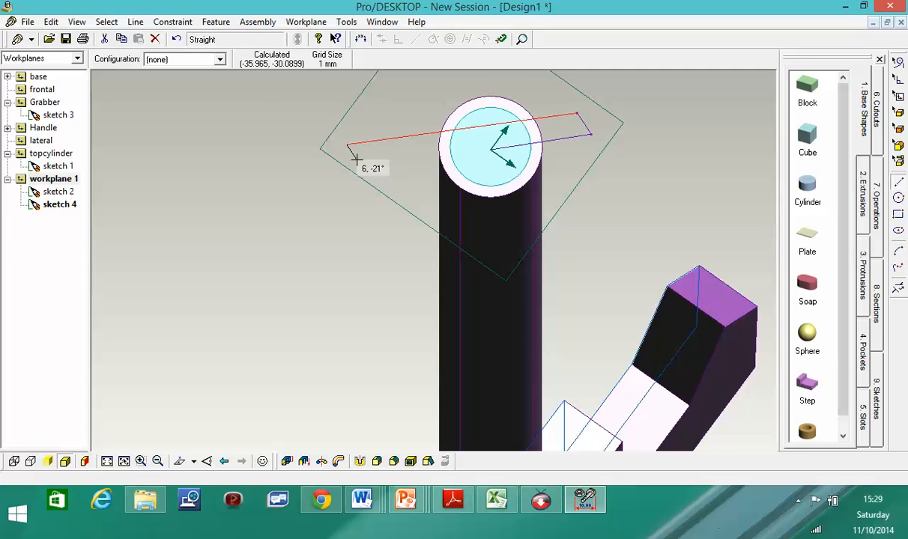
left_click_drag(356, 160, 491, 150)
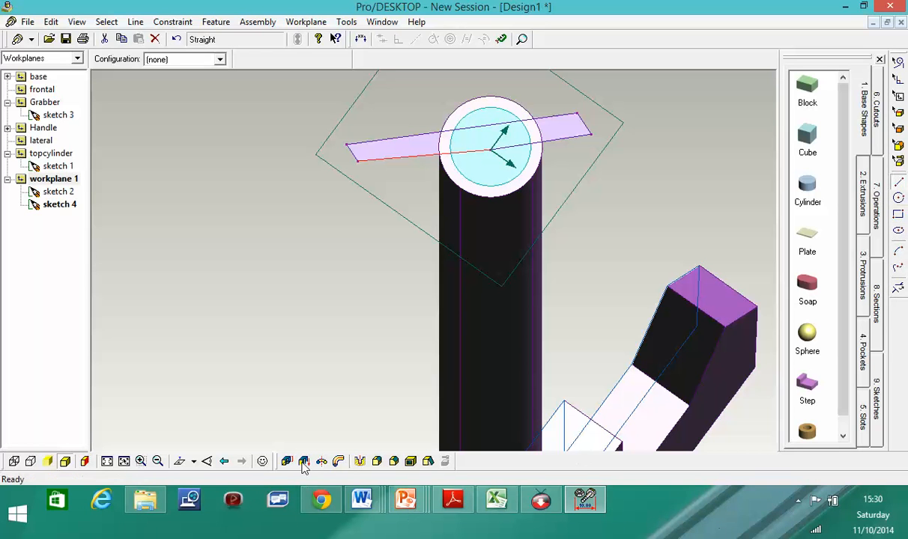
- Extrude the sketch 4 profile 100 mm above the workplane
left_click(286, 461)
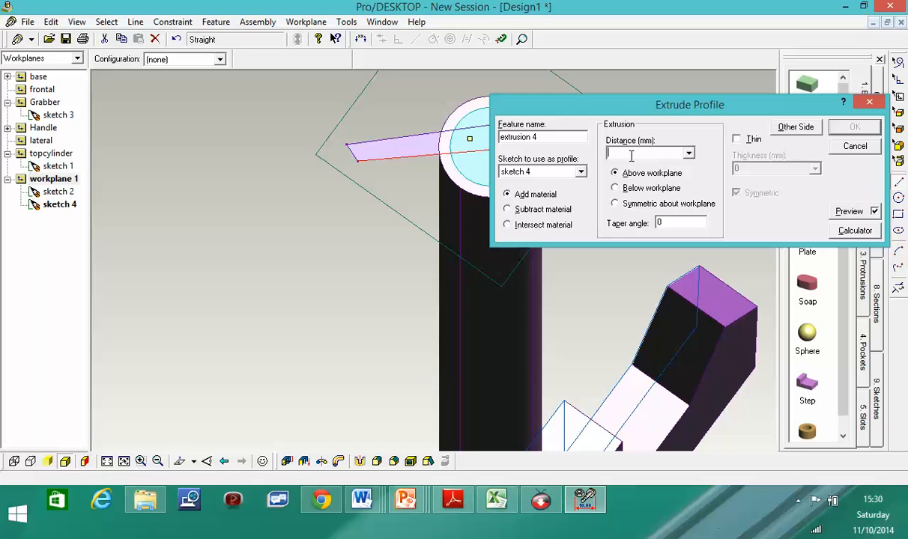
type("100")
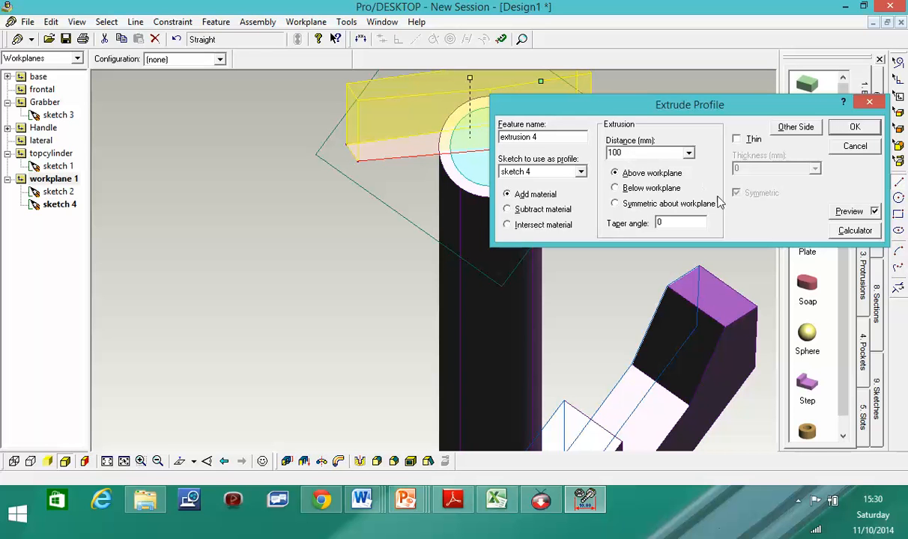
left_click(856, 127)
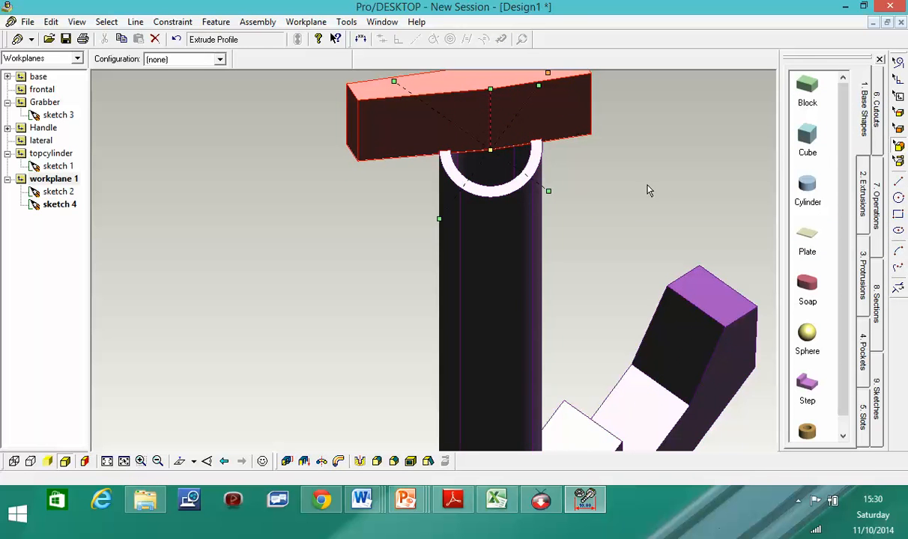
- Undo the accidental move of the new top block's face
mouse_move(662, 183)
middle_mouse_down()
mouse_move(662, 200)
mouse_move(651, 182)
middle_mouse_up()
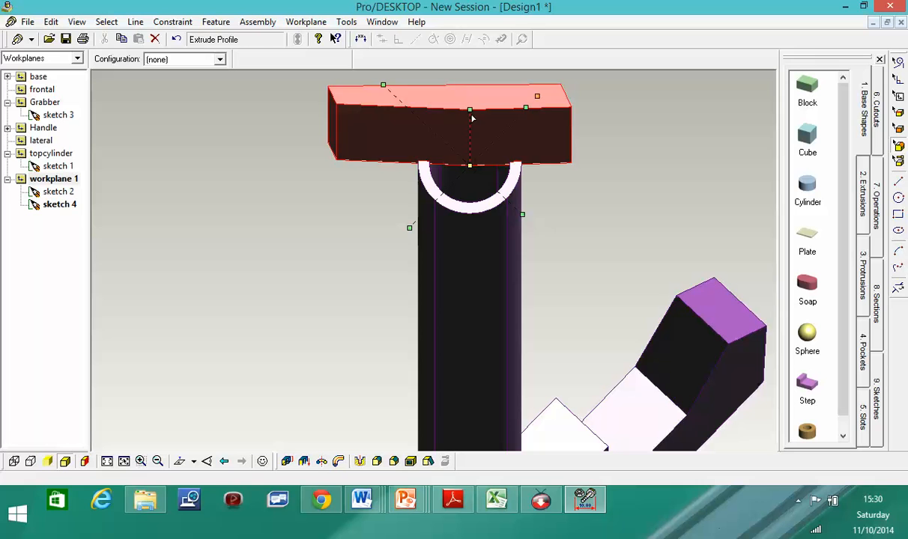
left_click_drag(472, 118, 474, 126)
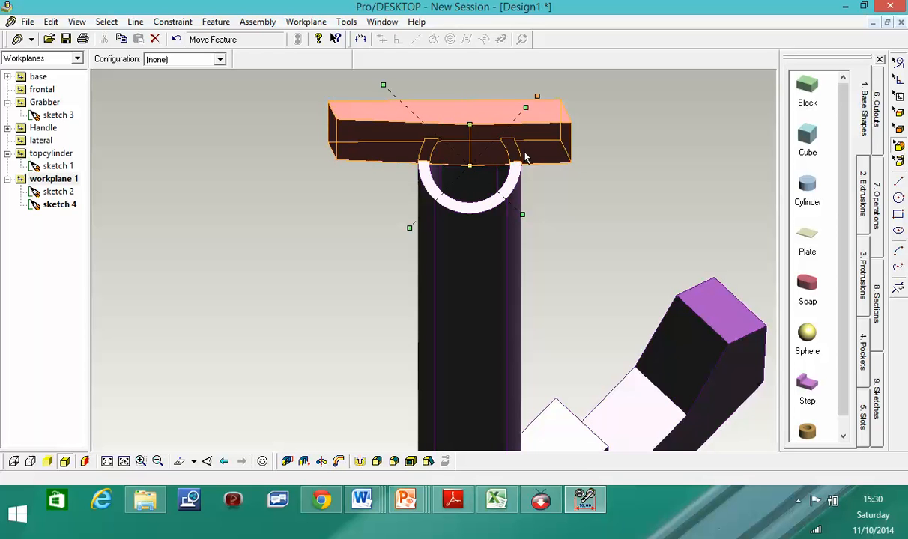
left_click(176, 40)
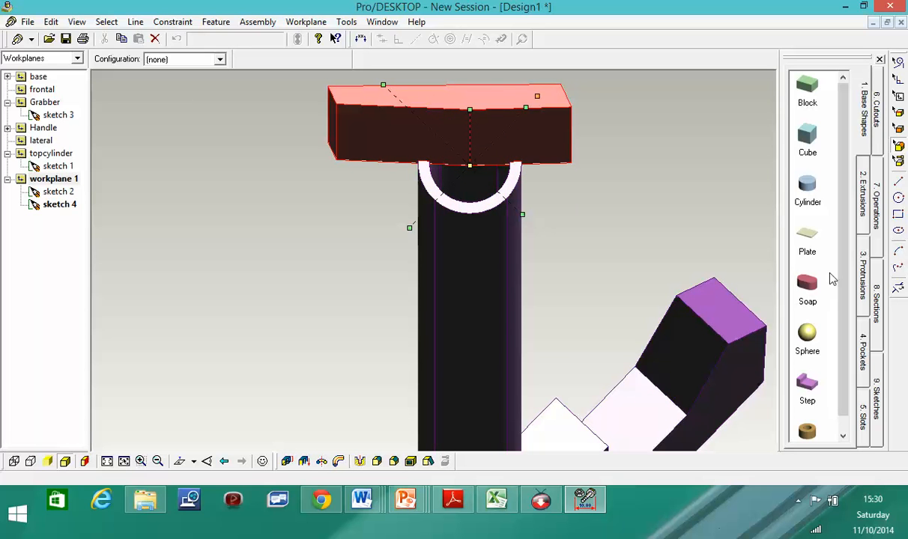
left_click(900, 178)
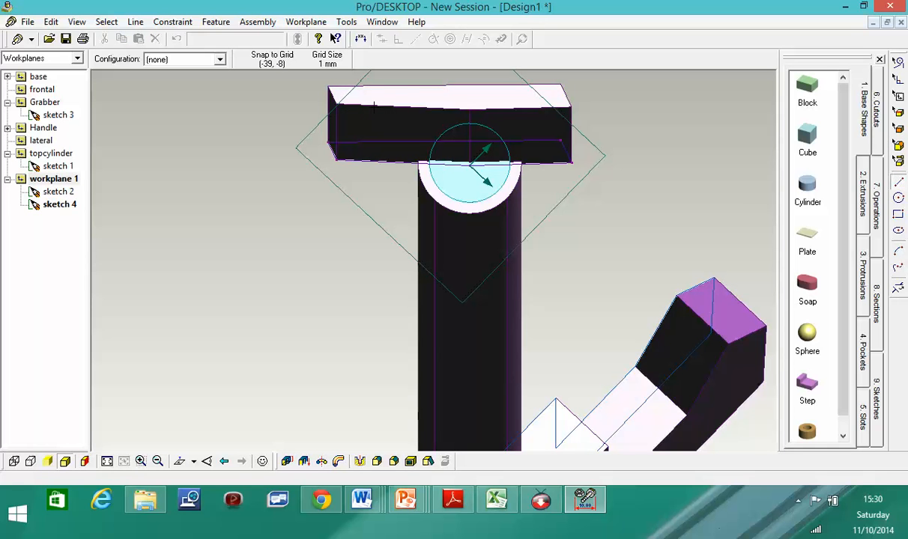
- Draw trial slanted V lines on the top block, undoing an endpoint adjustment
mouse_move(364, 107)
left_mouse_down()
mouse_move(438, 137)
mouse_move(423, 129)
left_mouse_up()
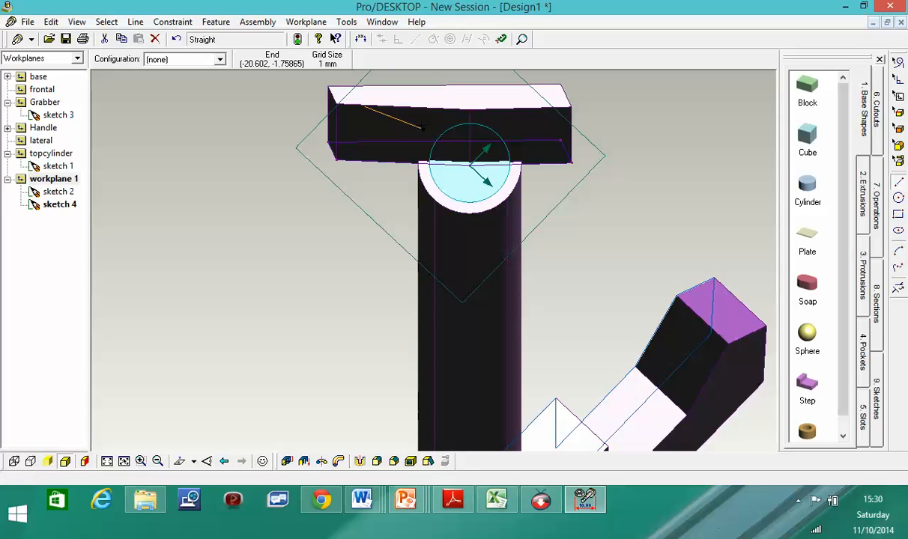
mouse_move(423, 128)
left_mouse_down()
mouse_move(447, 154)
mouse_move(499, 151)
mouse_move(519, 107)
mouse_move(361, 106)
left_mouse_up()
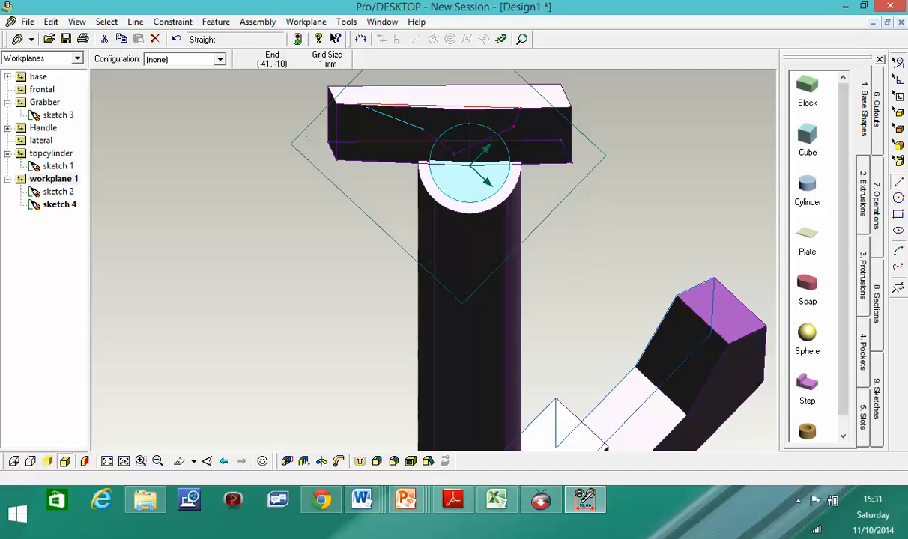
scroll(372, 108, "down", 5)
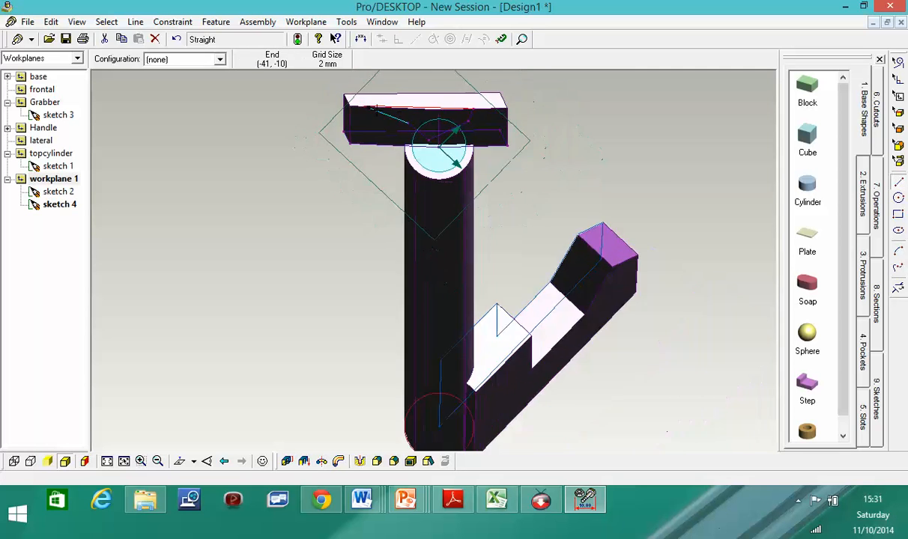
scroll(390, 93, "up", 8)
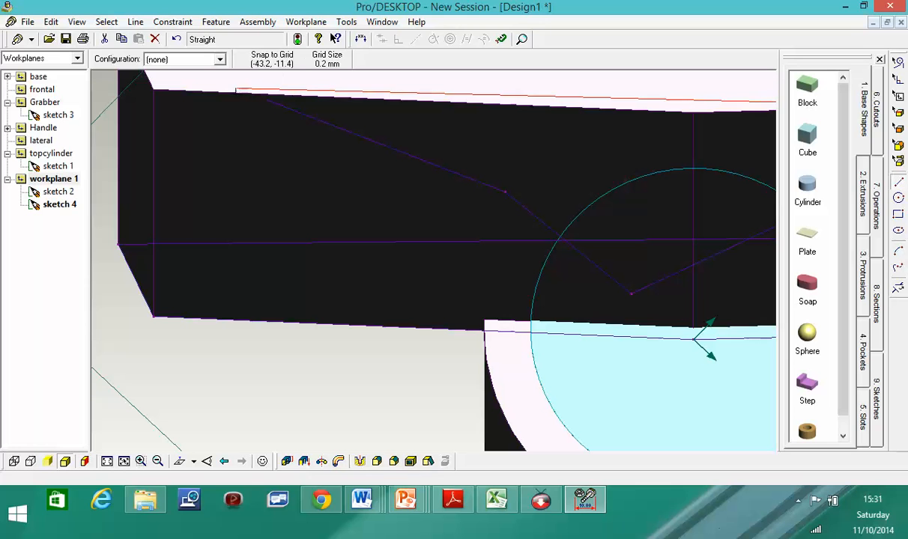
left_click_drag(237, 88, 245, 91)
scroll(386, 124, "up", 3)
scroll(389, 120, "down", 5)
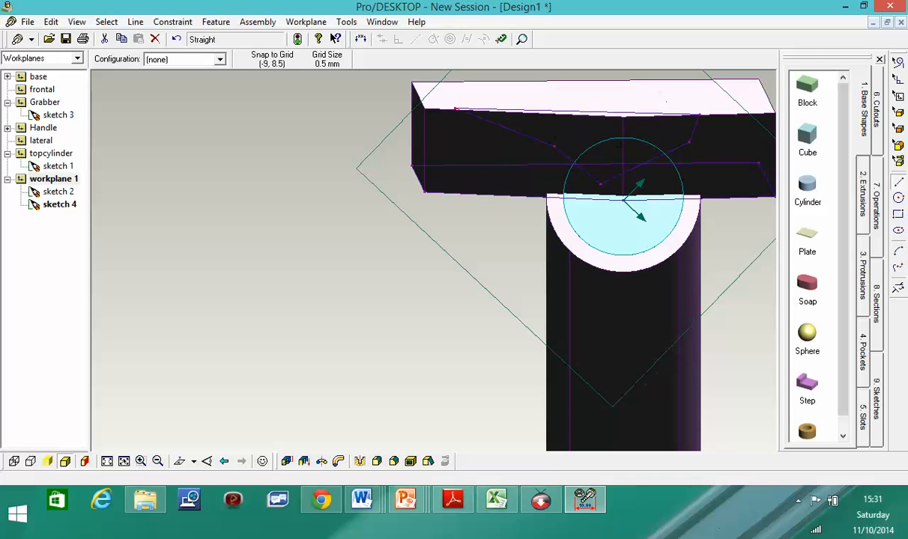
left_click(176, 40)
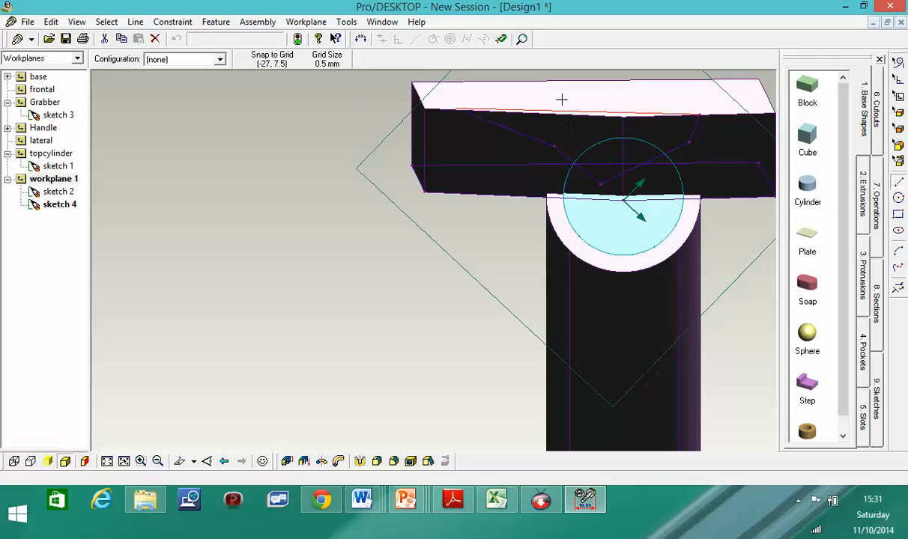
- Delete the left and right slanted sketch lines from the top block
left_click(155, 39)
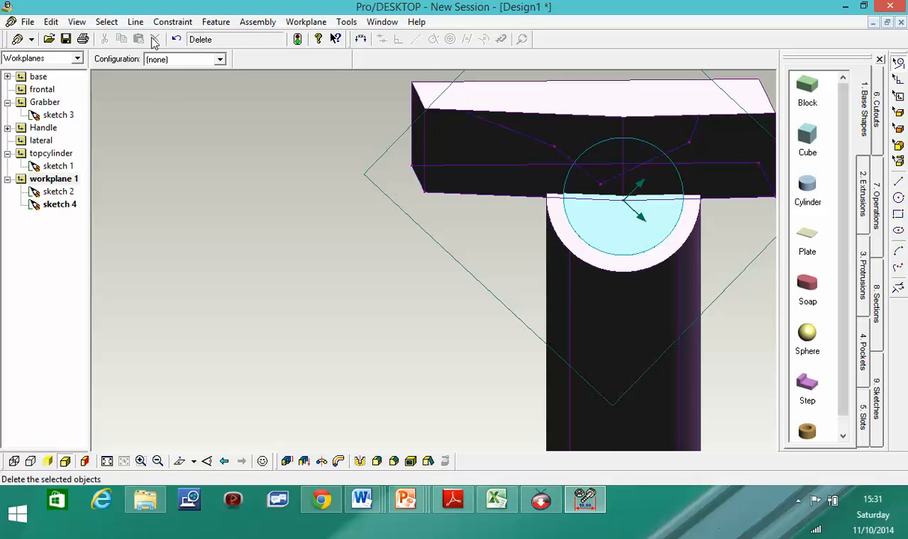
left_click(525, 134)
key("Delete")
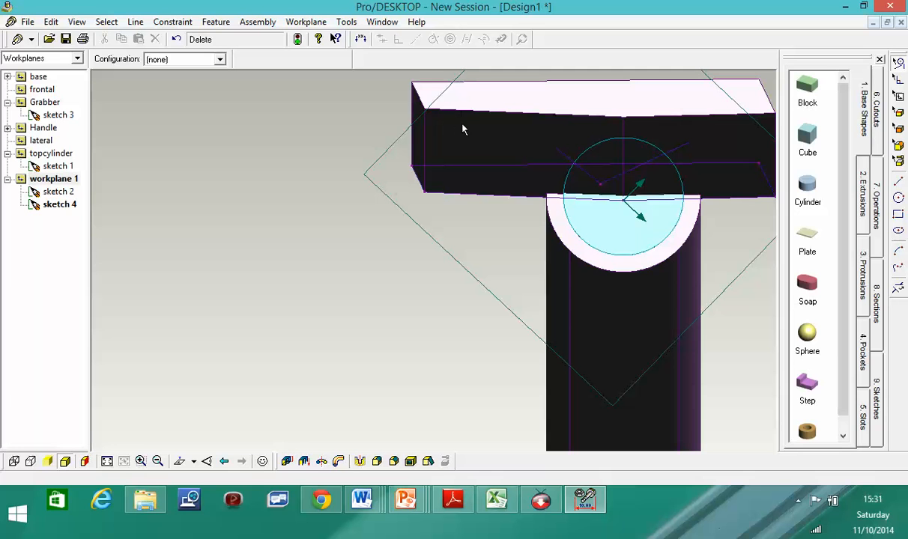
left_click(650, 162)
key("Delete")
left_click(591, 178)
key("Delete")
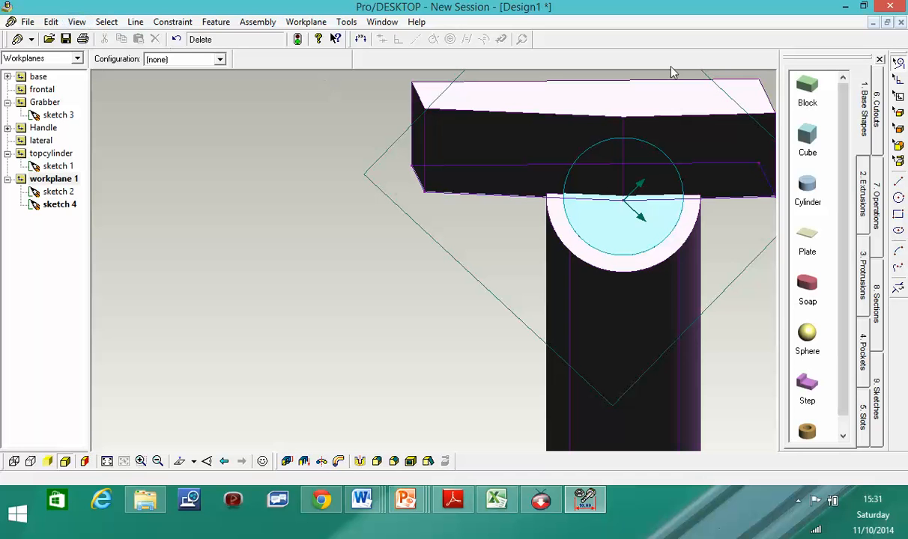
left_click(898, 183)
scroll(612, 230, "down", 1)
scroll(636, 233, "down", 1)
left_click(58, 192)
left_click(64, 180)
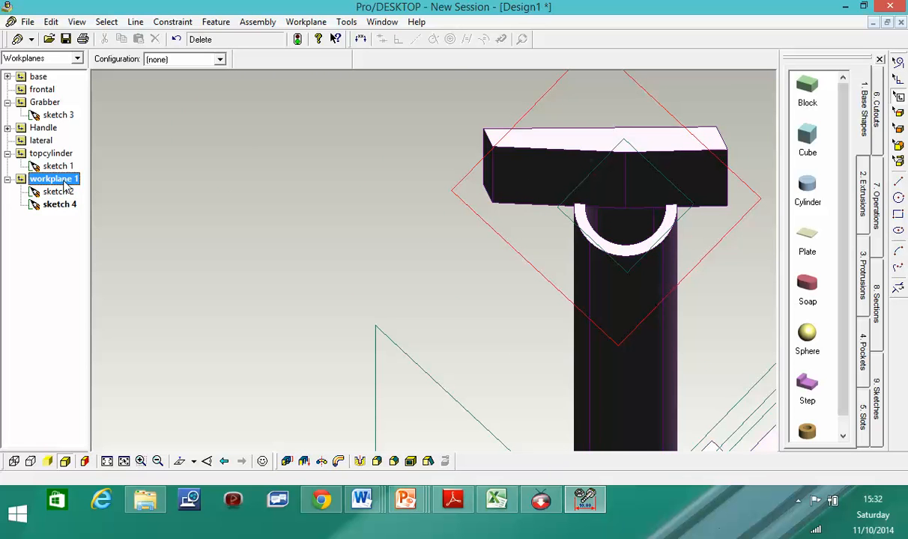
left_click(59, 191)
left_click(61, 205)
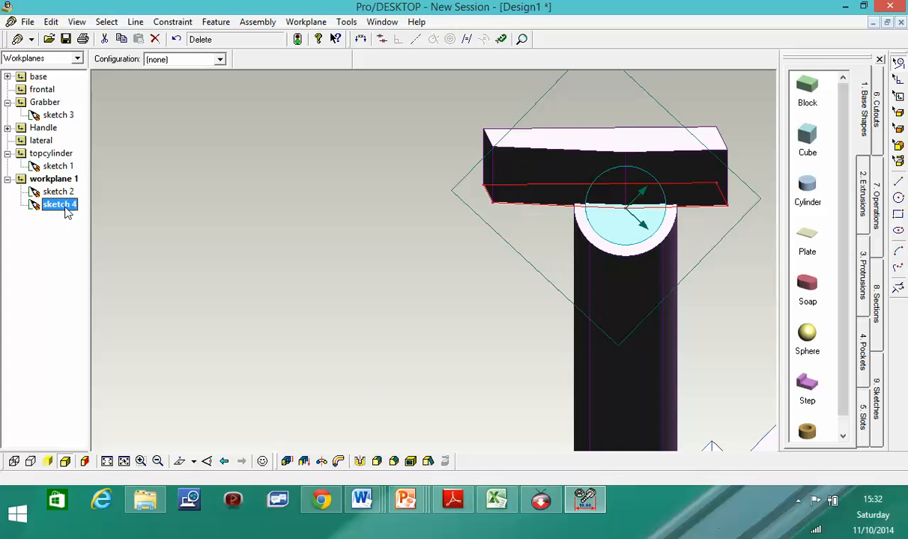
right_click(66, 213)
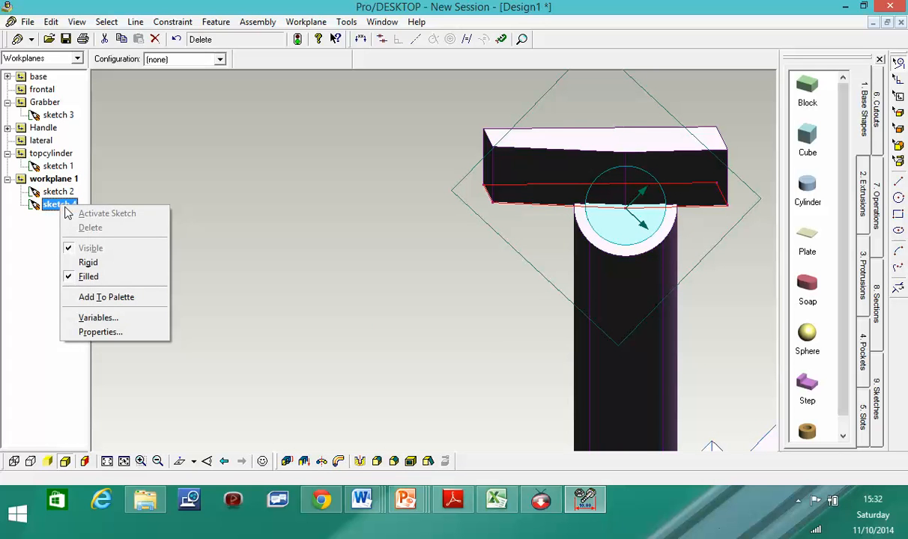
left_click(59, 193)
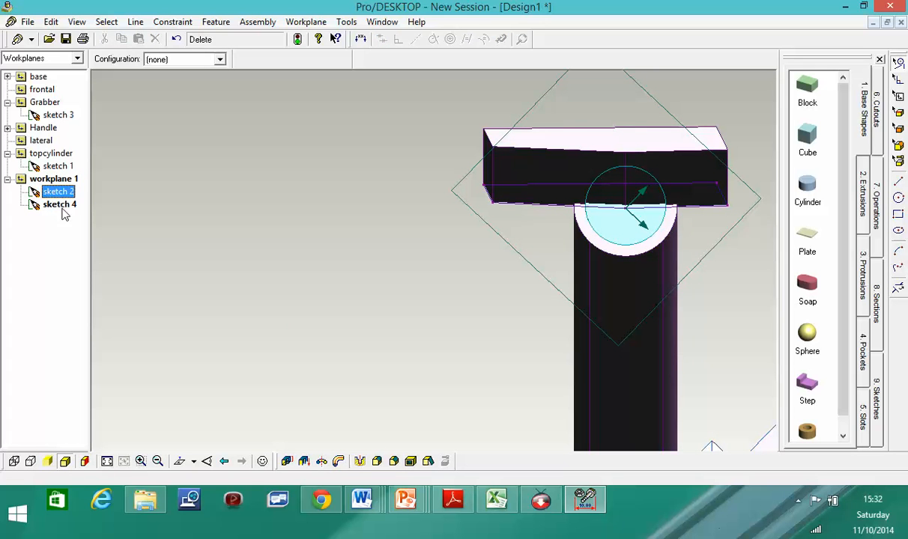
left_click(64, 212)
right_click(62, 208)
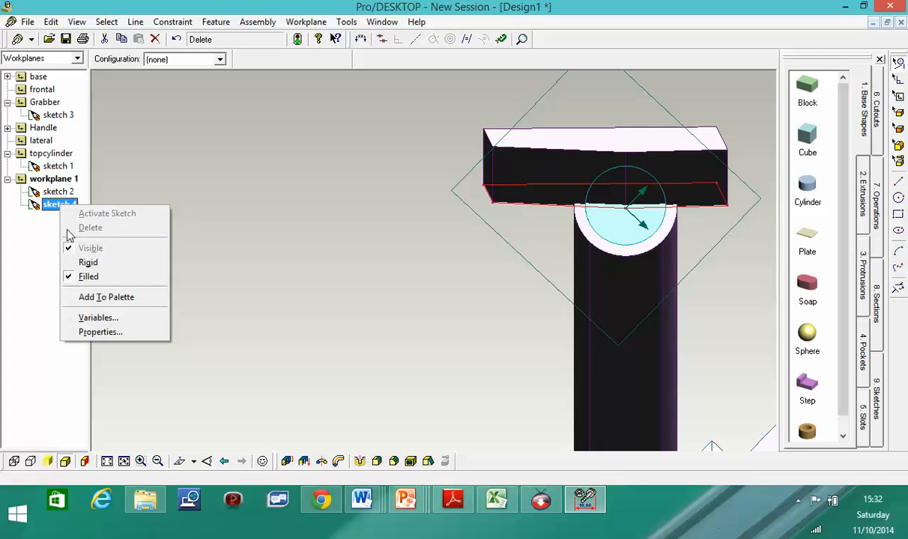
left_click(49, 180)
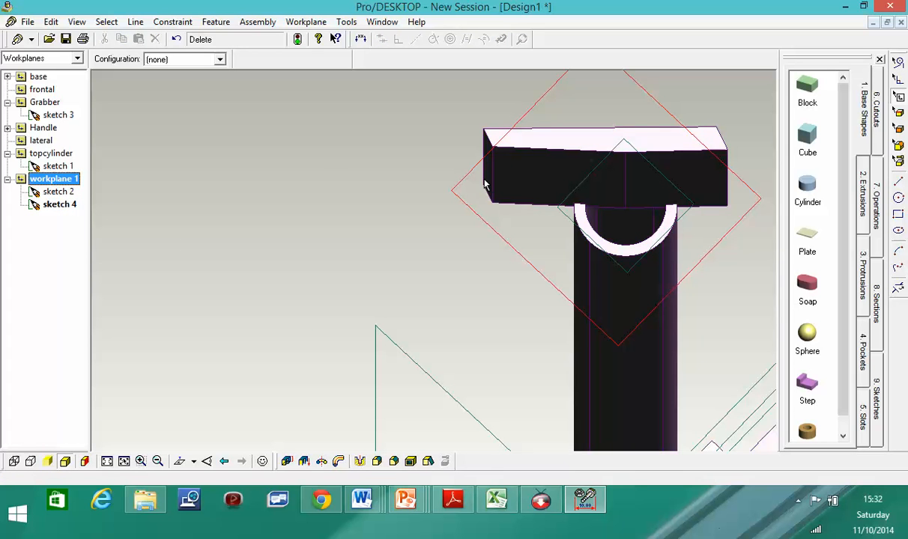
middle_click_drag(708, 220, 678, 142)
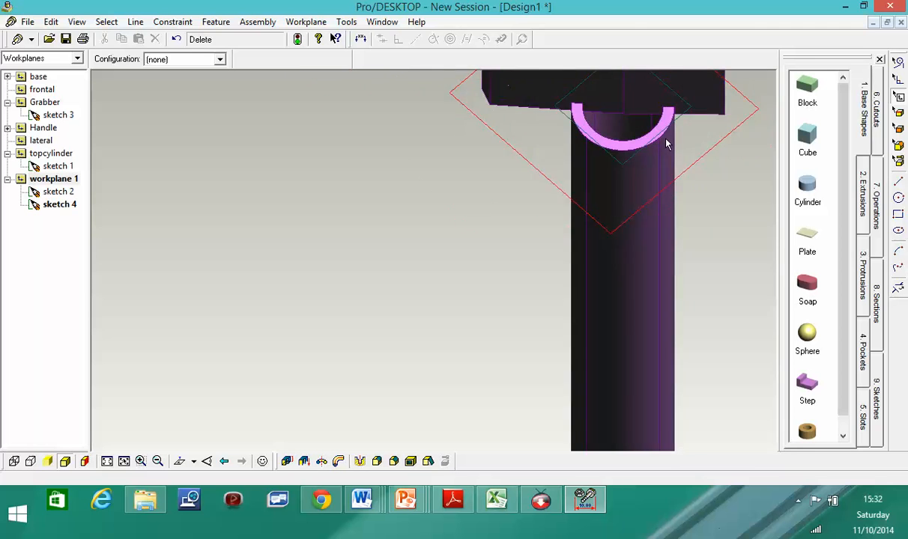
scroll(669, 148, "down", 2)
middle_click_drag(654, 110, 650, 77)
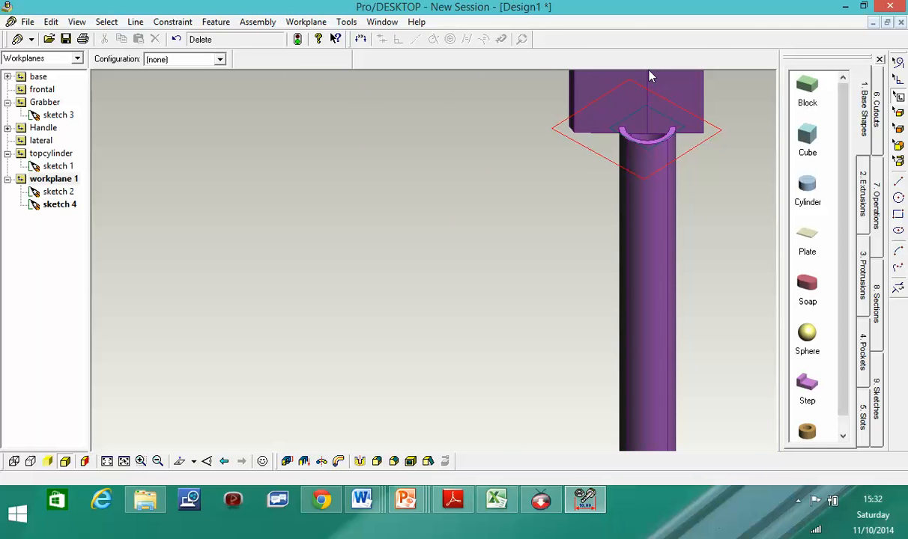
left_click(77, 23)
left_click(100, 66)
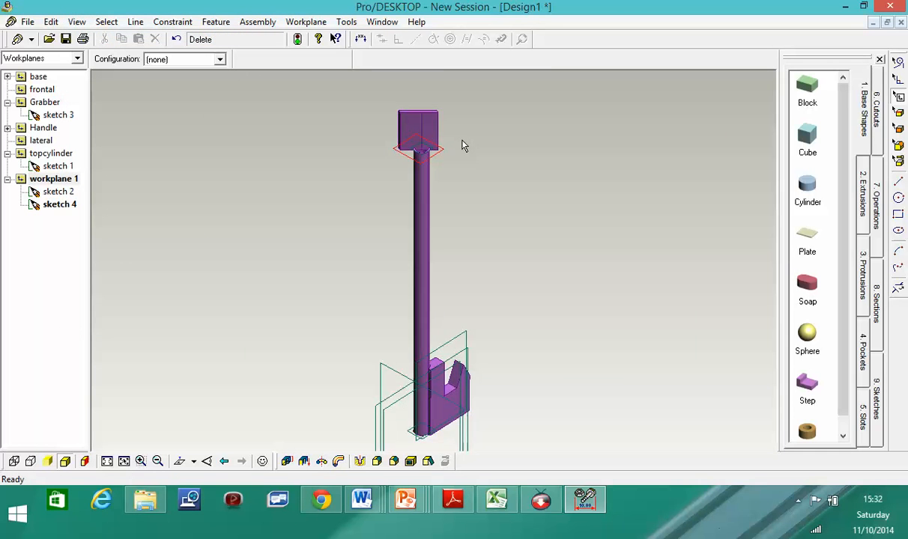
scroll(426, 146, "up", 5)
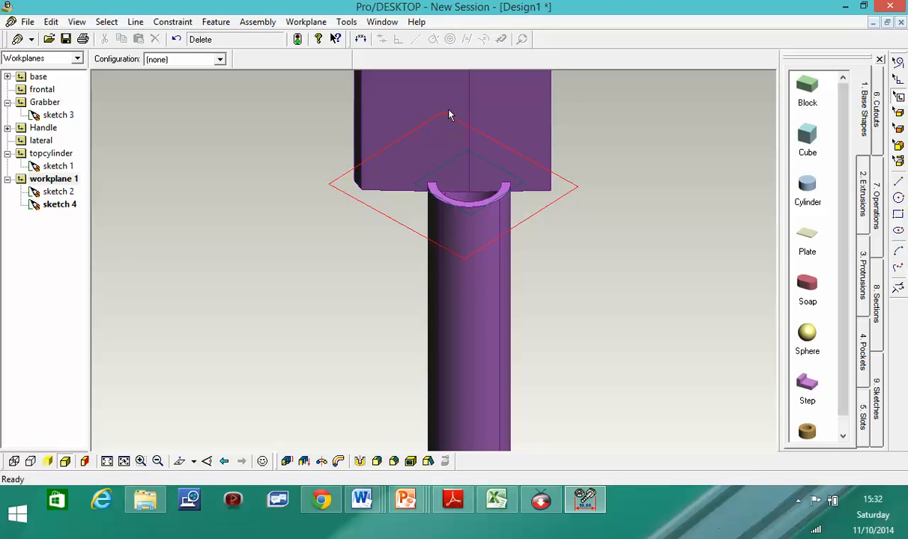
middle_click_drag(464, 108, 479, 128)
scroll(460, 93, "up", 1)
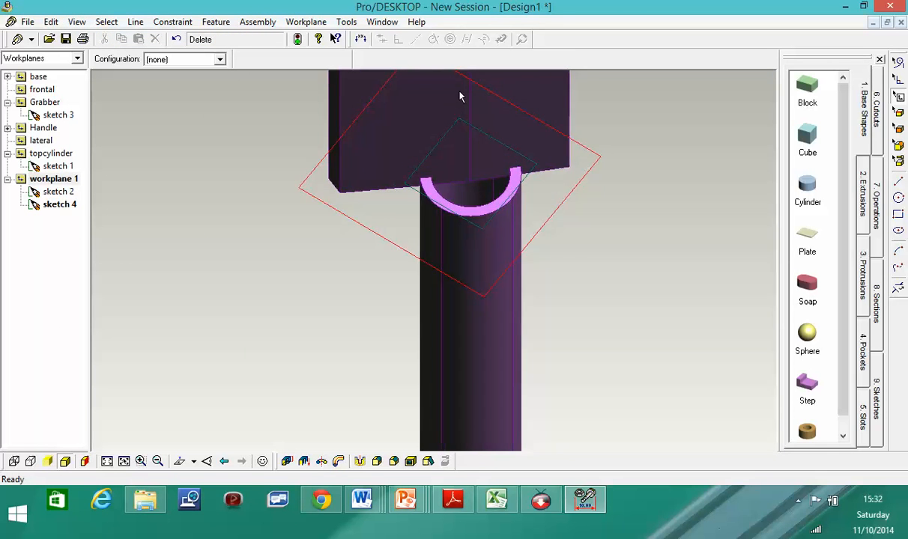
scroll(460, 92, "down", 2)
scroll(461, 90, "down", 5)
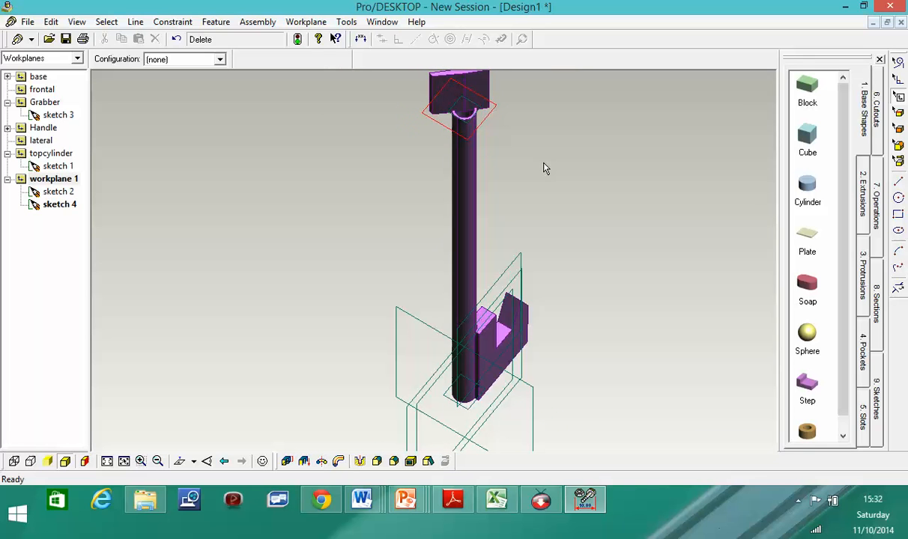
right_click(562, 231)
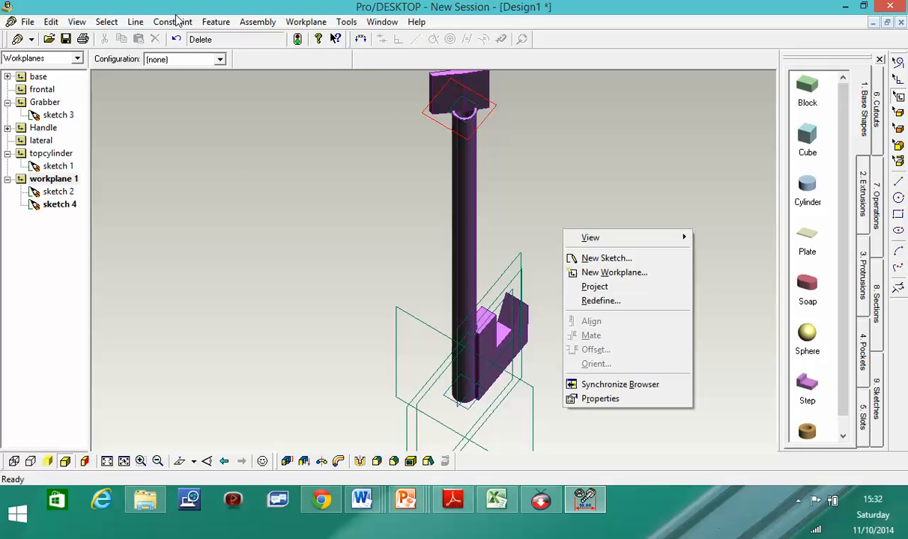
left_click(78, 23)
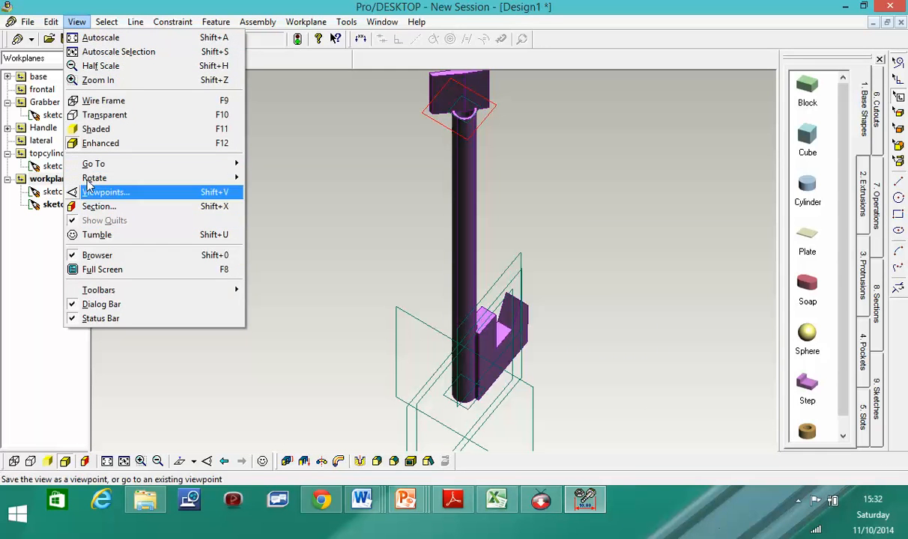
left_click(97, 38)
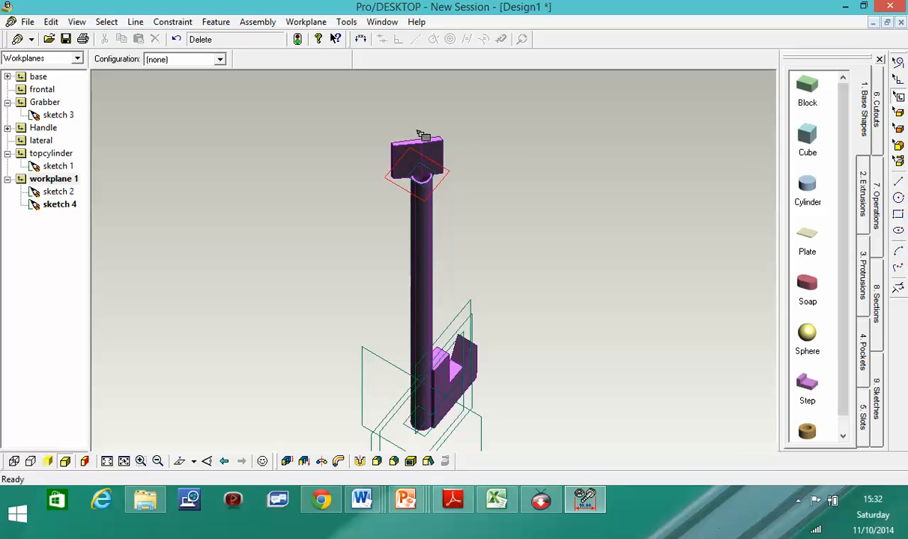
scroll(417, 135, "up", 6)
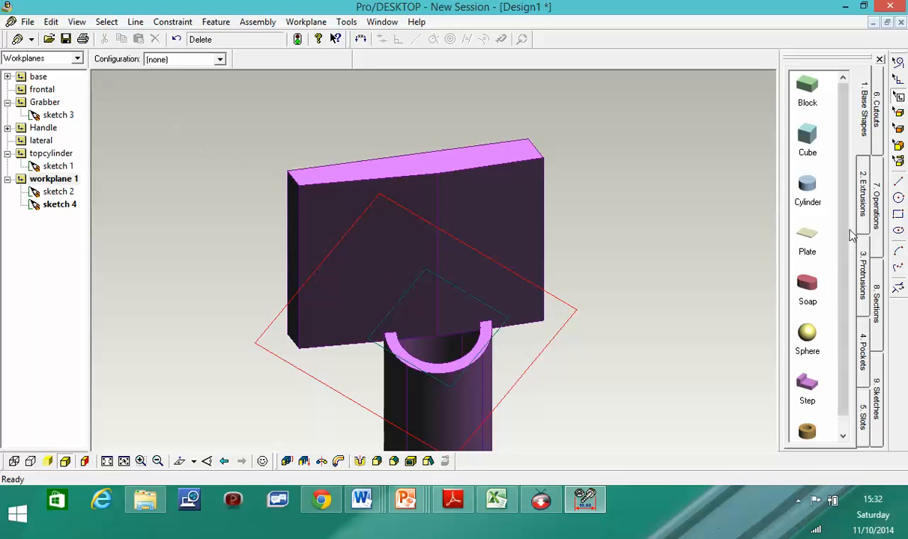
left_click(900, 181)
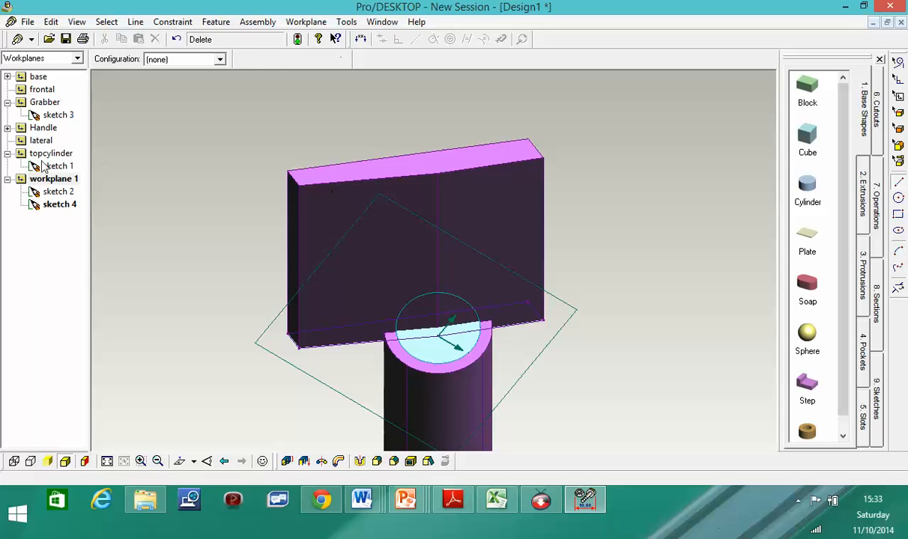
key("Escape")
left_click(898, 129)
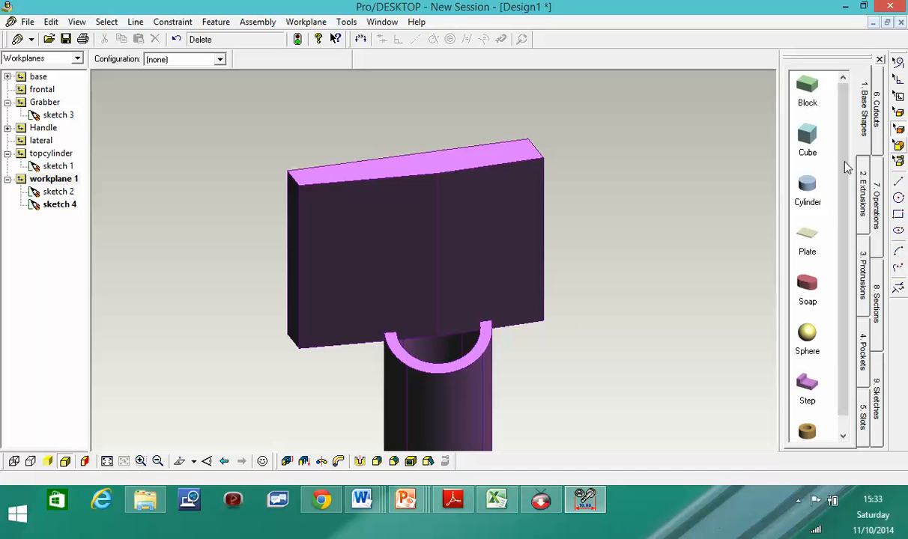
- Create workplane 2 on the block's front face and start a new sketch on it
left_click(437, 197)
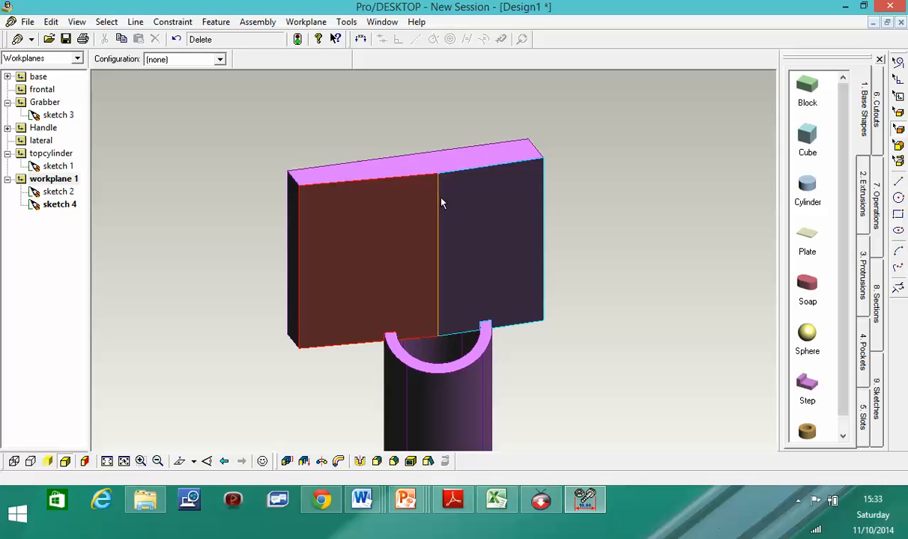
right_click(399, 201)
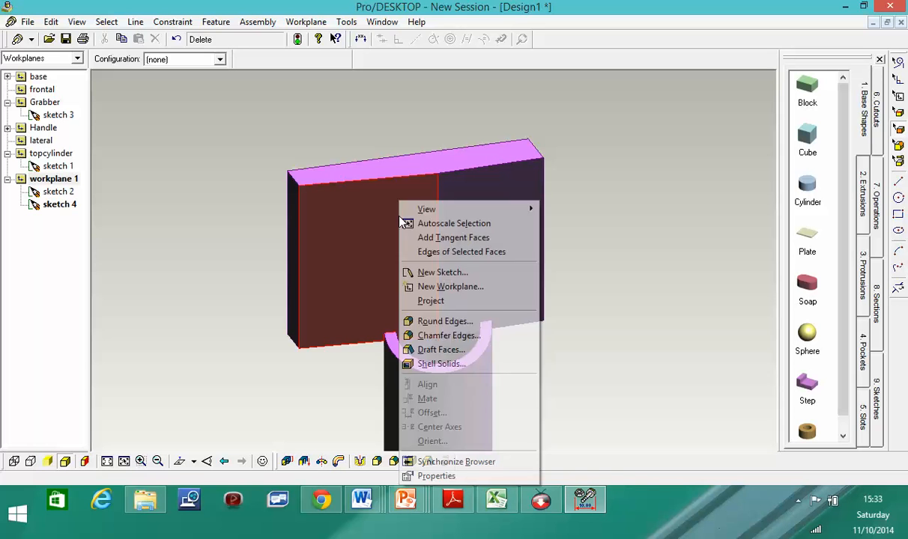
left_click(468, 289)
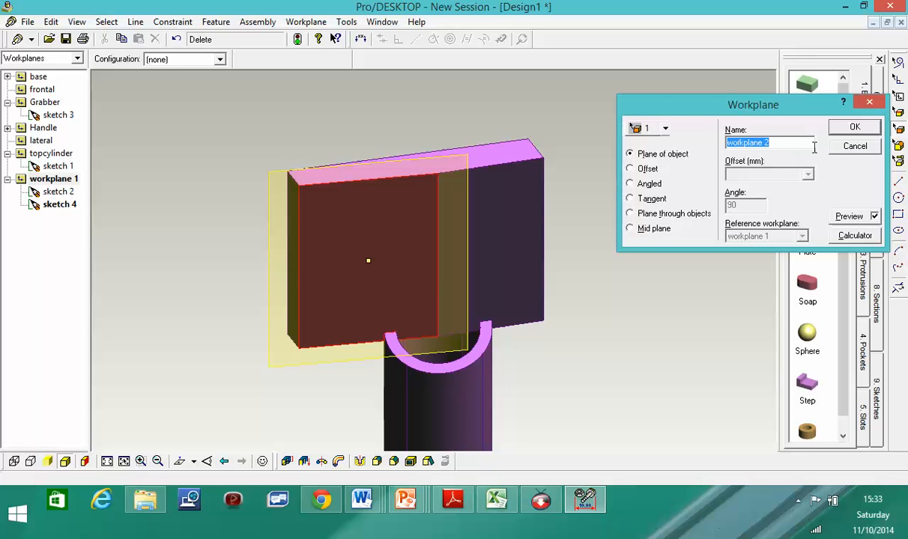
left_click(853, 129)
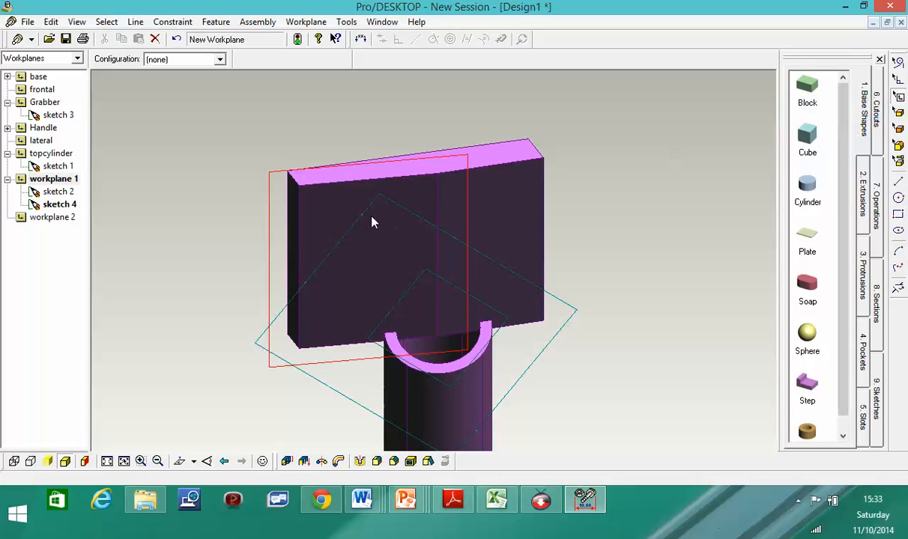
right_click(372, 221)
left_click(416, 246)
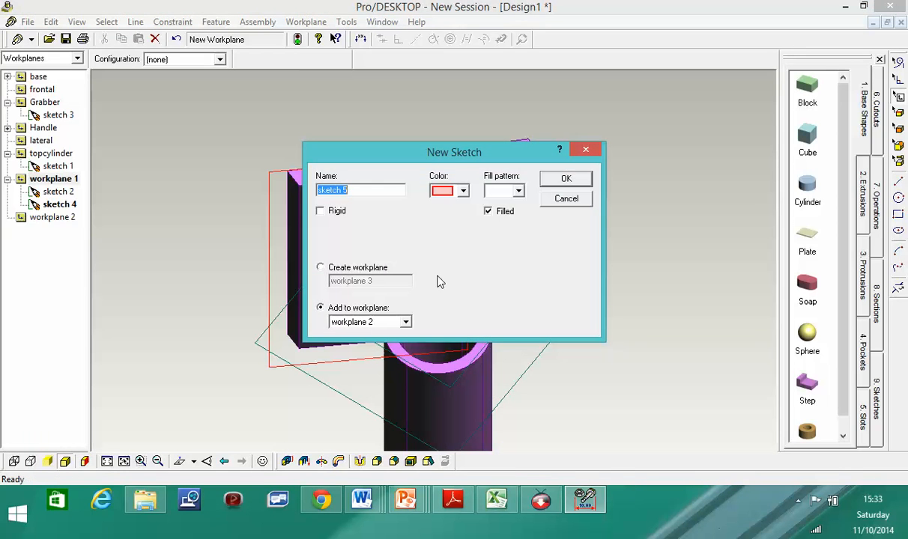
left_click(571, 180)
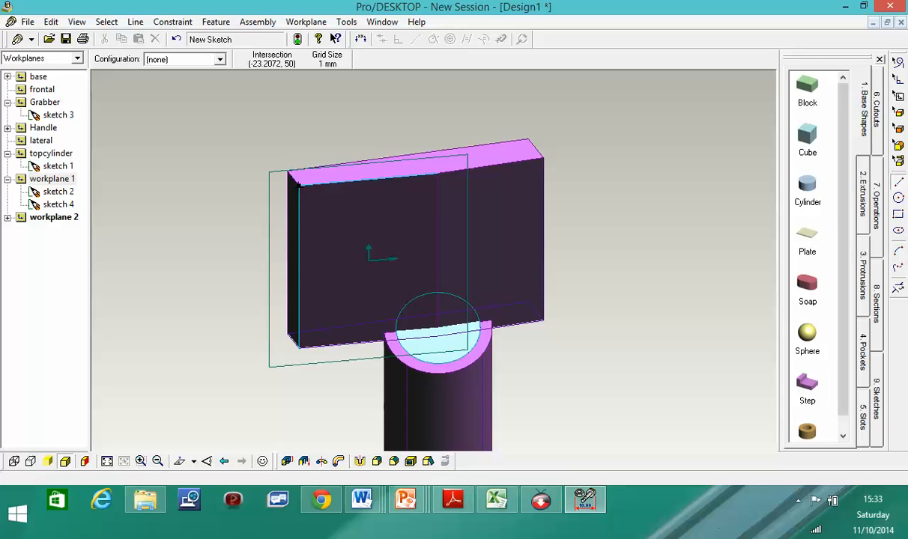
- Draw a closed V triangle from the block's top edge down to the tube's top centre
left_click(305, 187)
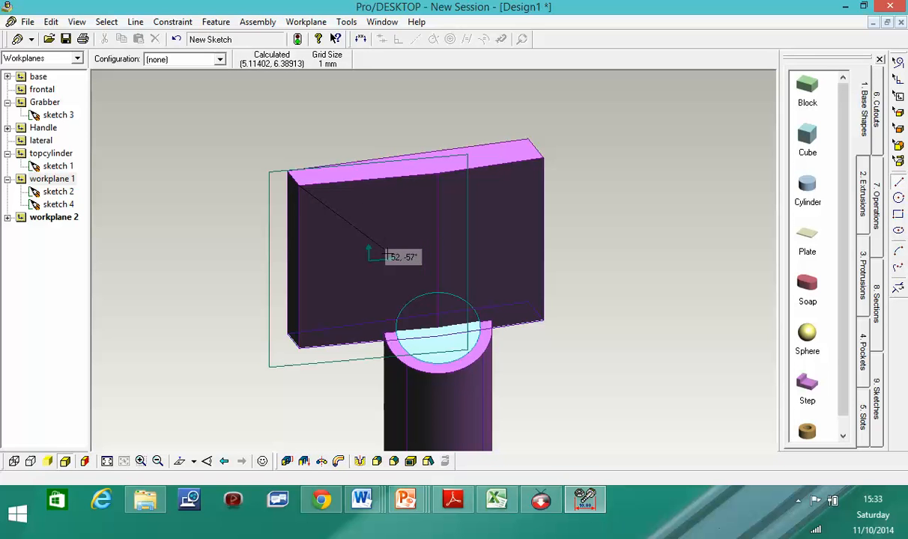
left_click(400, 299)
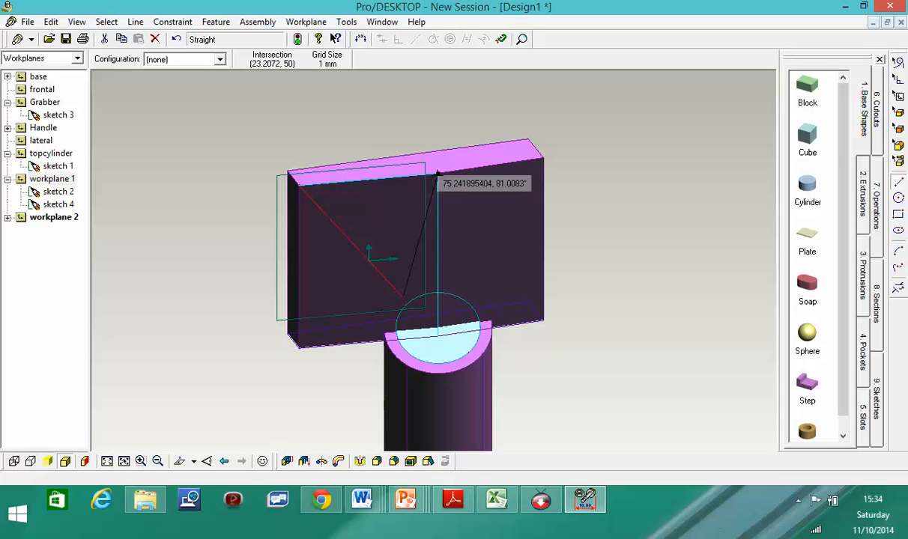
left_click(437, 173)
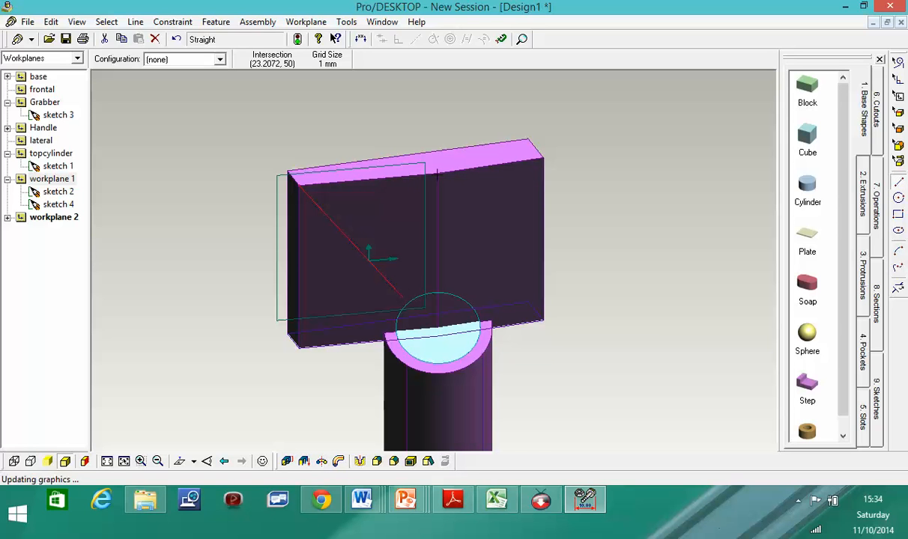
left_click(300, 188)
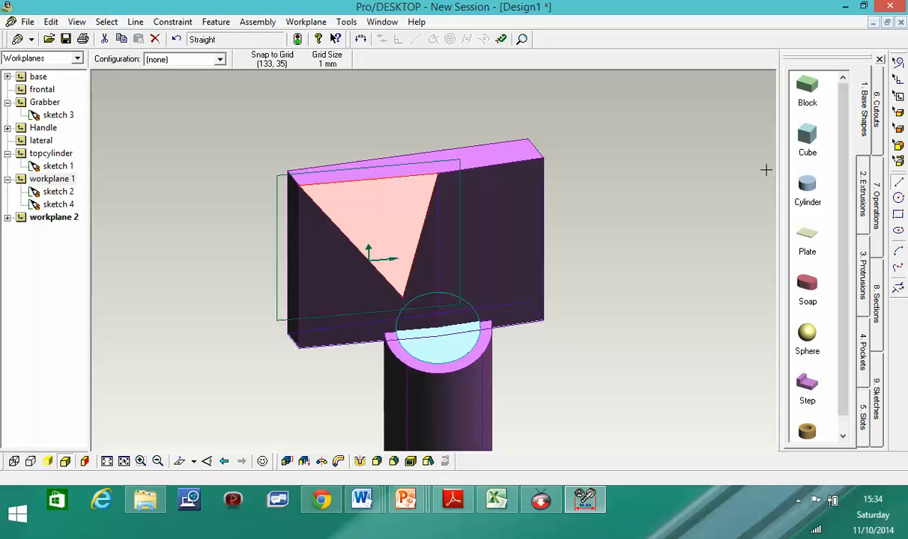
- Subtract the triangle profile 33 mm below the workplane to cut a V notch into the top block
left_click(286, 461)
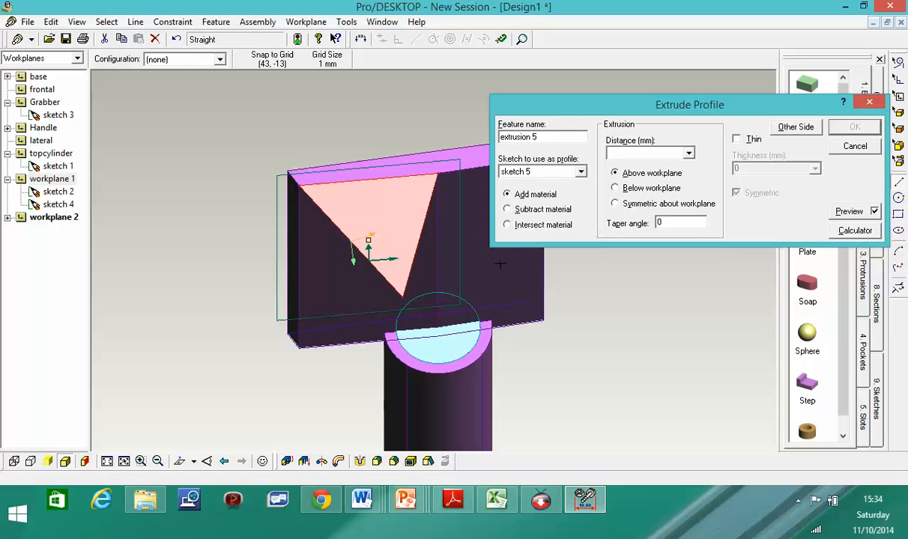
left_click(507, 209)
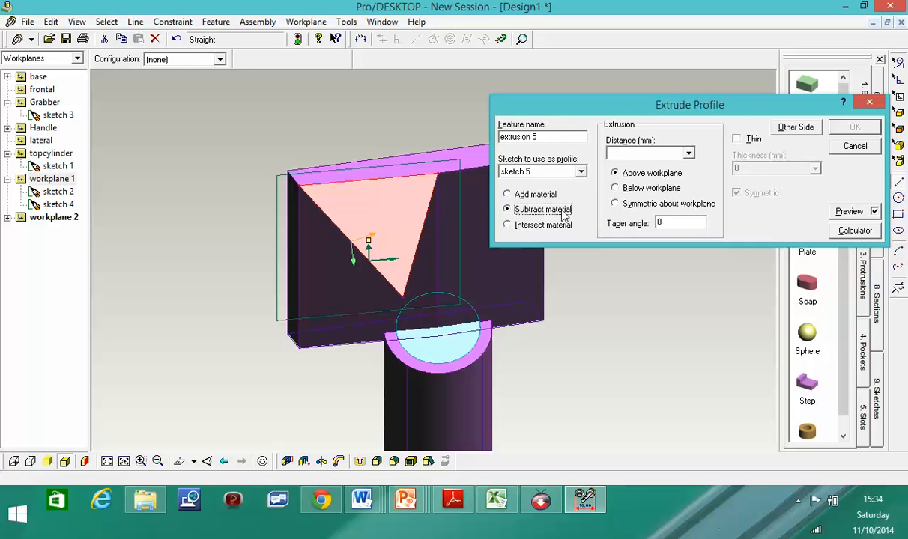
left_click(614, 189)
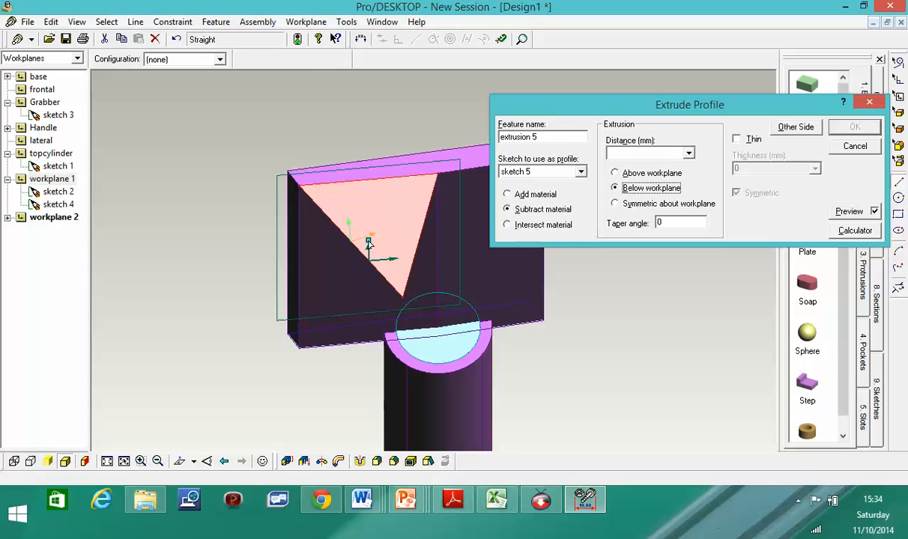
left_click_drag(369, 244, 306, 167)
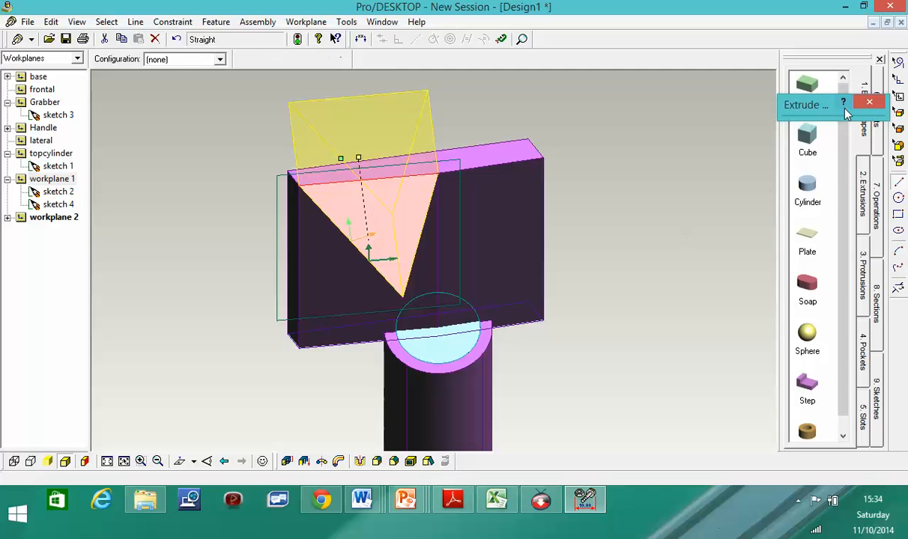
mouse_move(851, 105)
left_click(854, 131)
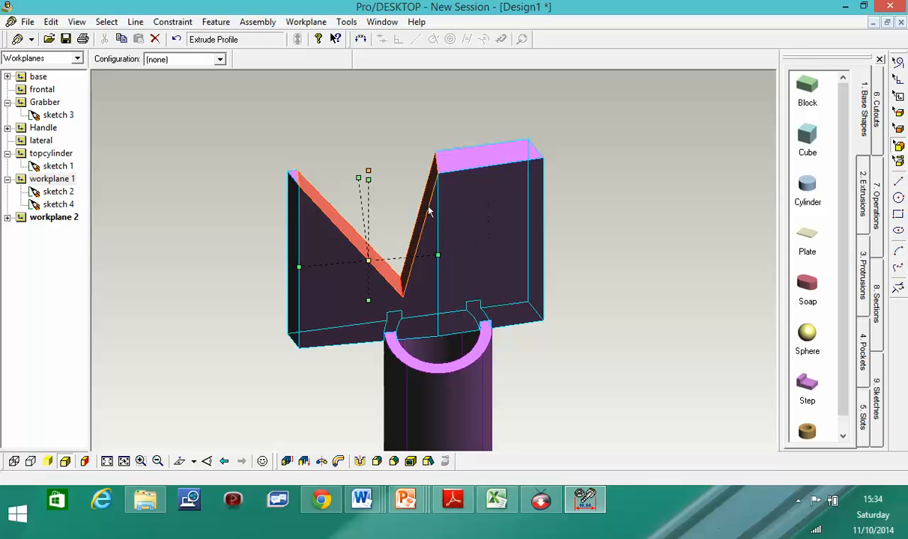
left_click(523, 207)
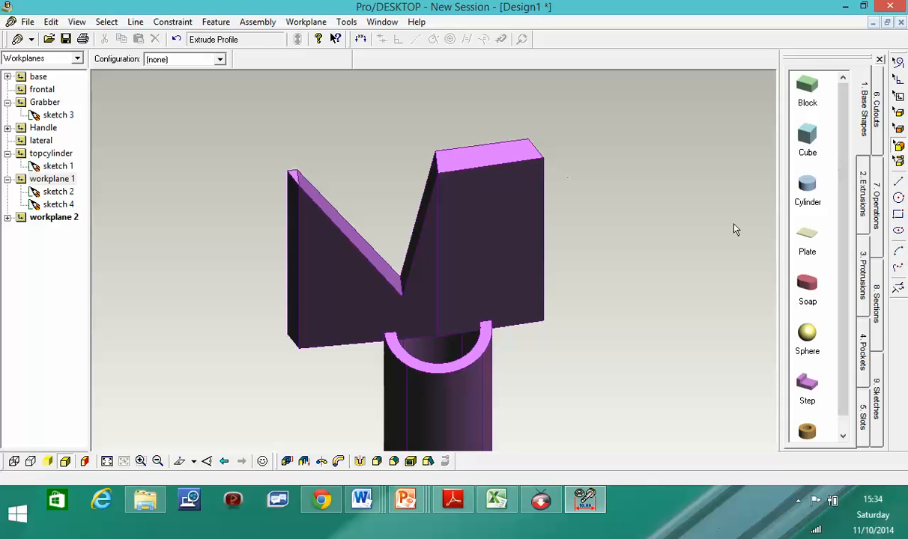
- Create workplane 3 on the right part's front face and start a new sketch on it
left_click(503, 171)
right_click(508, 202)
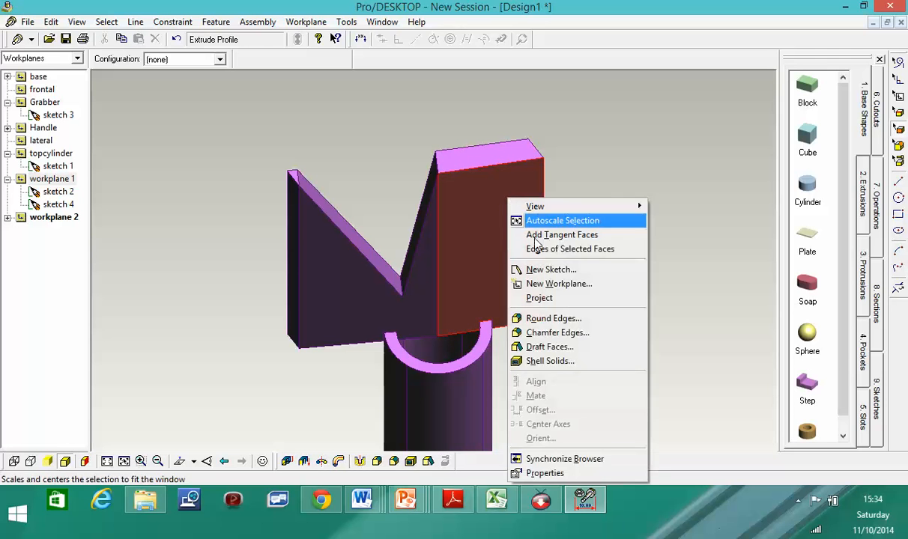
left_click(573, 284)
left_click(853, 129)
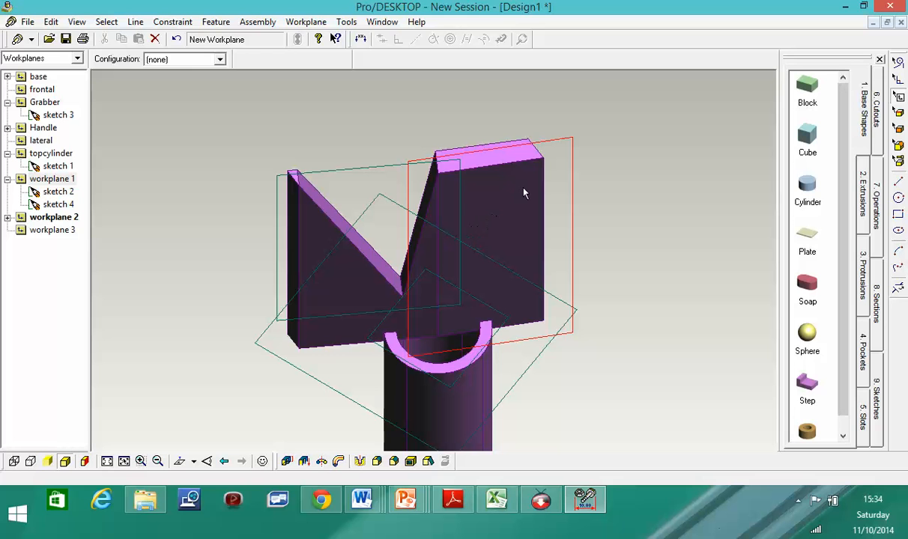
right_click(543, 209)
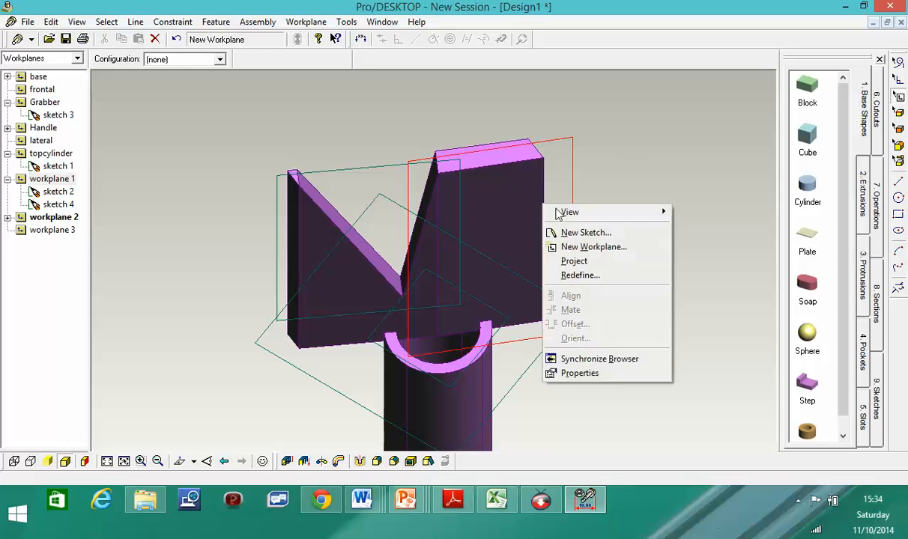
left_click(581, 232)
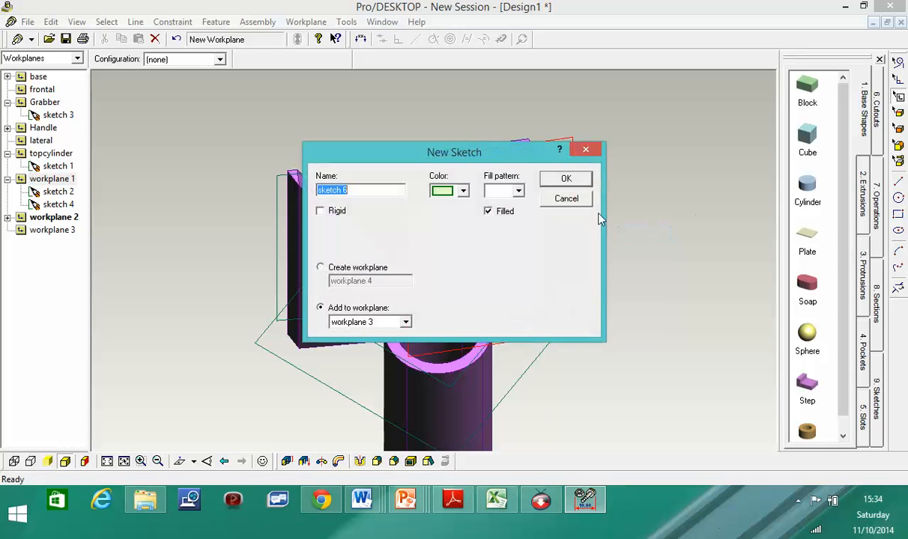
left_click(566, 179)
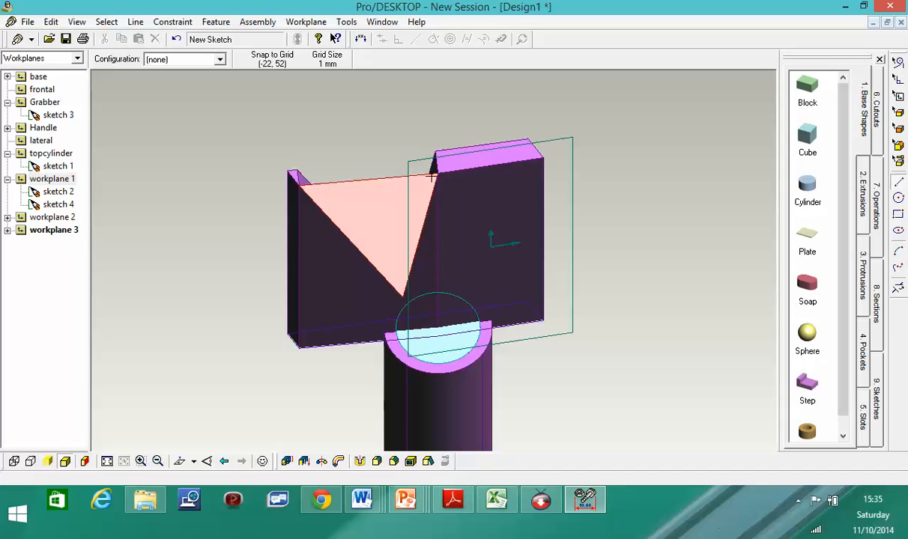
- Draw a triangle from the top edge to the V's bottom point and up to the upper-right corner
left_click_drag(437, 172, 478, 288)
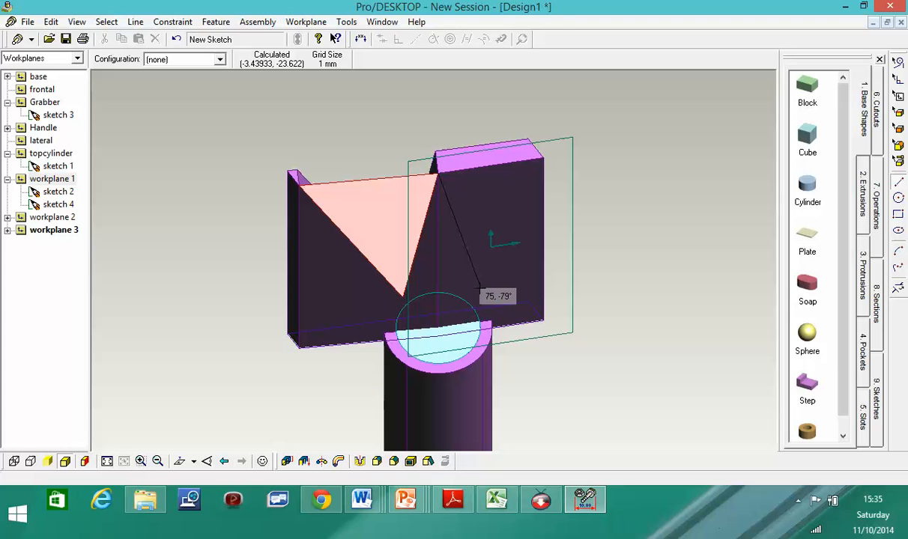
left_click_drag(478, 289, 478, 288)
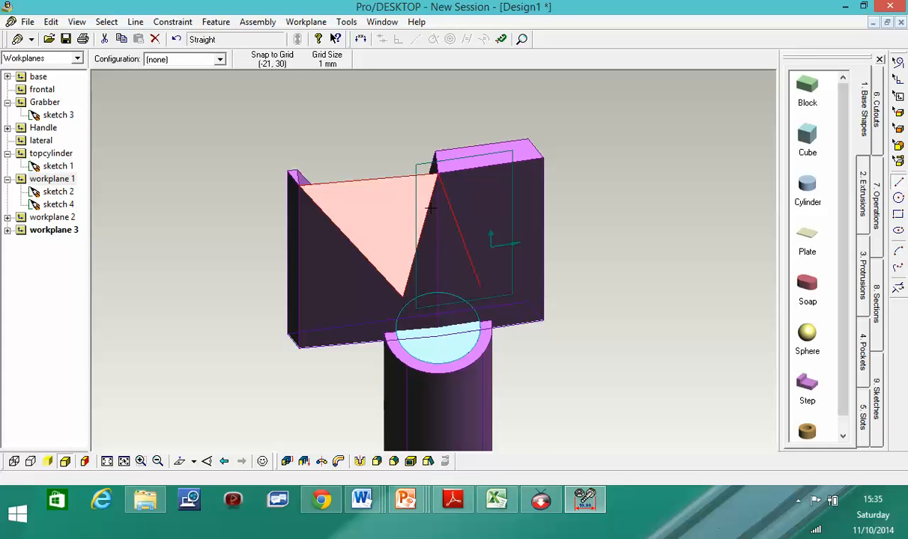
key("Delete")
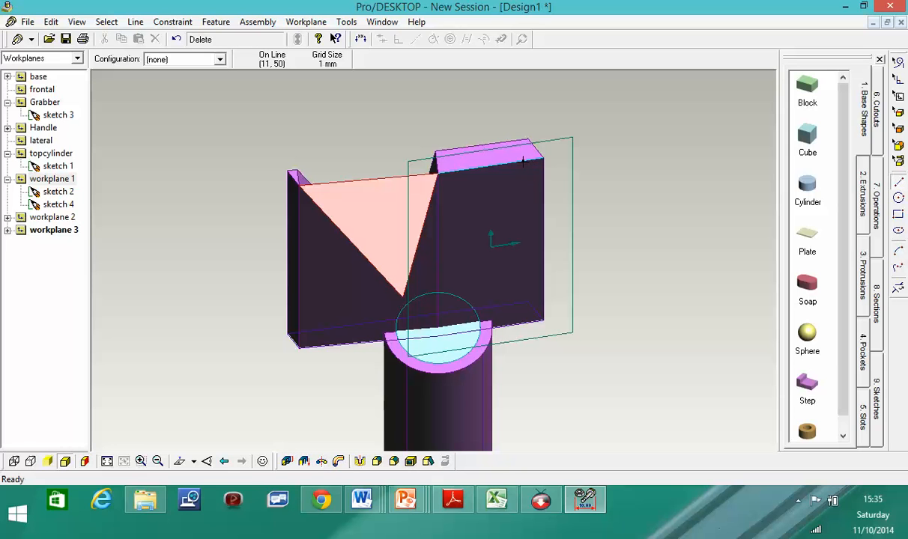
mouse_move(522, 161)
left_mouse_down()
mouse_move(405, 284)
mouse_move(404, 299)
mouse_move(396, 297)
mouse_move(429, 296)
mouse_move(393, 296)
mouse_move(424, 307)
mouse_move(407, 297)
left_mouse_up()
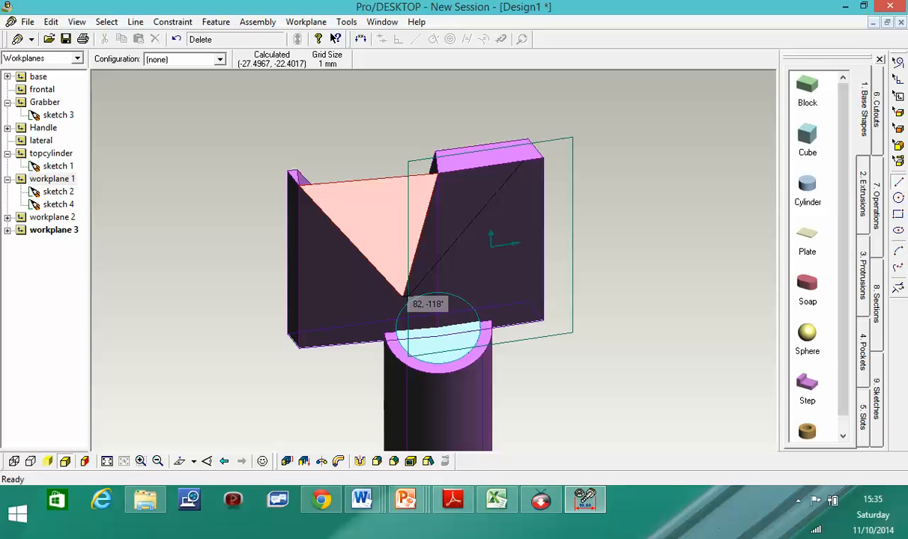
left_click_drag(405, 297, 407, 296)
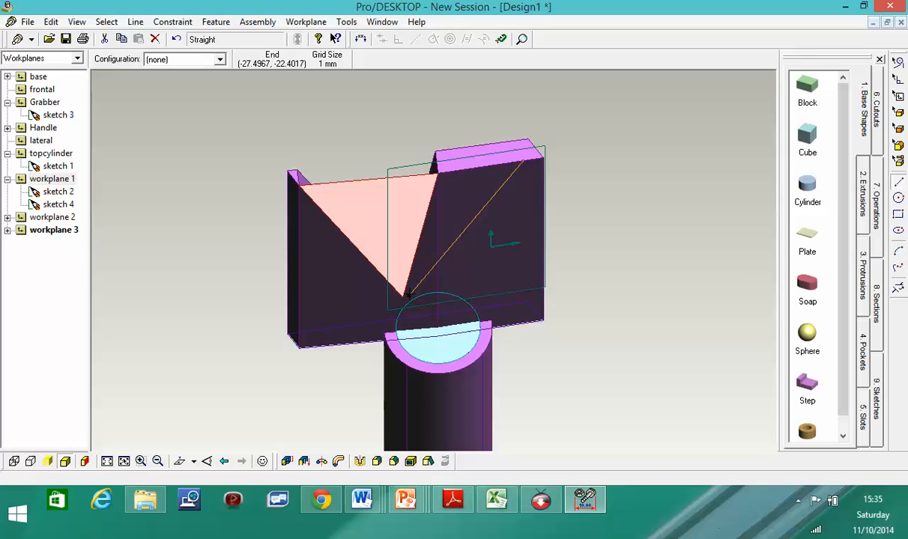
left_click_drag(407, 296, 401, 297)
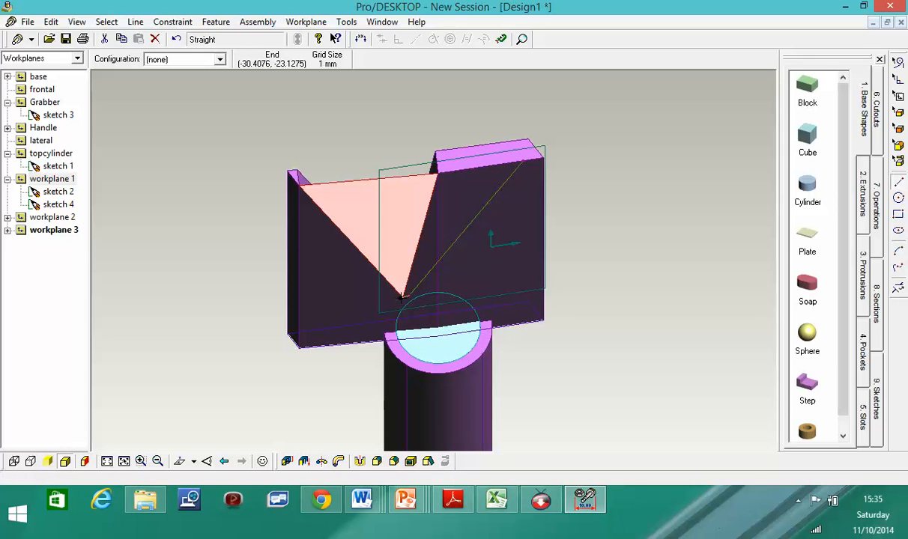
mouse_move(401, 298)
left_mouse_down()
mouse_move(437, 175)
mouse_move(535, 164)
mouse_move(481, 164)
mouse_move(472, 217)
mouse_move(523, 162)
left_mouse_up()
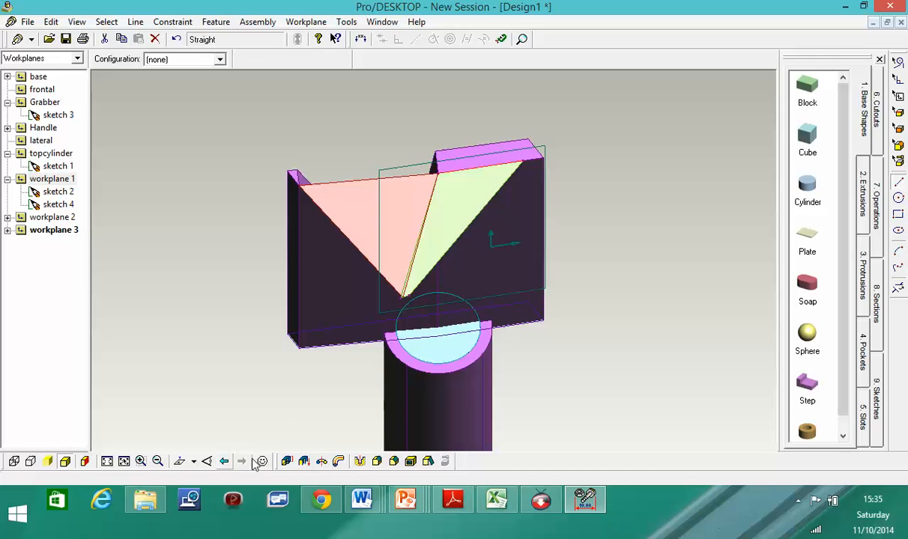
- Subtract the second triangle 45 mm below the workplane, widening the notch into a full V-shaped jaw
left_click(287, 461)
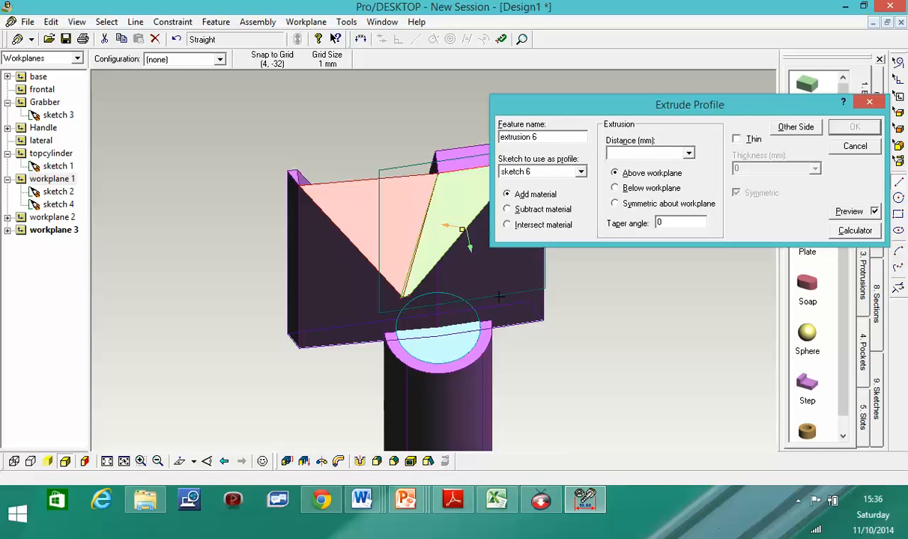
left_click(508, 209)
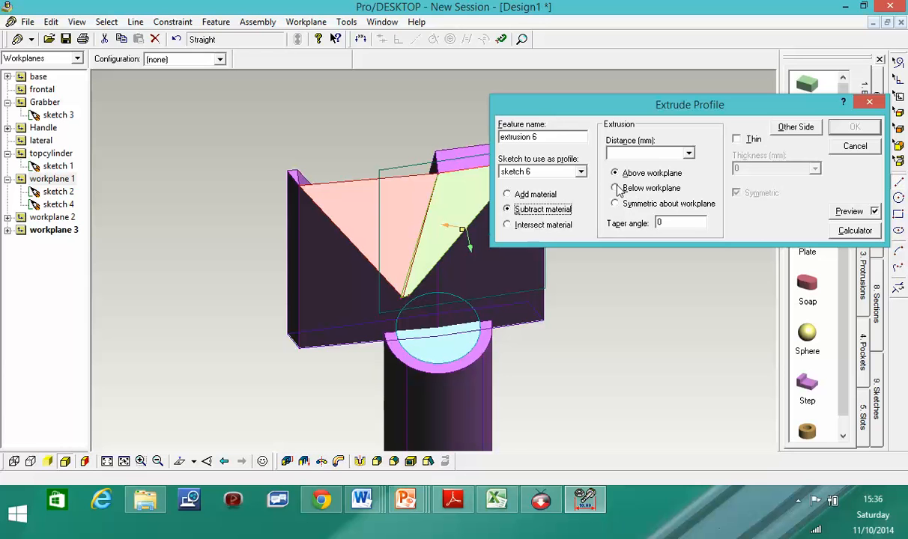
left_click_drag(649, 104, 698, 86)
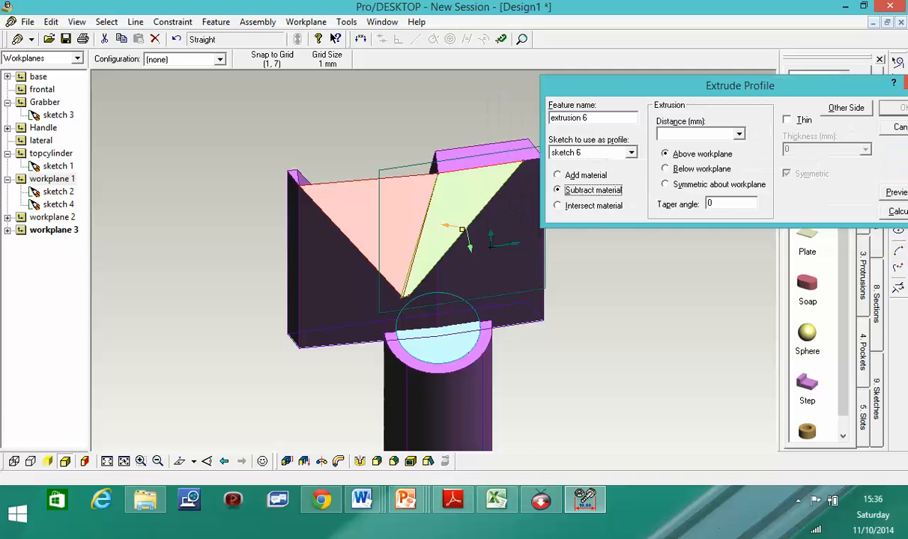
left_click_drag(462, 231, 400, 126)
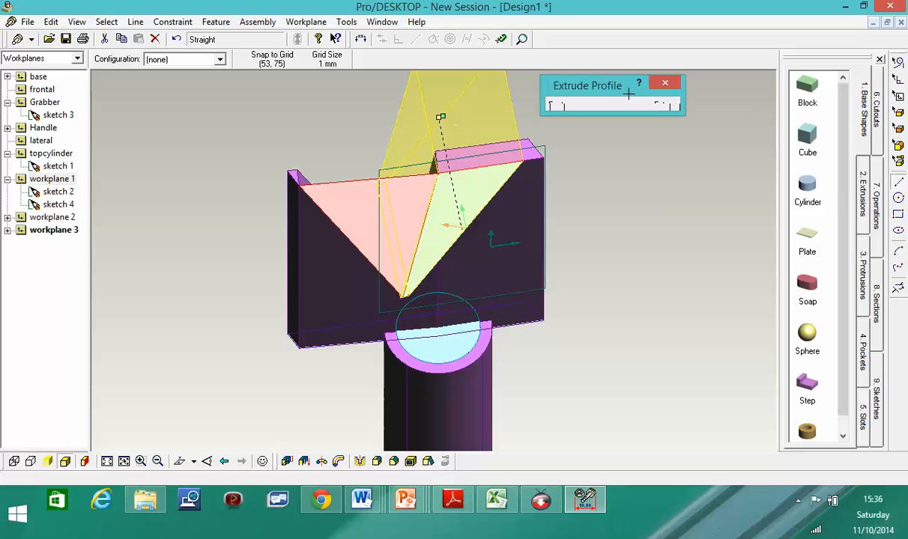
mouse_move(635, 96)
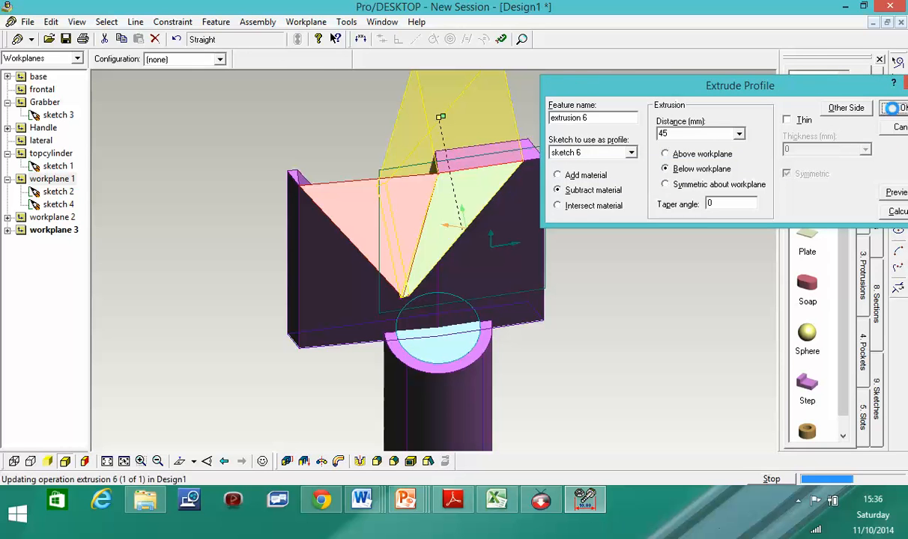
left_click(902, 108)
scroll(506, 307, "up", 2)
scroll(502, 309, "down", 3)
scroll(504, 337, "down", 3)
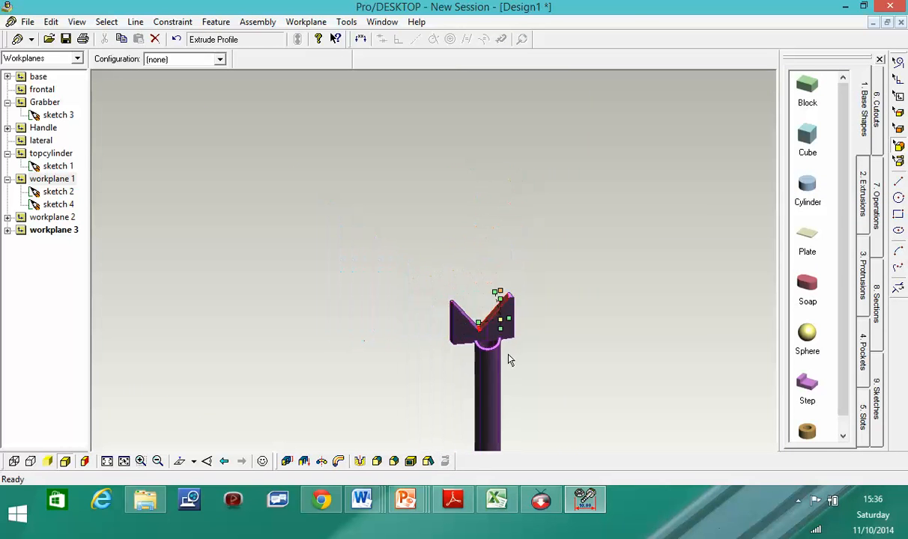
scroll(547, 386, "up", 3)
scroll(535, 389, "down", 2)
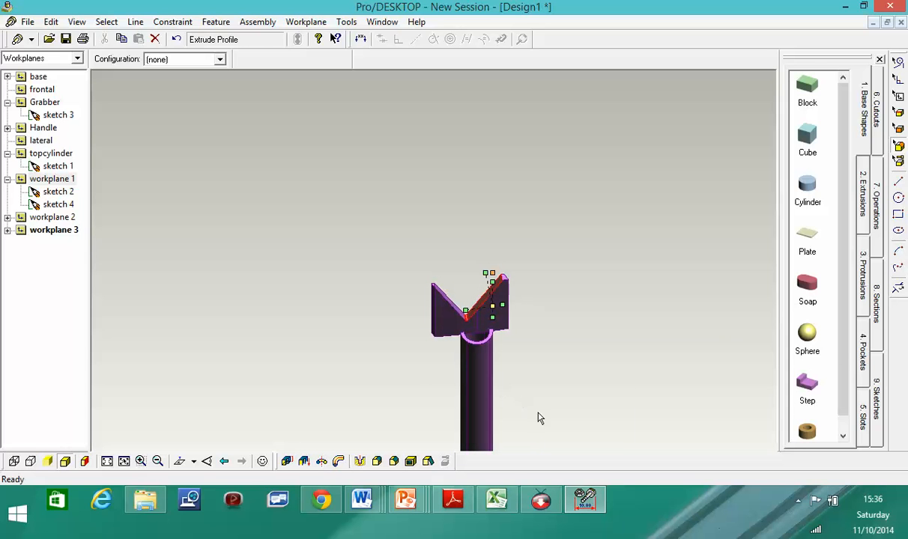
- Autoscale the view to fit the whole litter picker and orbit it upright
left_click(51, 22)
mouse_move(84, 23)
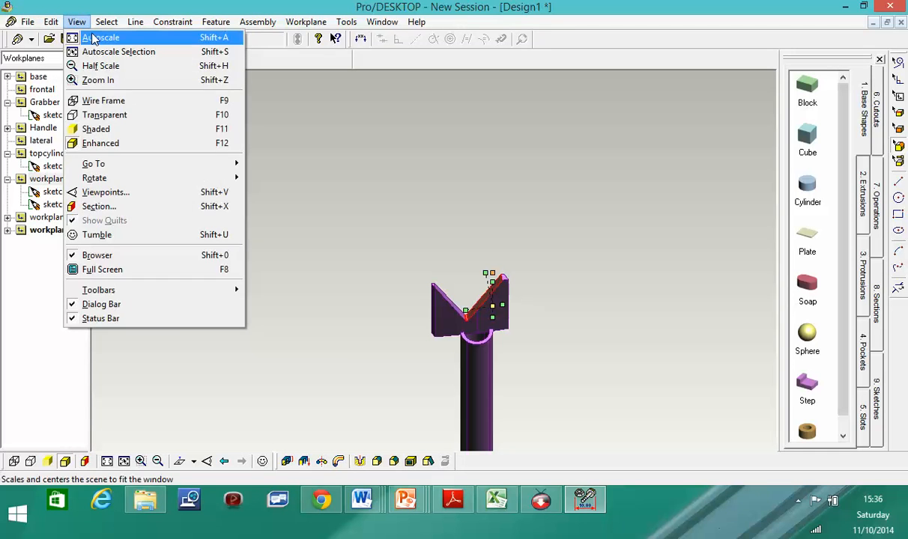
left_click(93, 37)
middle_click_drag(464, 361, 442, 152)
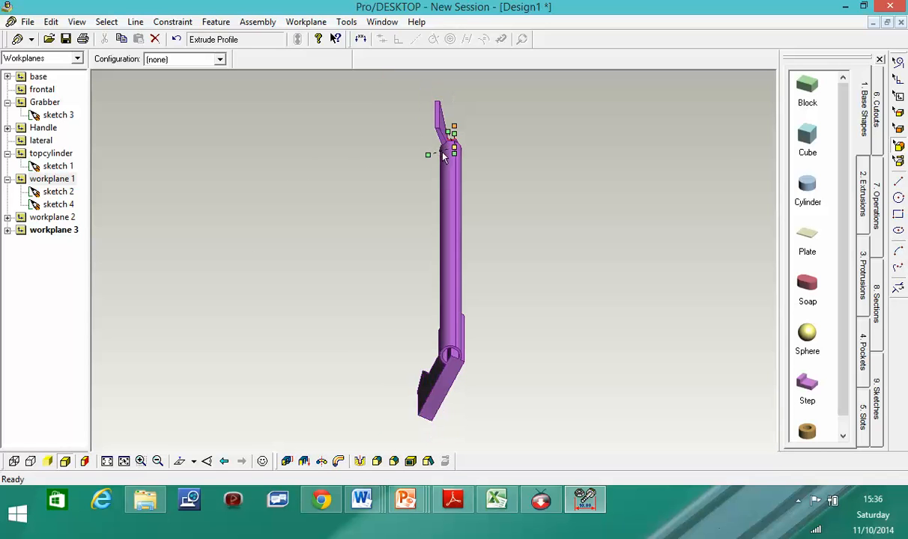
scroll(452, 141, "down", 1)
scroll(453, 141, "up", 1)
scroll(454, 136, "down", 2)
scroll(454, 135, "up", 8)
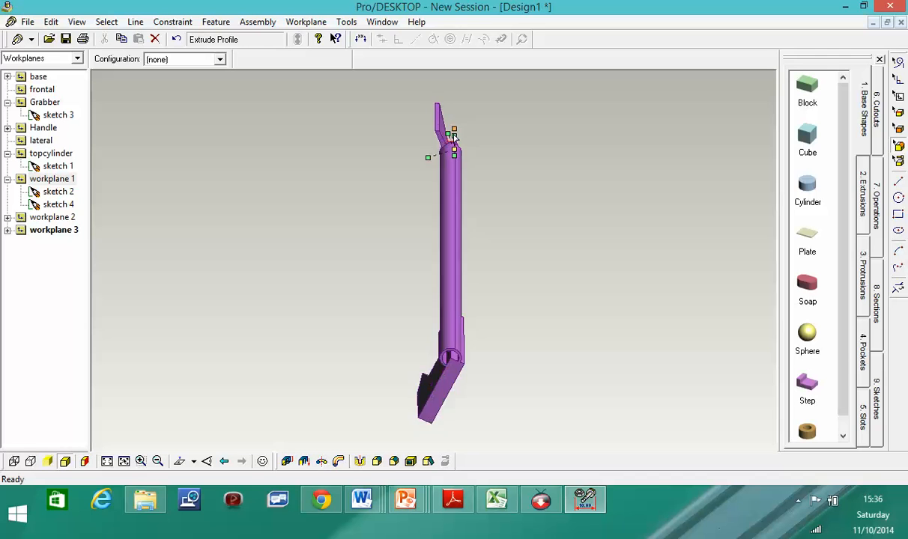
- Inspect the rod and V-shaped jaw from several sides, then show the hidden system tray icons
mouse_move(470, 142)
middle_mouse_down()
mouse_move(375, 202)
mouse_move(323, 215)
mouse_move(431, 241)
mouse_move(466, 200)
mouse_move(500, 240)
mouse_move(557, 245)
mouse_move(586, 225)
mouse_move(543, 230)
middle_mouse_up()
left_click(457, 261)
middle_click_drag(457, 261, 312, 275)
scroll(473, 259, "up", 3)
scroll(475, 263, "down", 7)
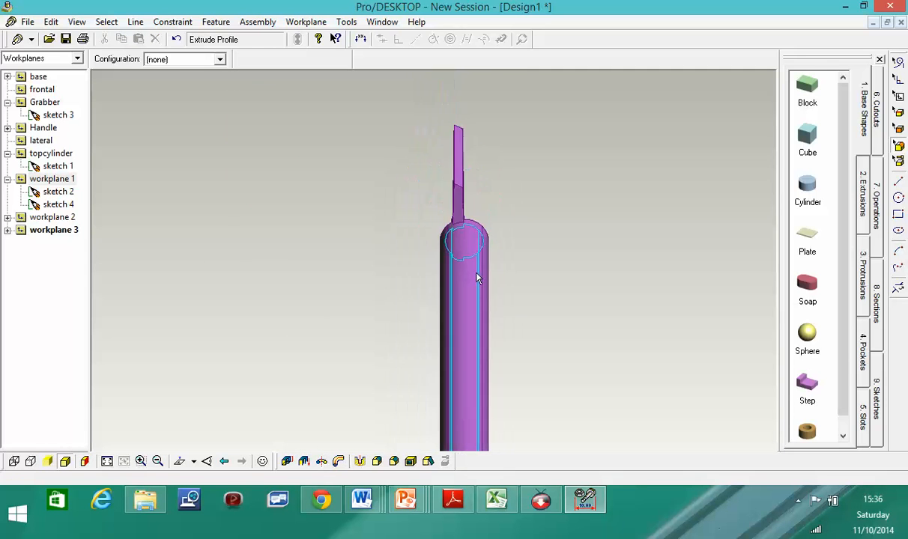
scroll(524, 303, "down", 3)
middle_click_drag(536, 337, 411, 331)
scroll(517, 313, "up", 2)
scroll(516, 313, "up", 3)
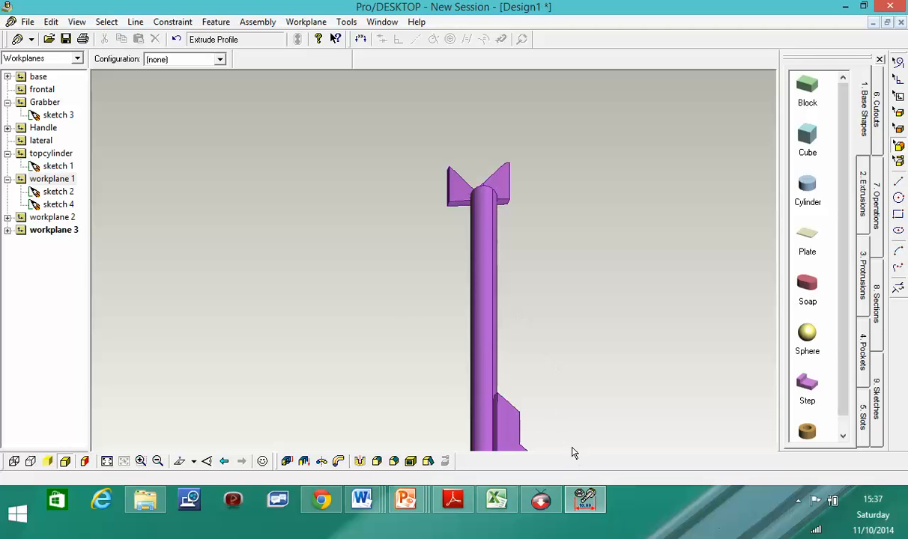
scroll(557, 397, "up", 1)
scroll(557, 397, "down", 3)
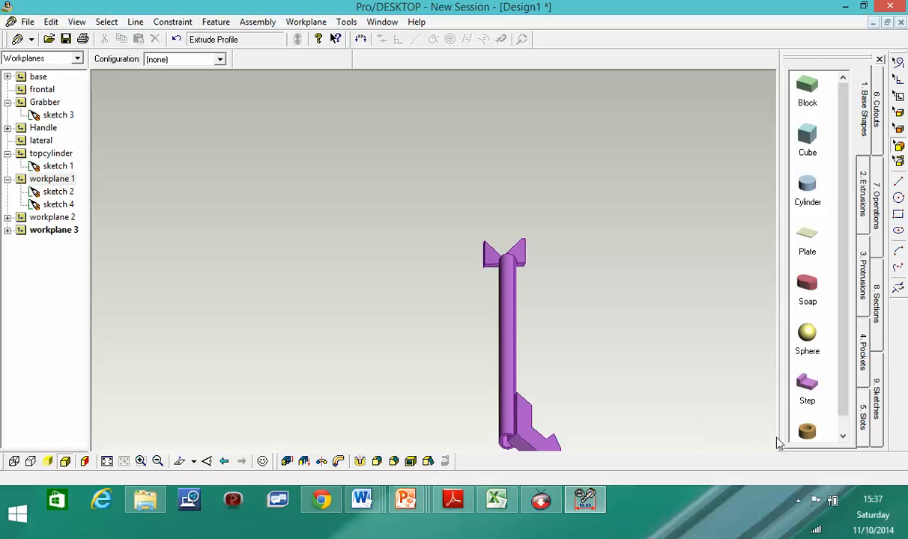
left_click(798, 501)
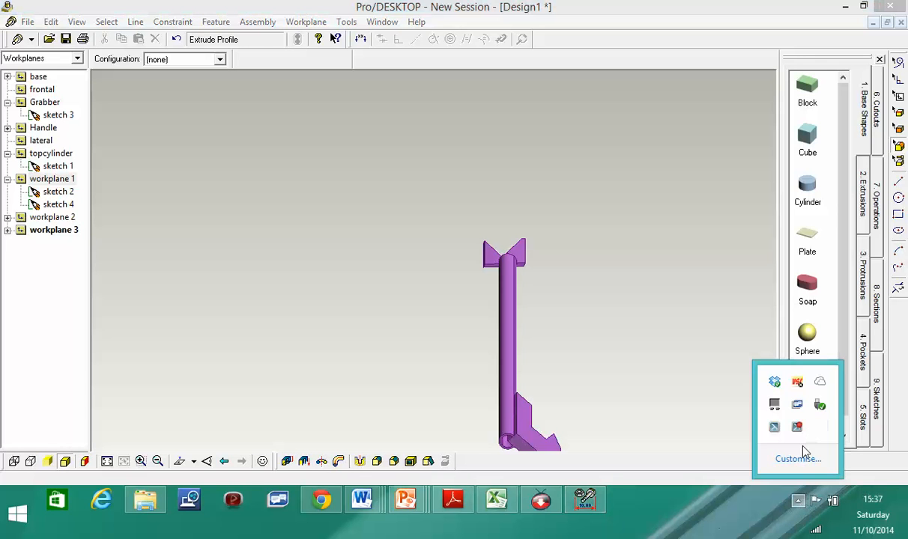